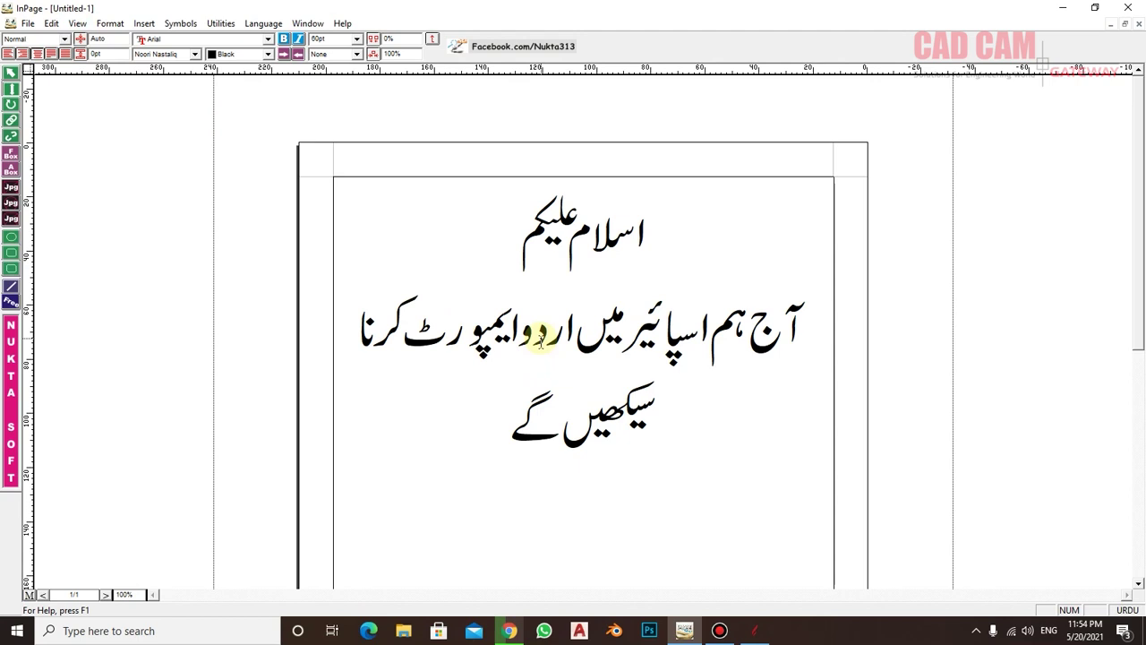
Select and delete all the sample Urdu greeting and intro lines in the text box
click(566, 330)
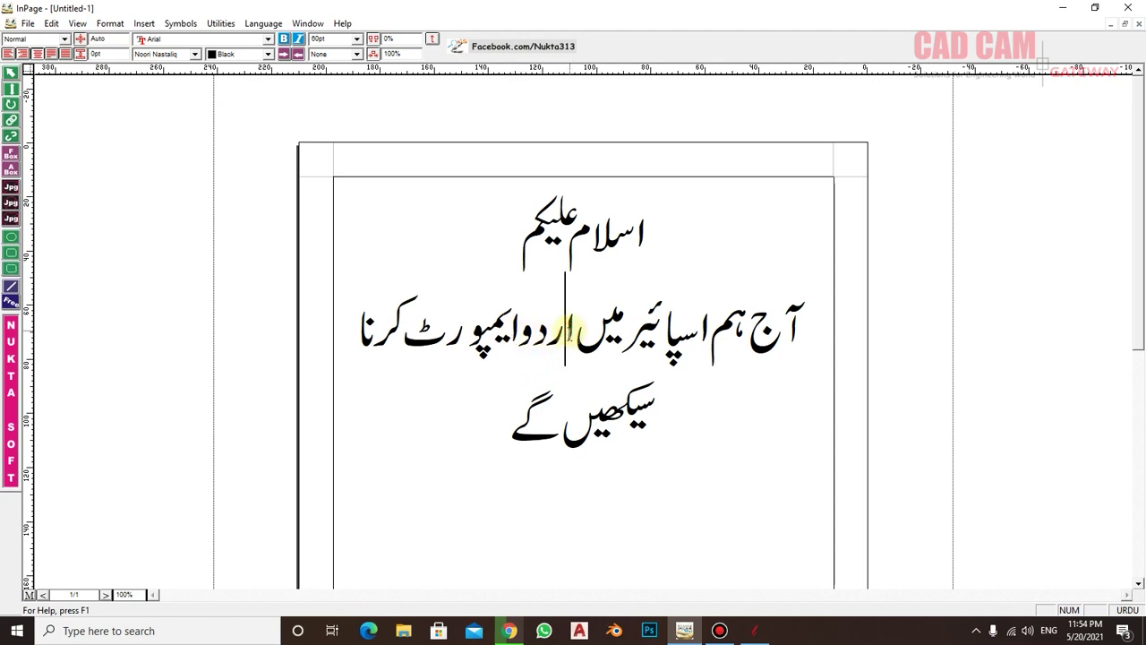
key(ctrl+a)
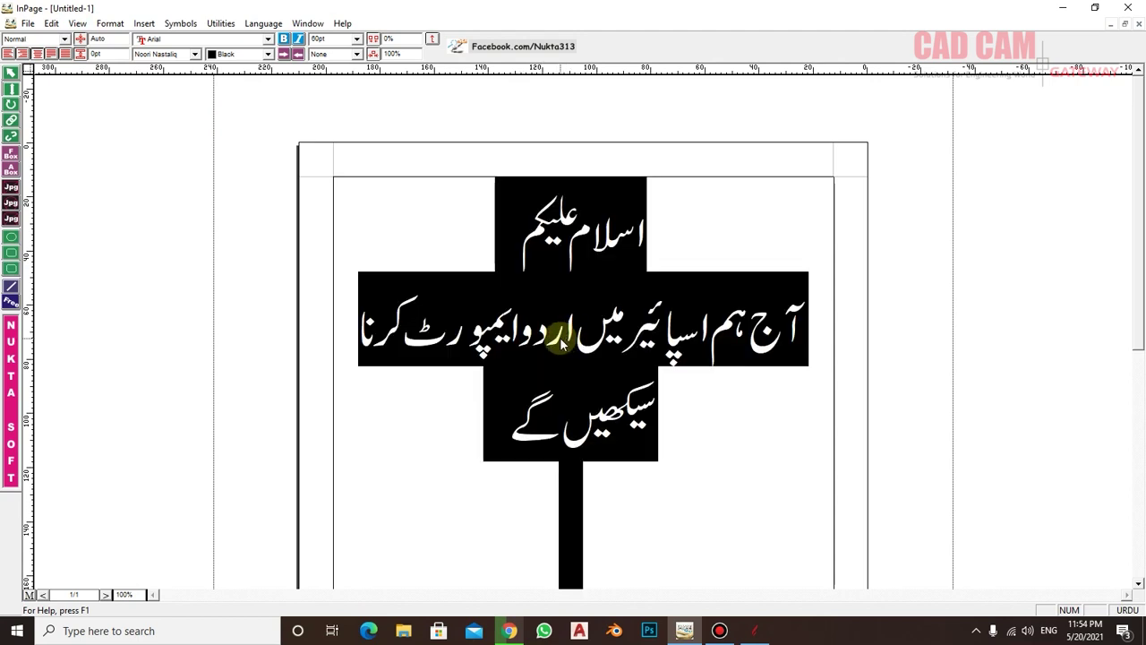
key(Delete)
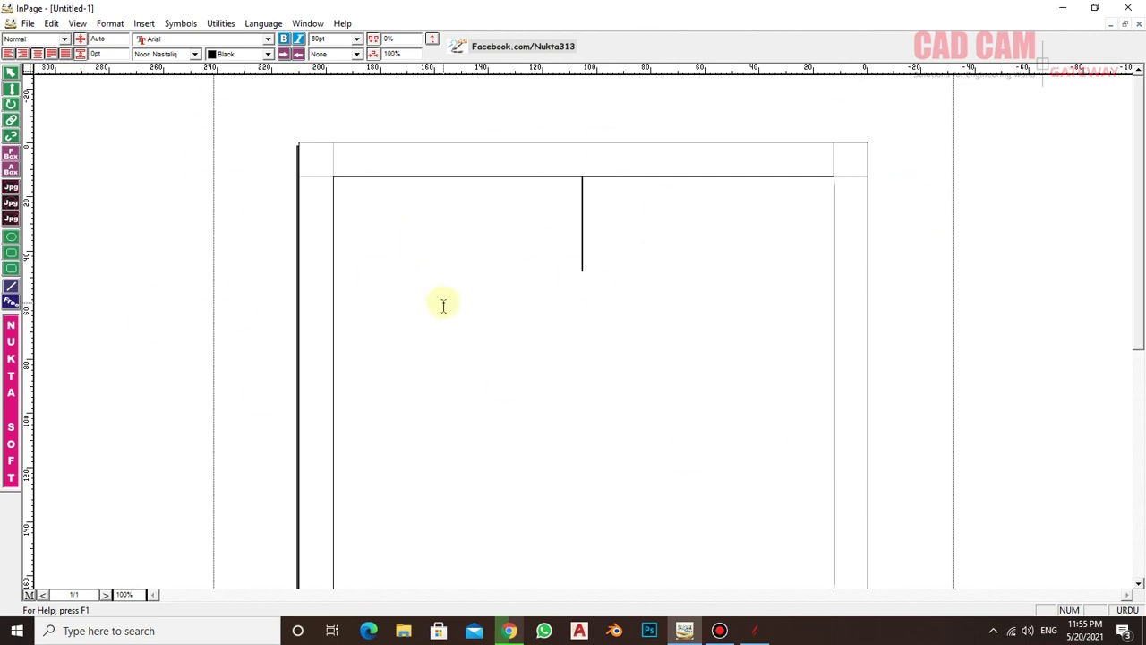
Create a new A4 portrait document, Untitled-2, accepting the default page settings
click(26, 27)
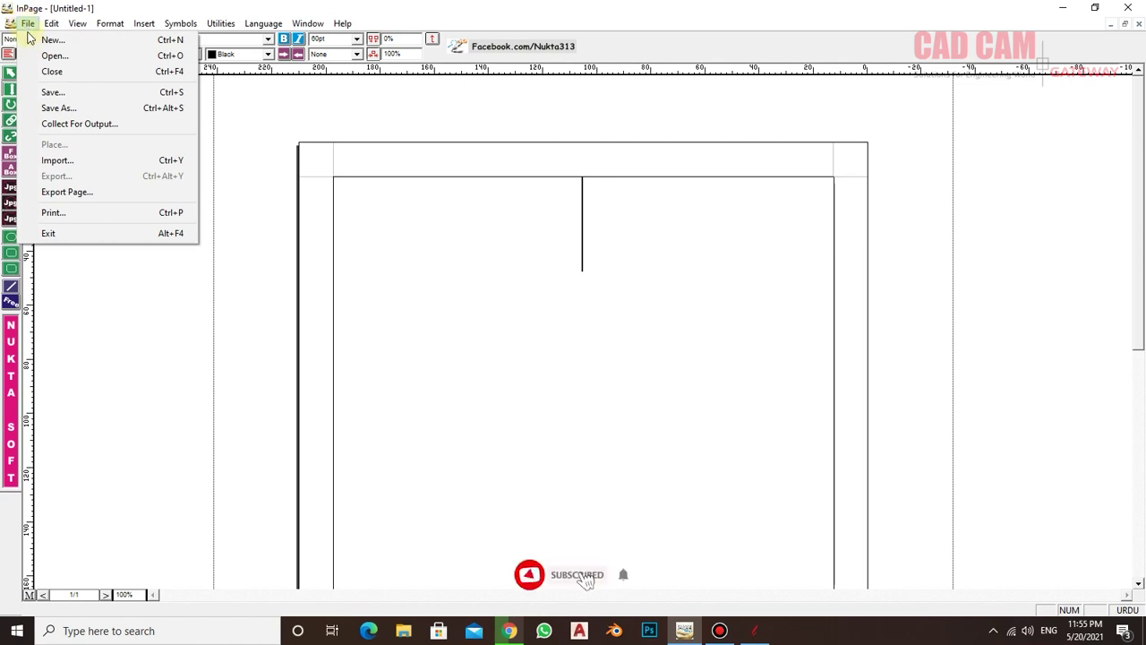
click(52, 41)
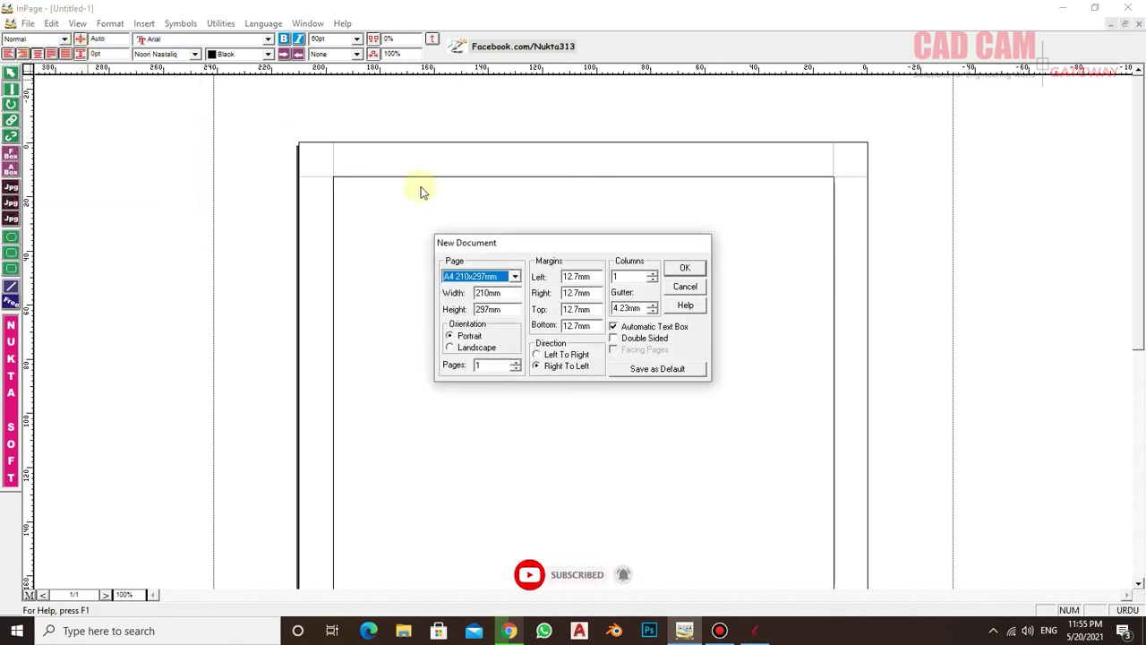
click(684, 268)
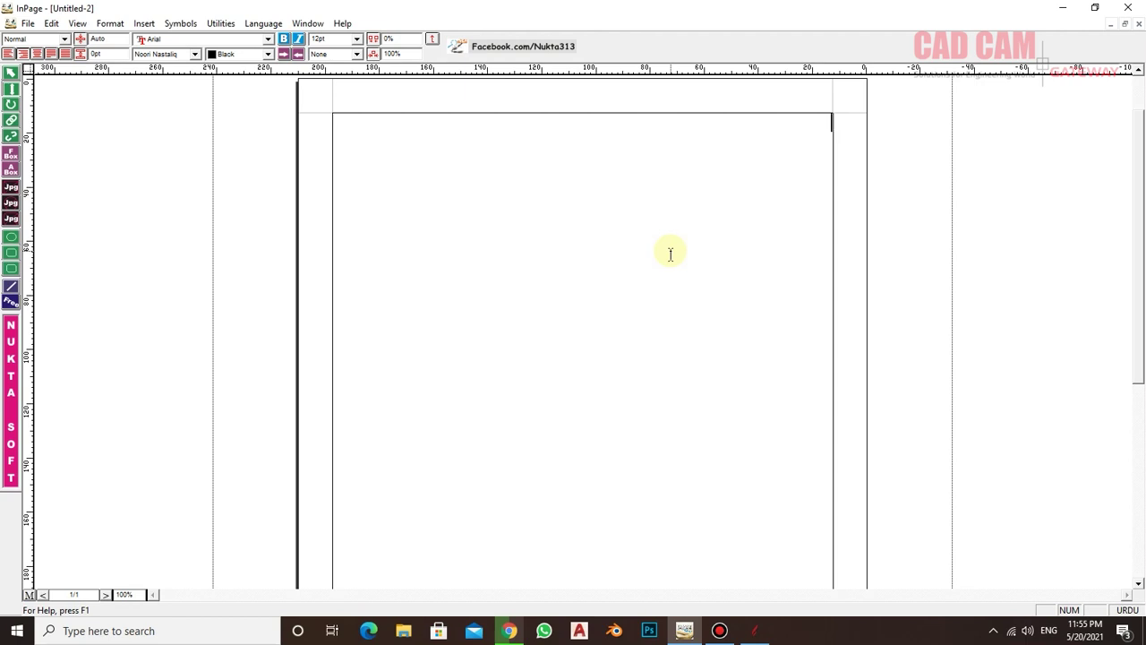
click(51, 24)
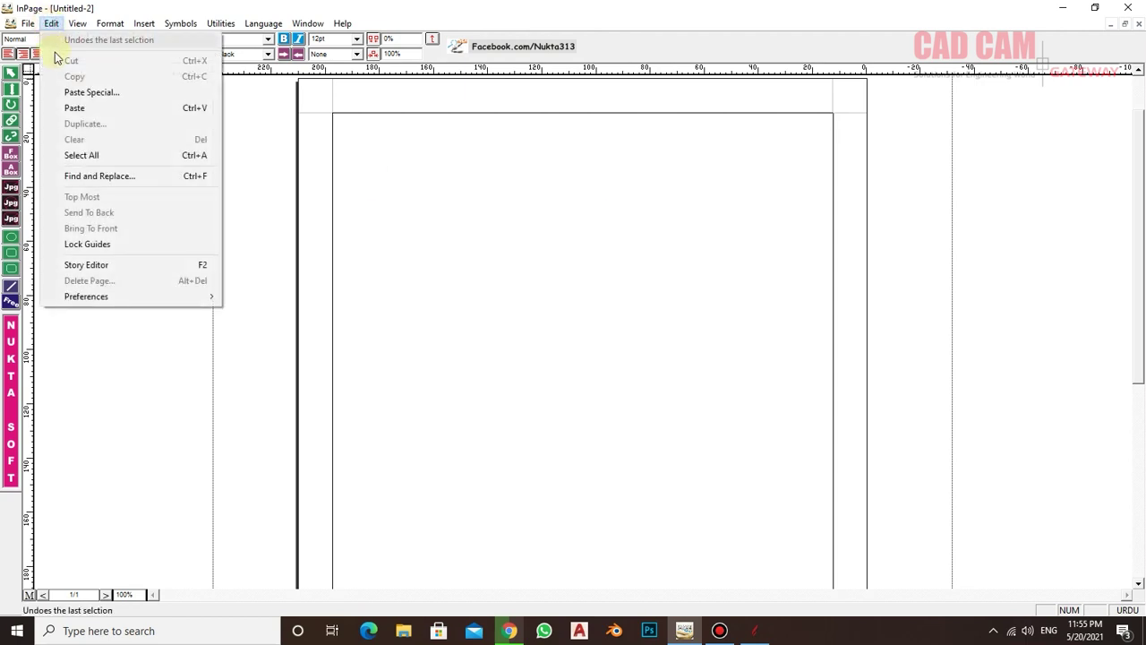
mouse_move(86, 297)
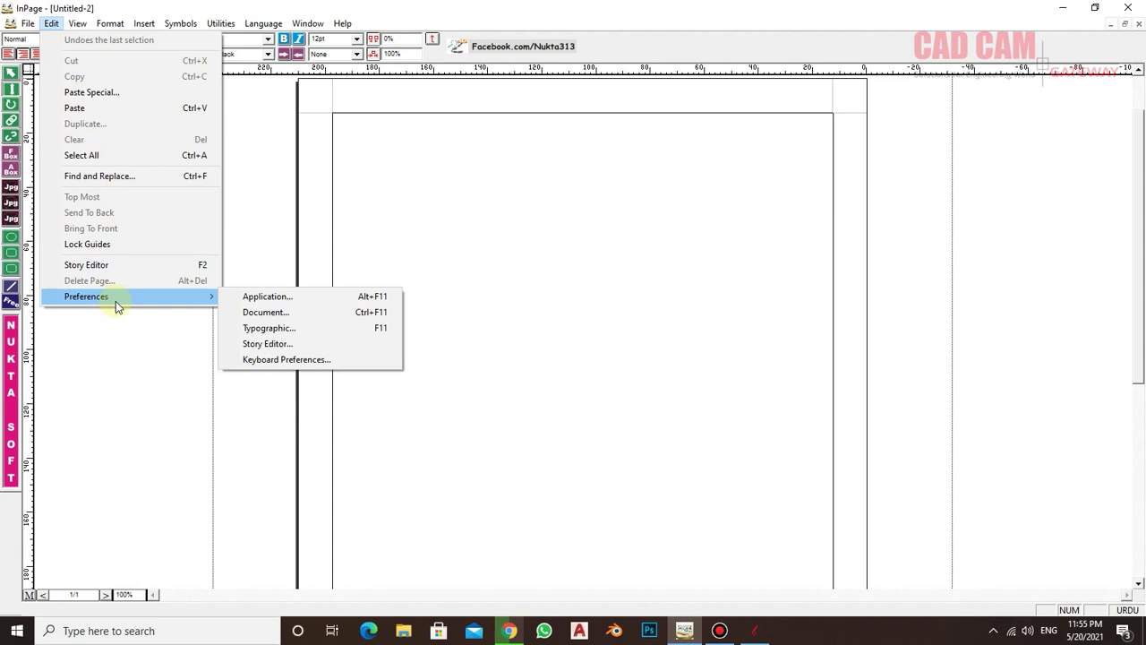
In Keyboard Preferences, browse the available keyboard layouts and settle on Phonetic
click(304, 362)
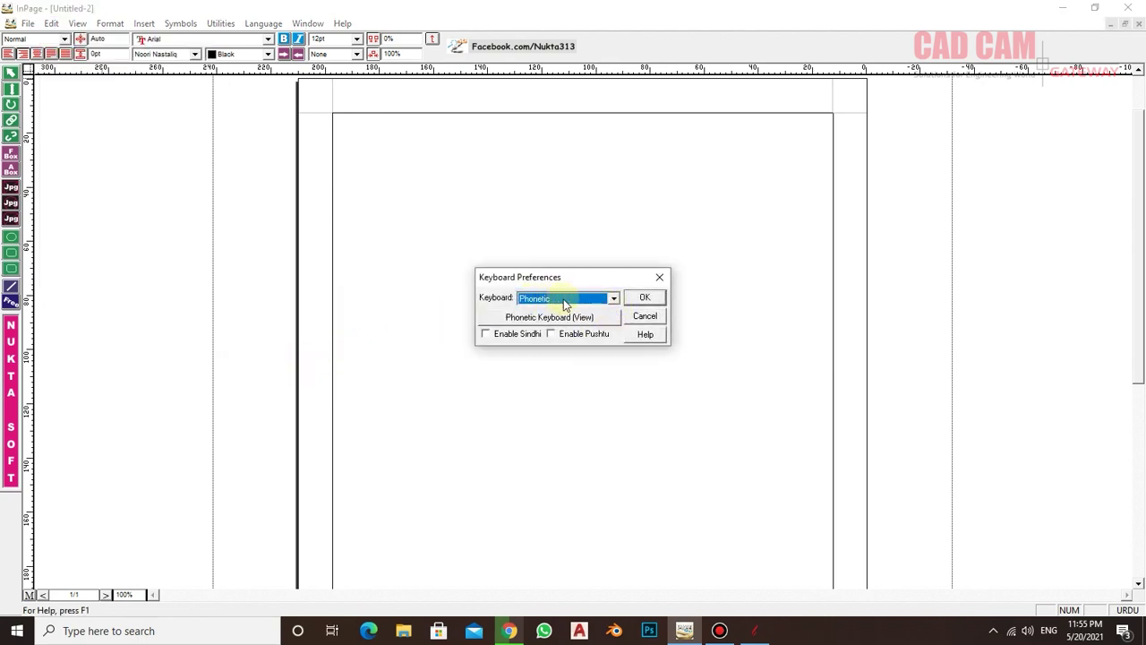
click(613, 300)
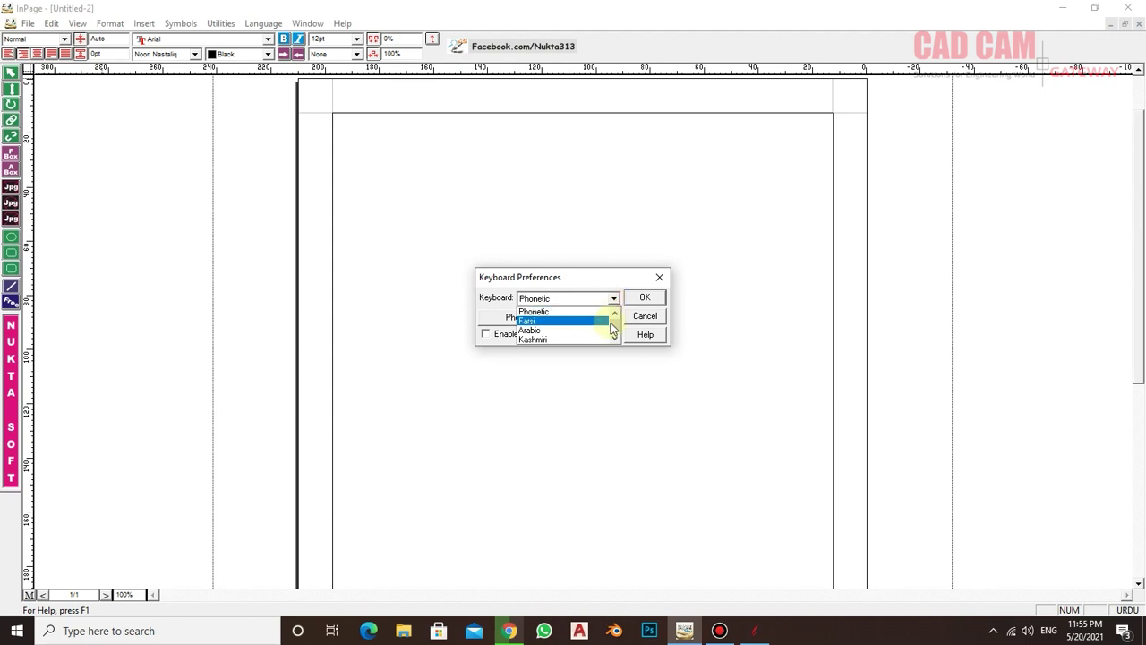
click(614, 313)
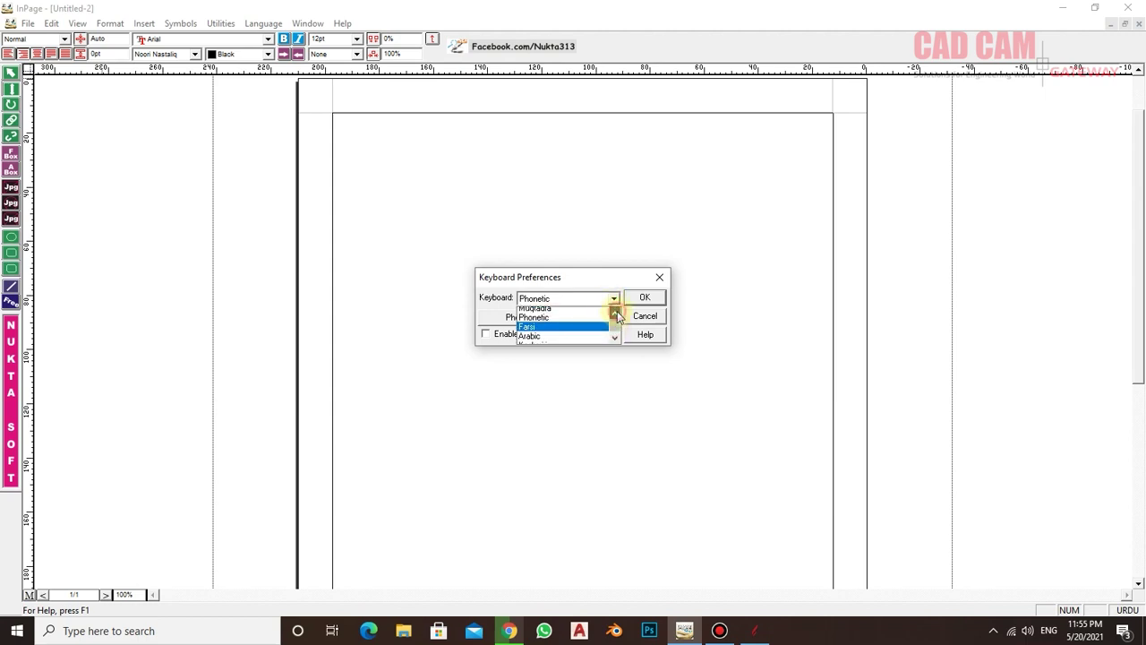
click(614, 314)
click(615, 313)
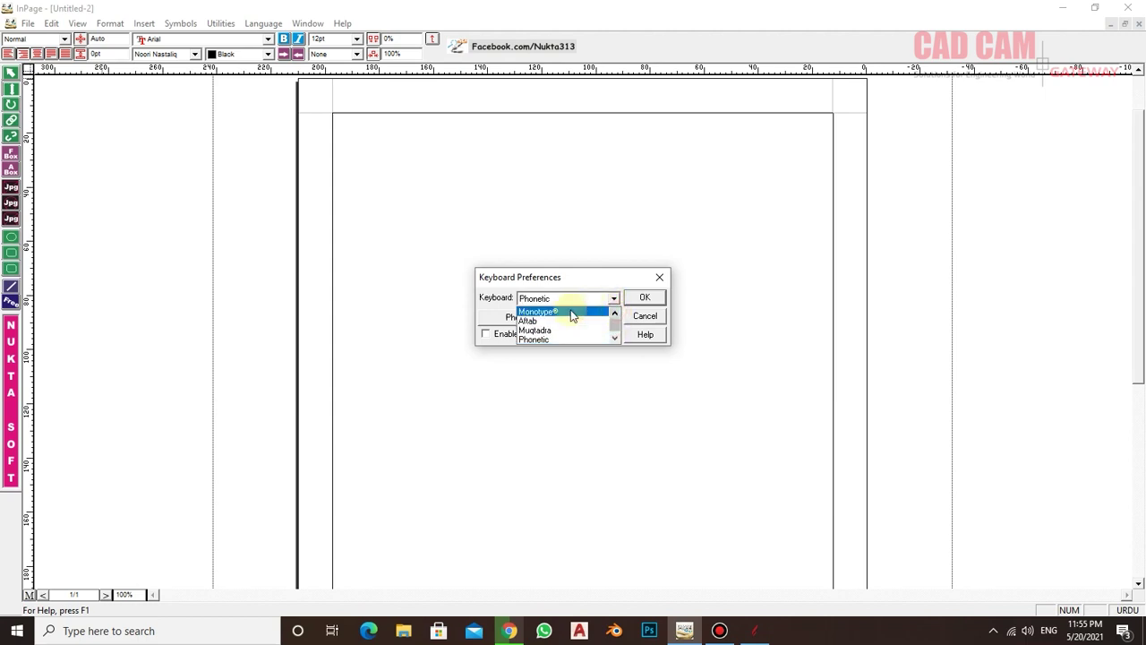
click(615, 329)
click(614, 339)
click(615, 312)
click(615, 312)
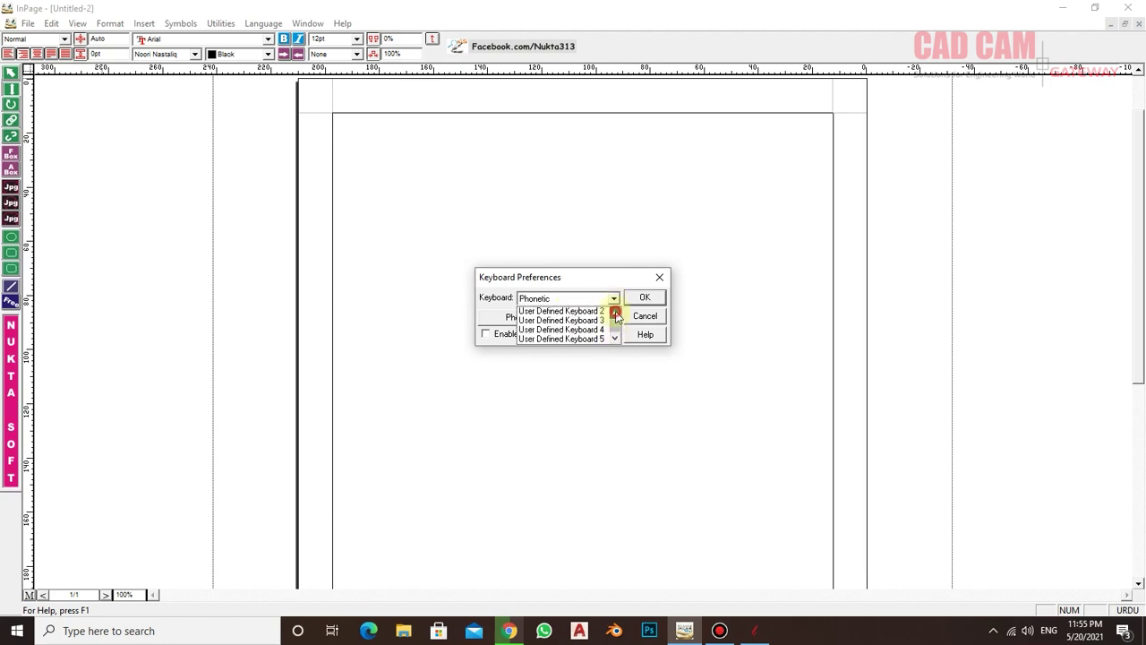
click(616, 312)
click(615, 312)
click(615, 312)
click(615, 313)
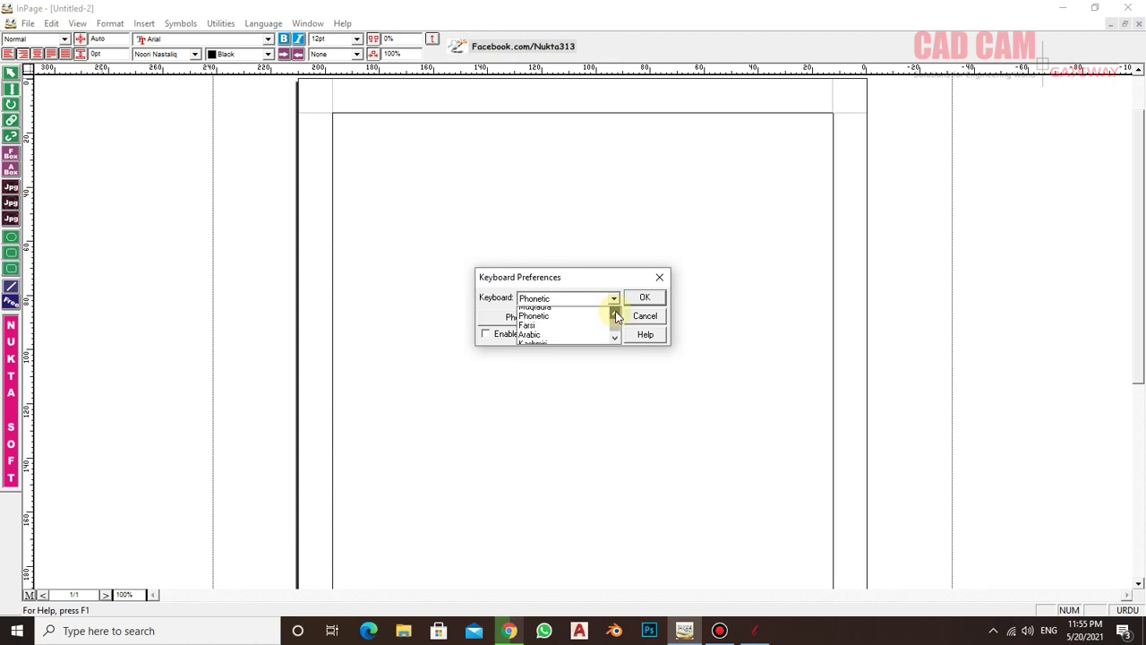
click(615, 312)
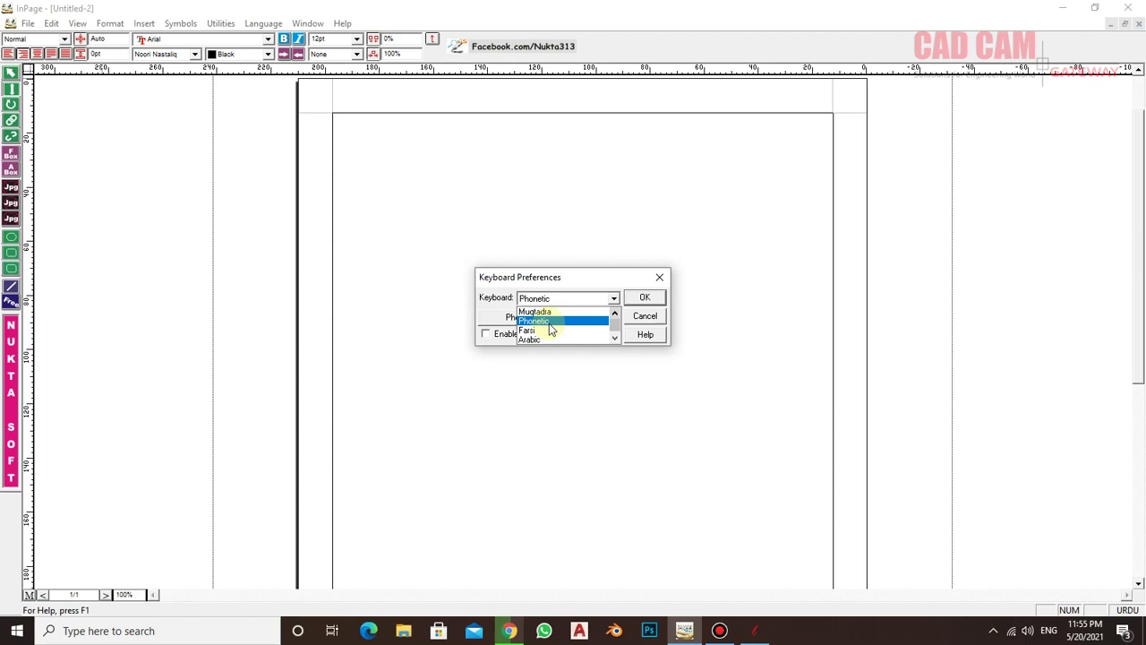
click(614, 338)
click(614, 337)
click(614, 338)
click(614, 338)
click(614, 338)
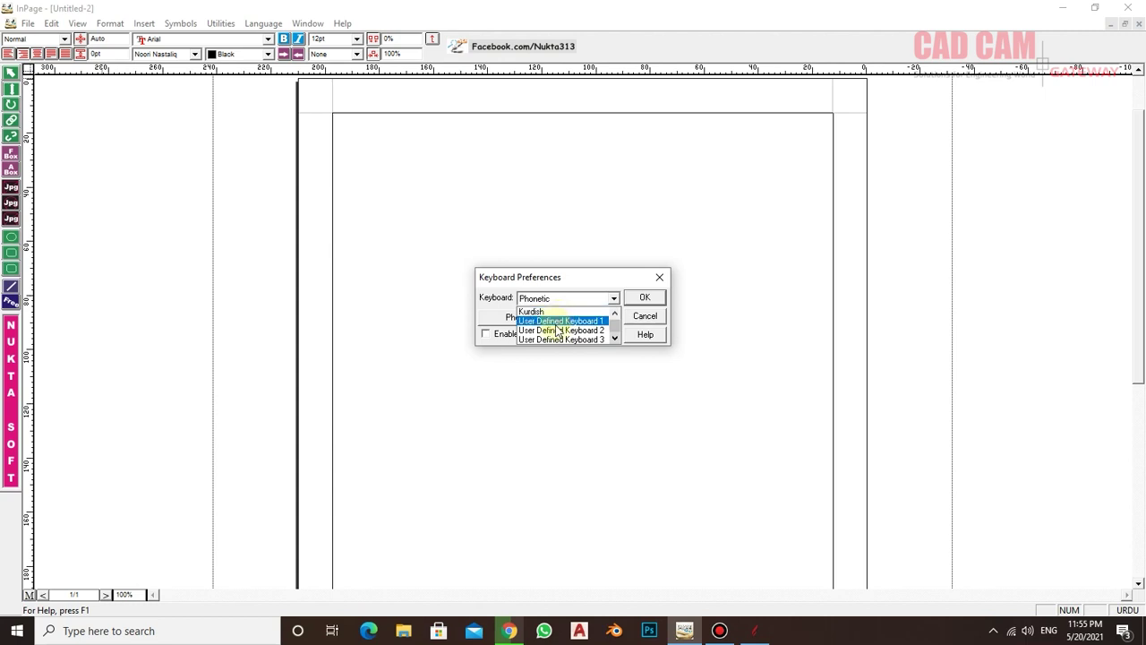
click(615, 314)
click(614, 313)
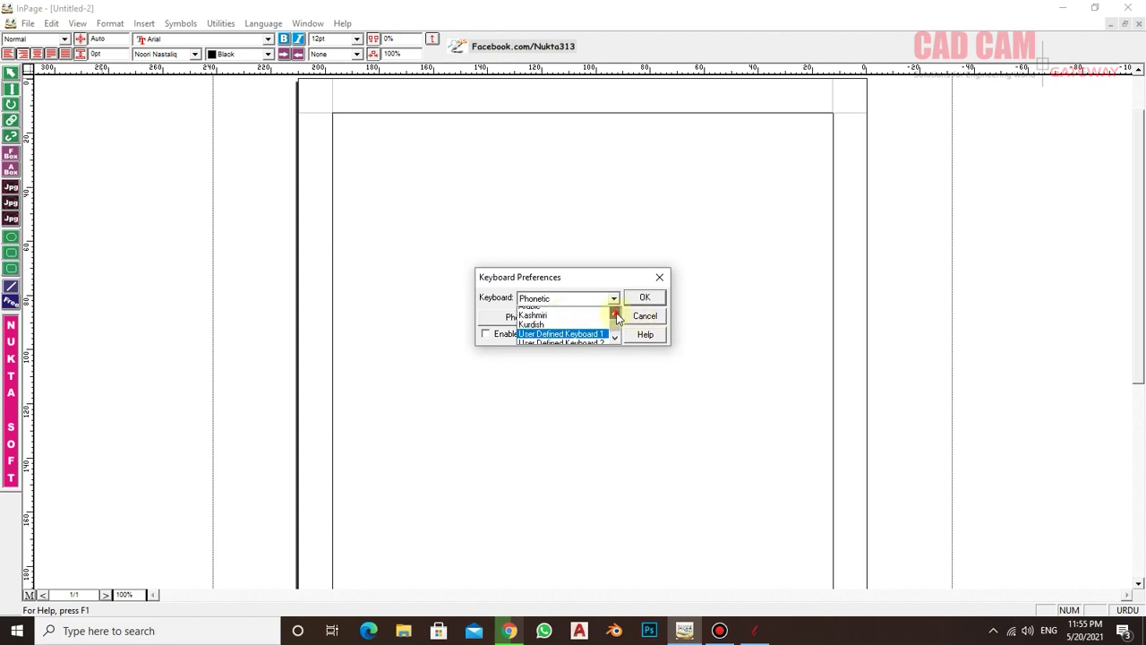
click(615, 313)
click(614, 314)
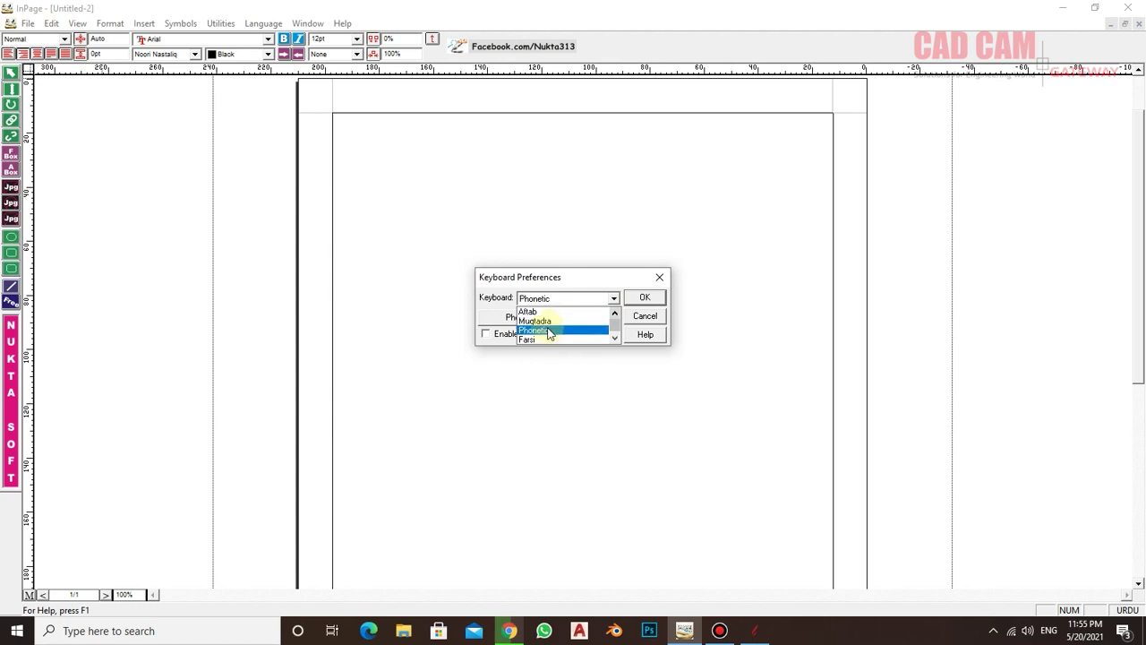
click(547, 328)
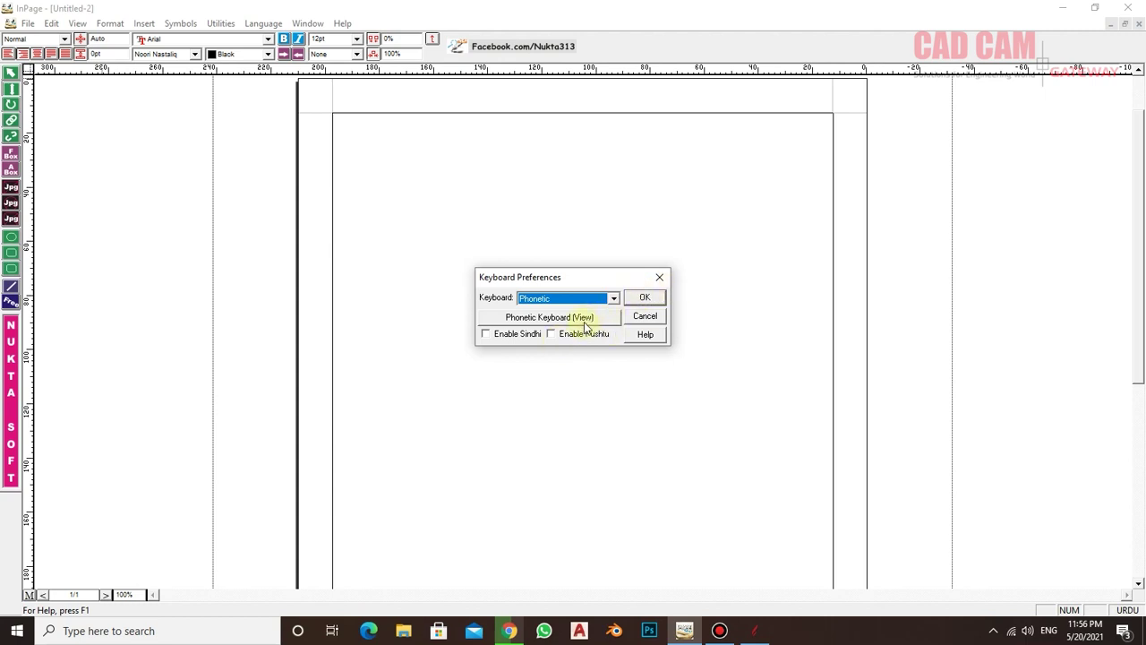
Review the Phonetic keyboard chart, then close it and cancel Keyboard Preferences unchanged
click(556, 320)
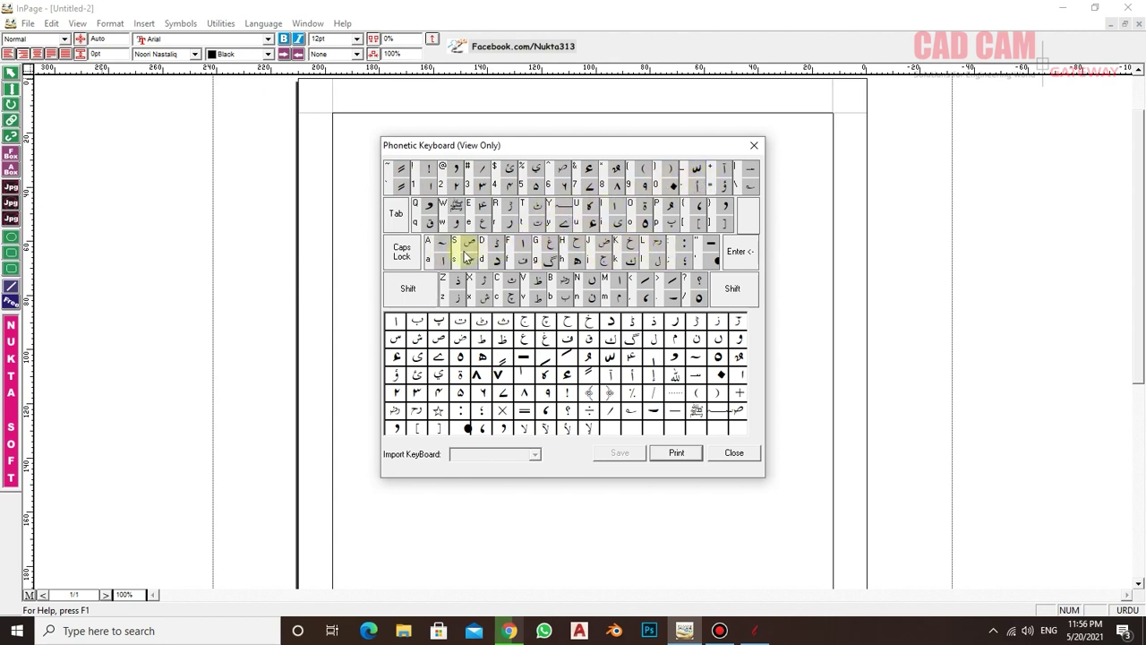
click(674, 457)
click(734, 453)
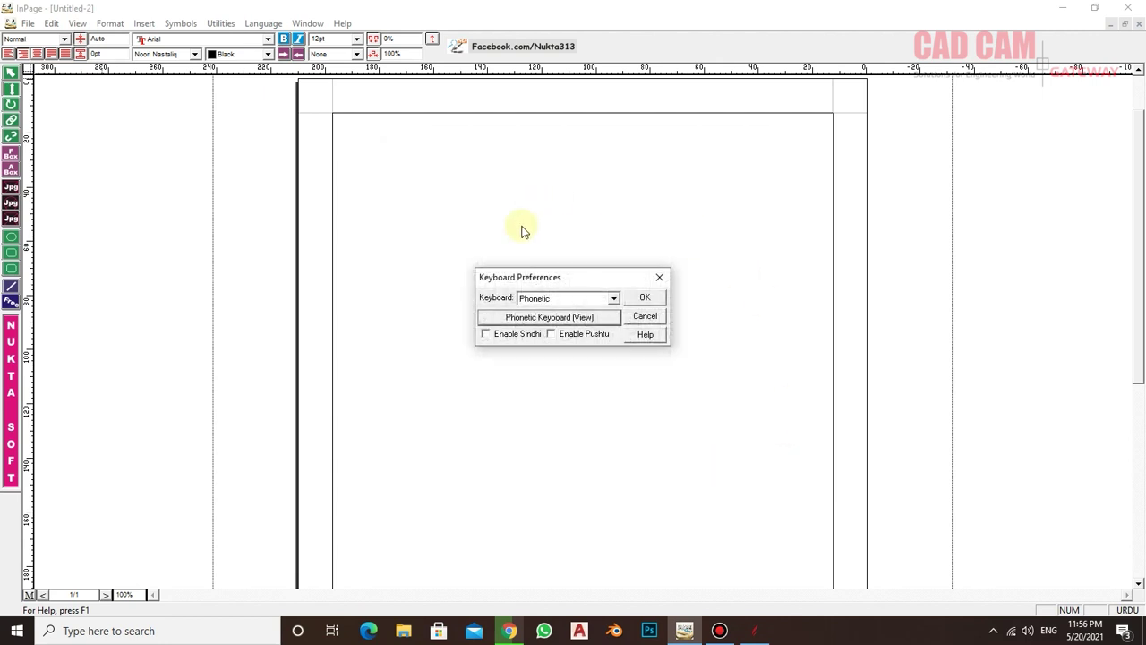
click(654, 316)
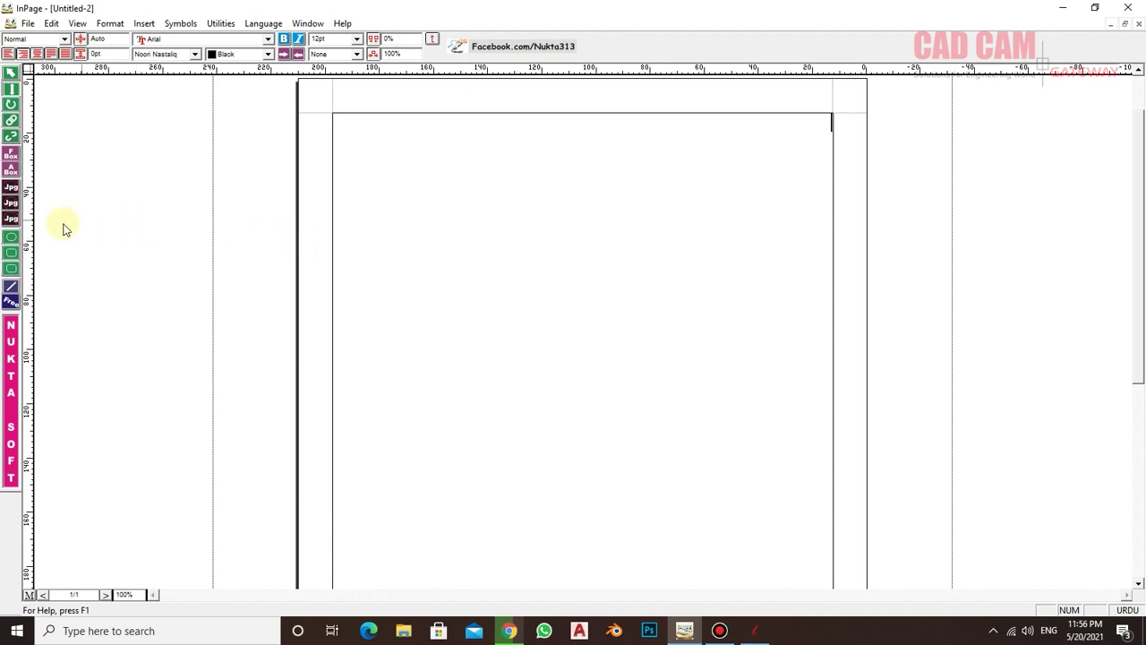
Draw a large text box in the page centre and type the Urdu name and company lines
click(12, 159)
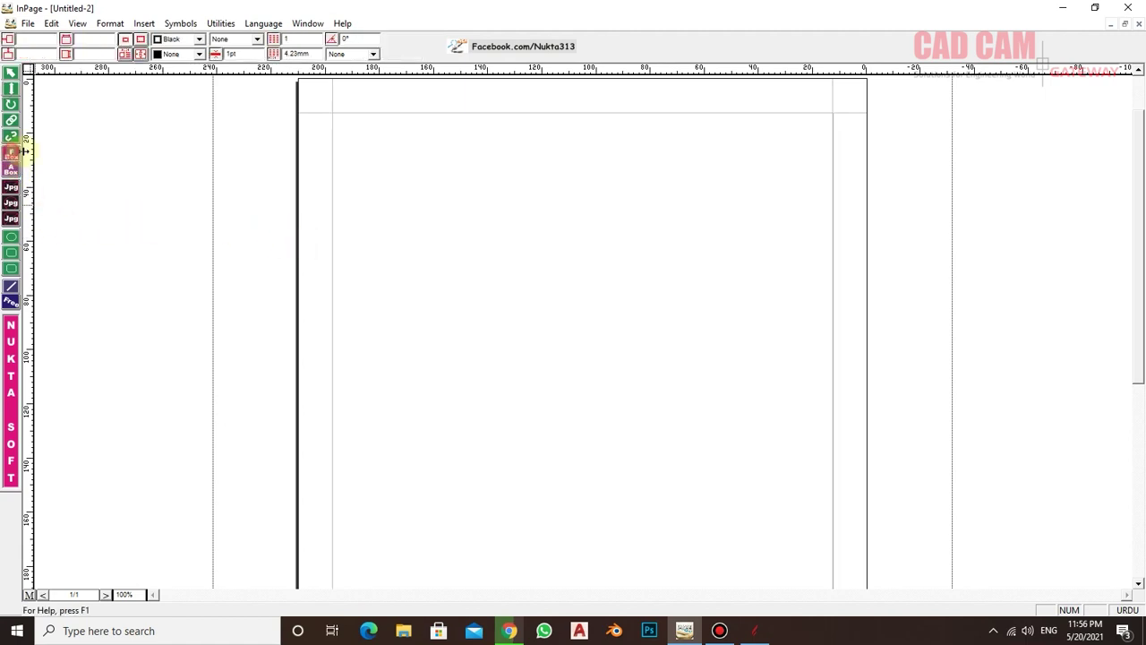
mouse_move(385, 175)
mouse_down()
mouse_move(782, 400)
mouse_move(796, 504)
mouse_up()
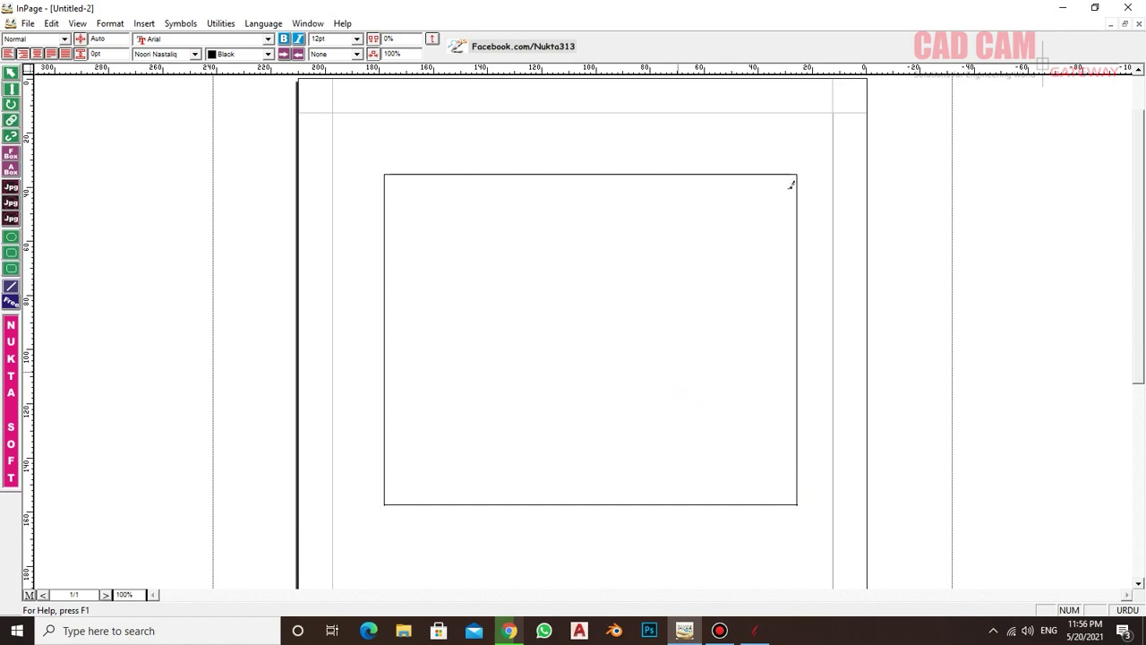
text(عزیز ندی)
text(م)
text(ی)
text(م)
Resize both Urdu lines to 100pt and append گیٹ وے to the second line
key(ctrl+a)
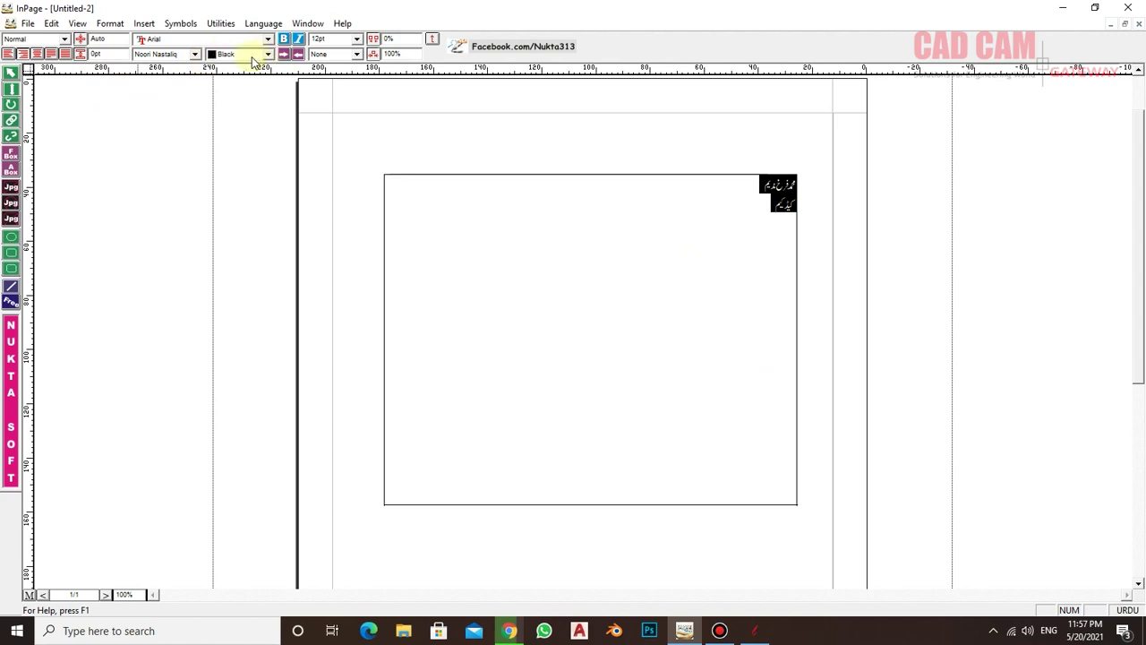
click(328, 39)
text(60)
key(Return)
click(330, 38)
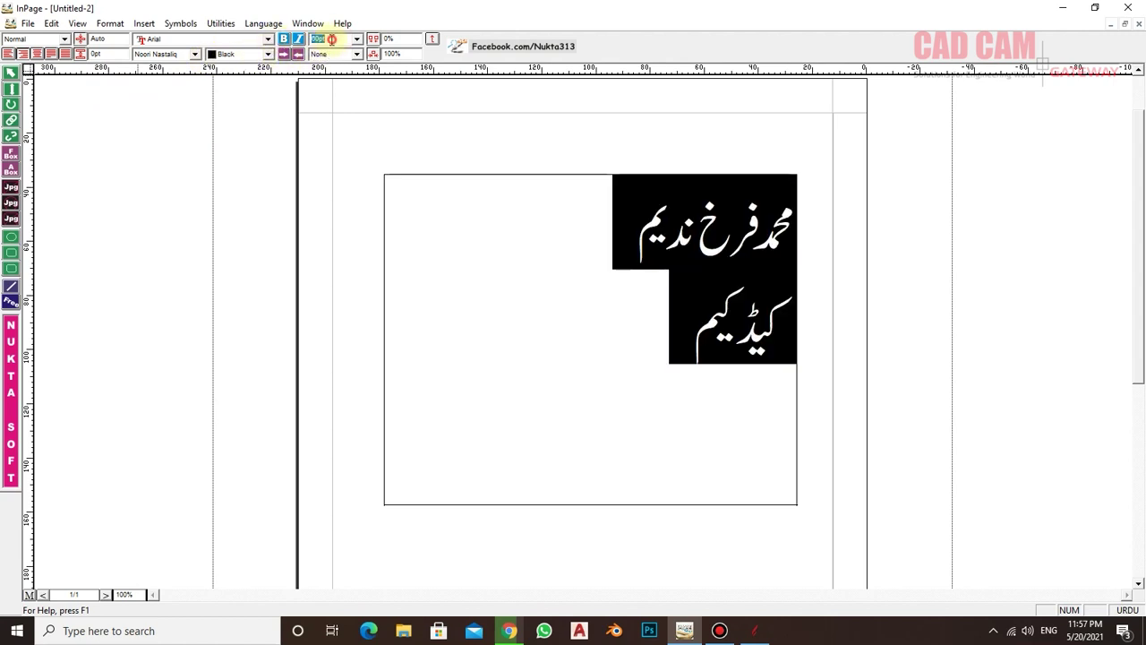
text(100)
key(Return)
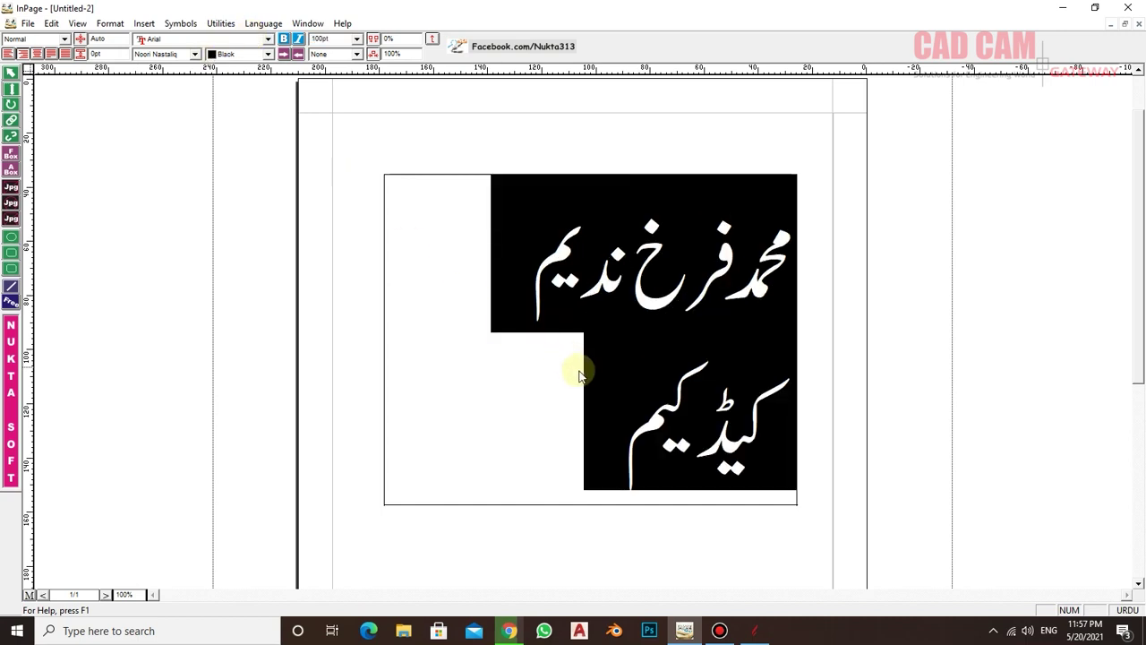
click(601, 433)
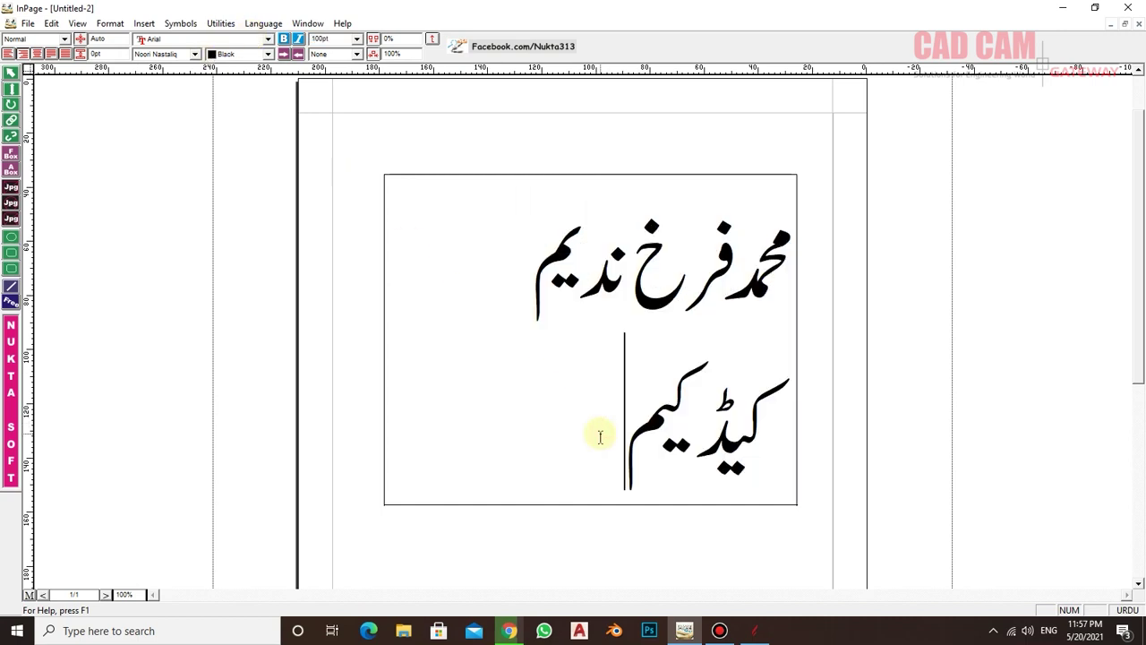
text(گ)
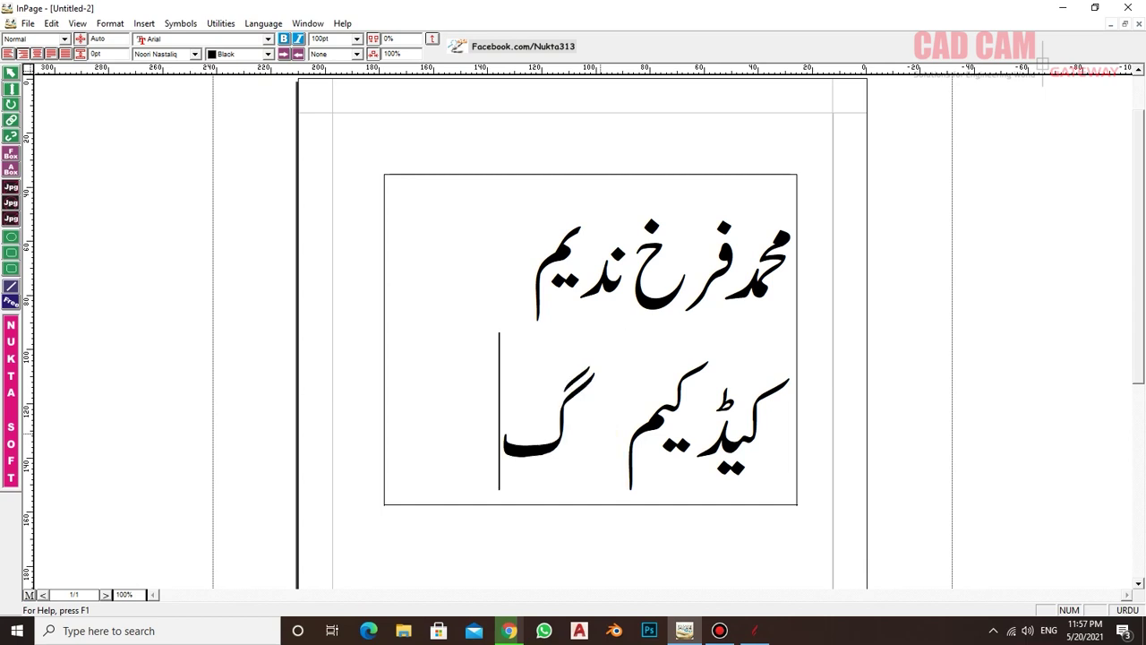
text(یٹ)
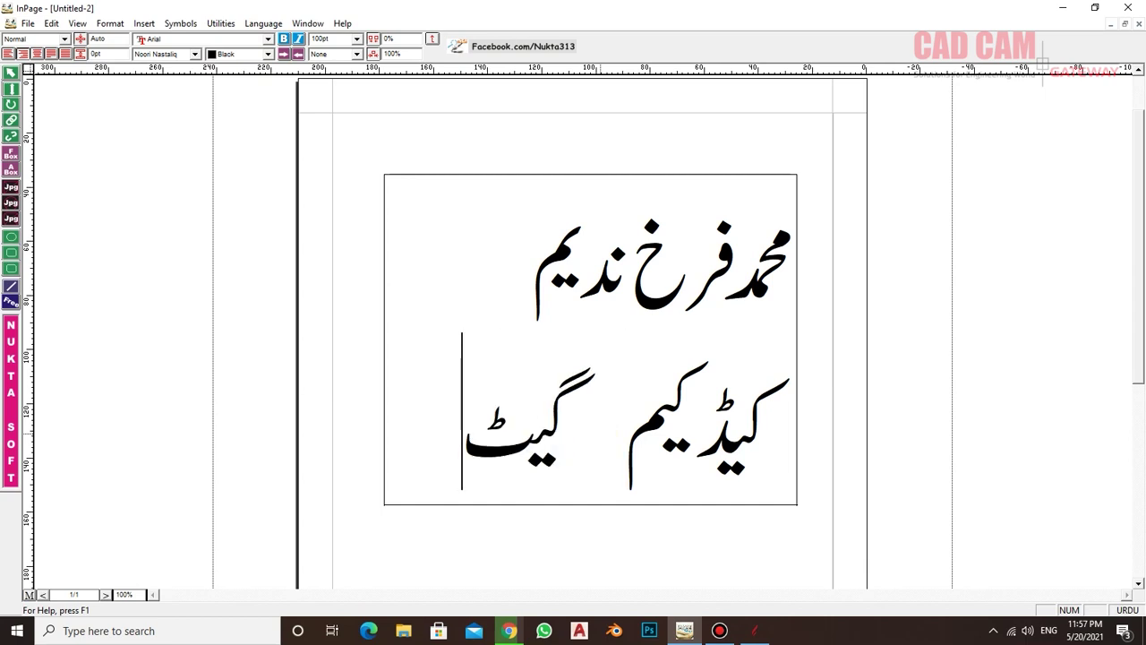
text(ویے)
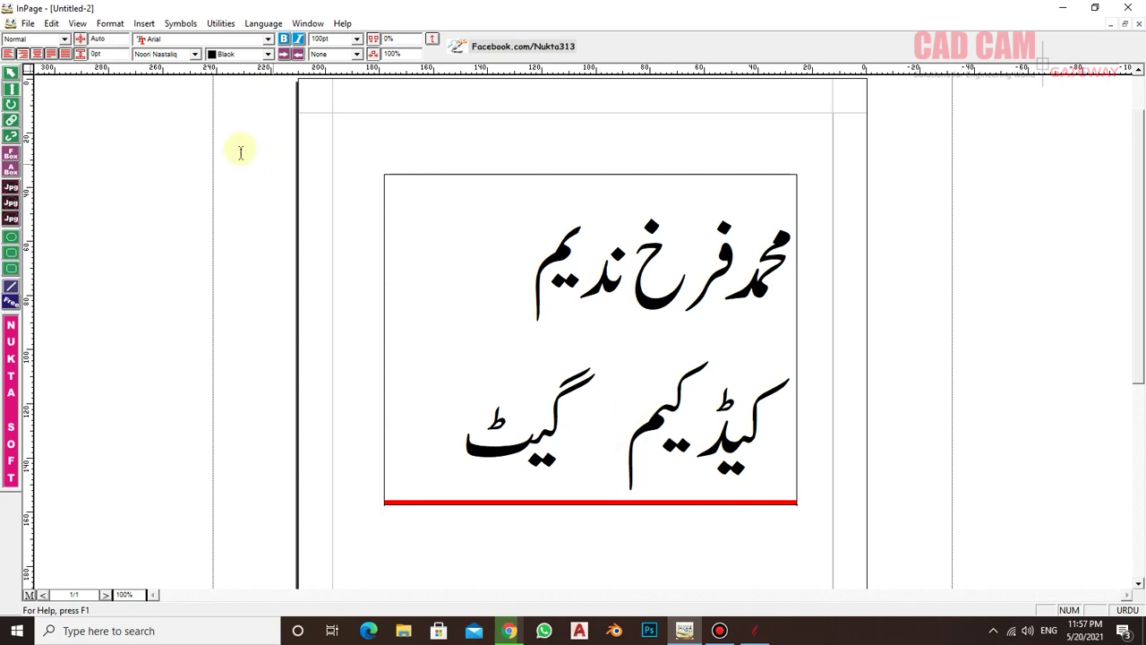
Widen the text box on both sides so the whole second line shows
click(10, 71)
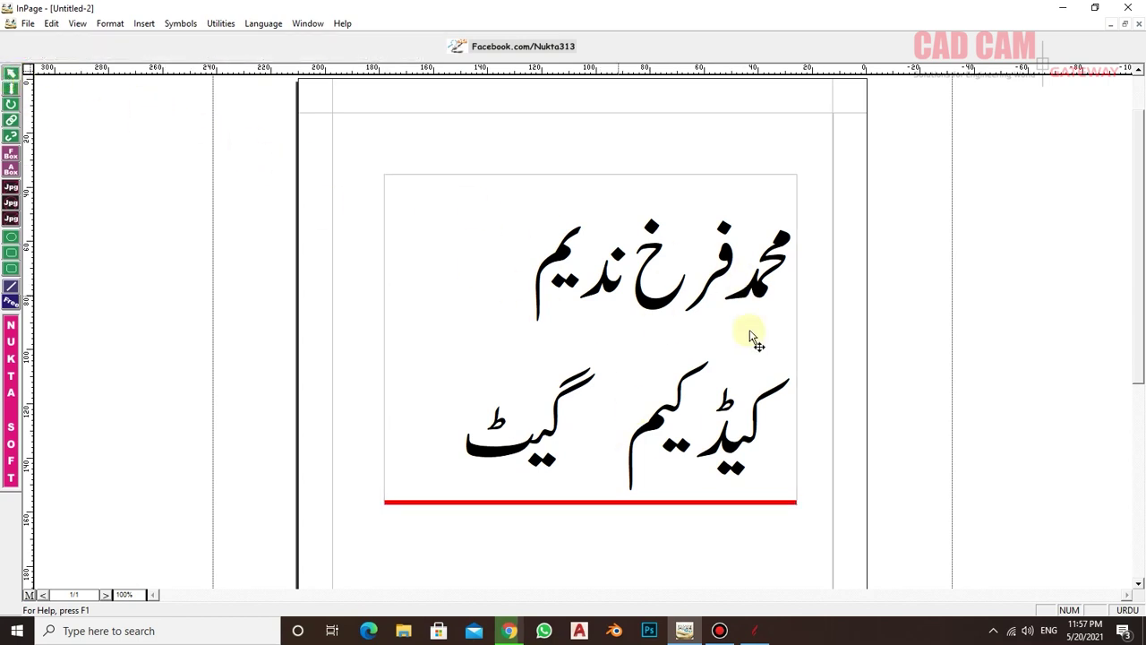
click(783, 330)
drag(796, 340, 832, 340)
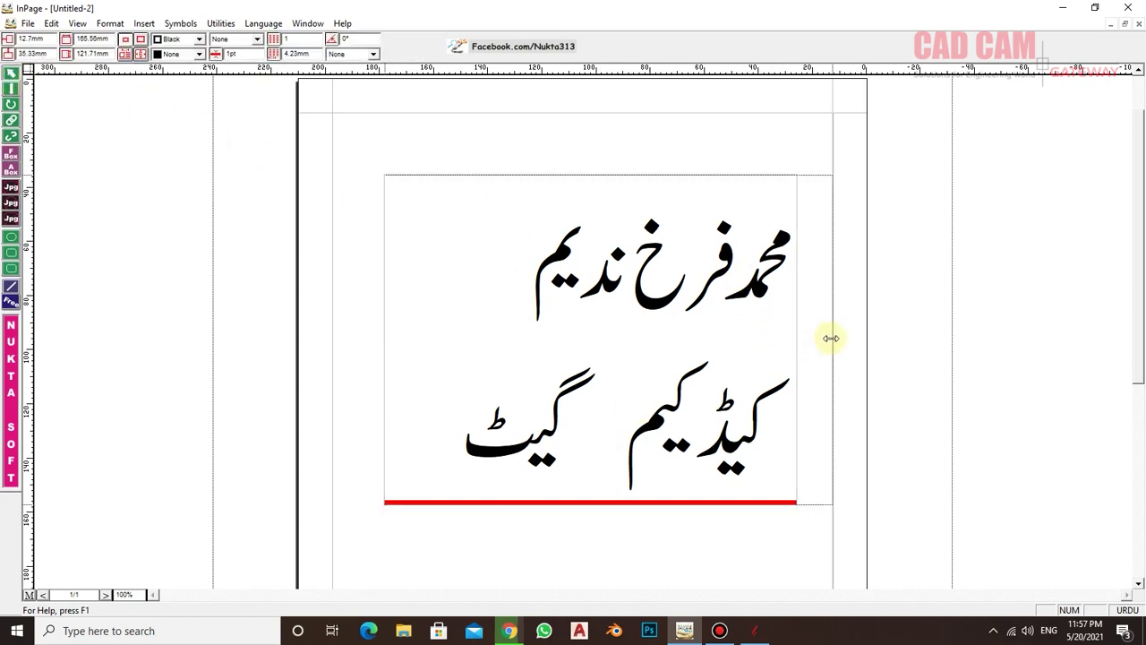
drag(384, 340, 332, 340)
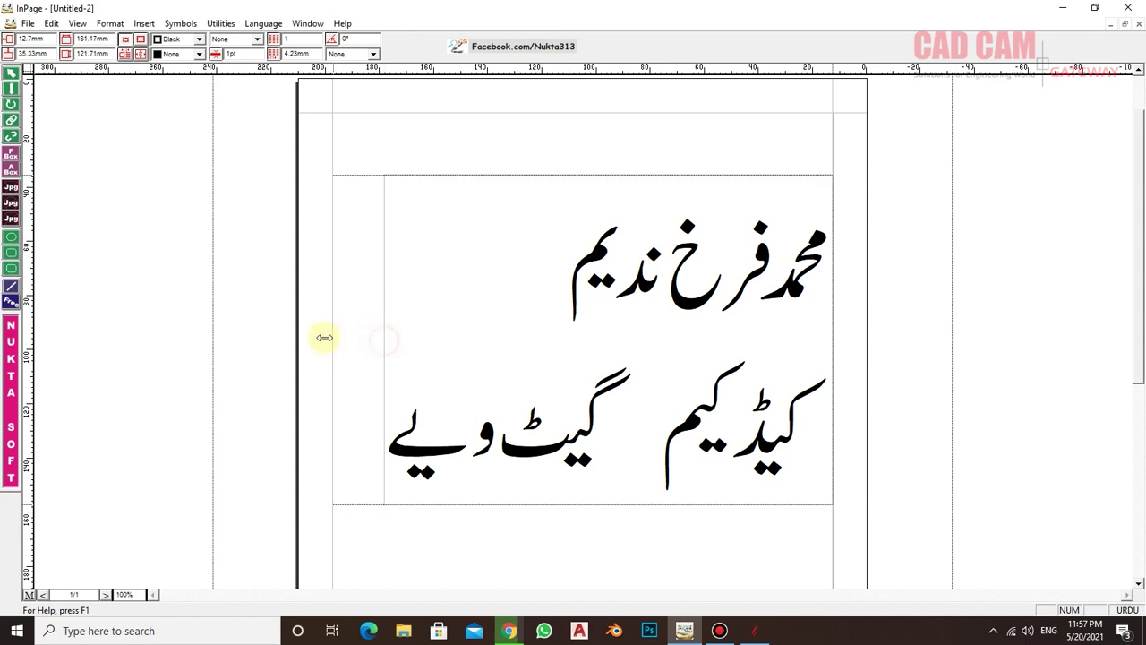
double_click(429, 452)
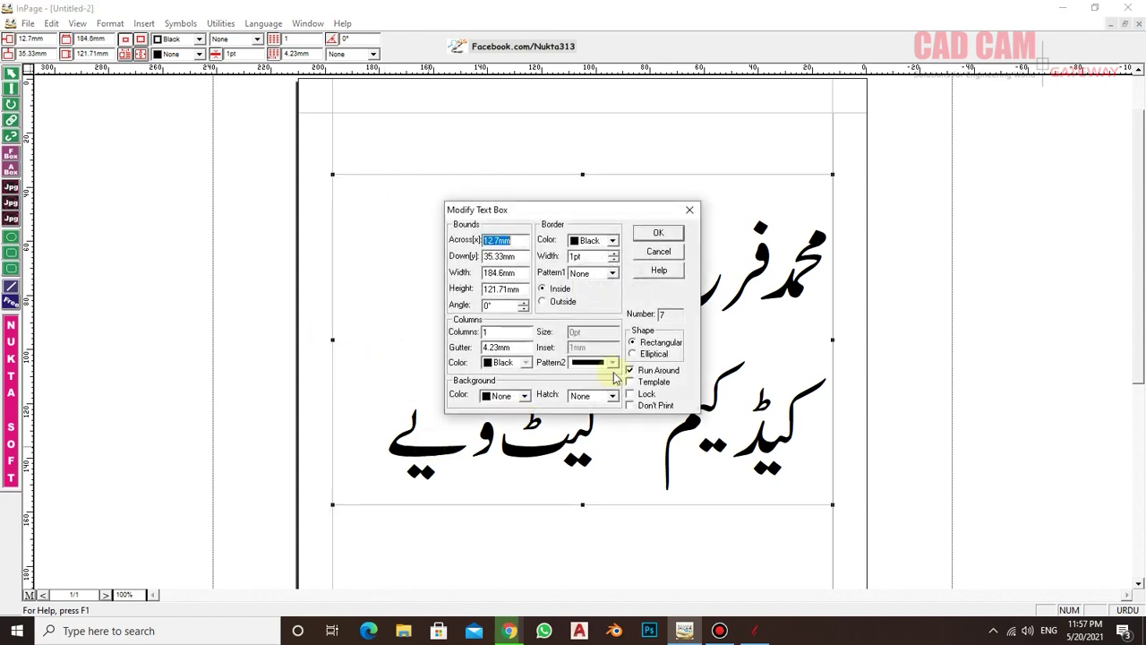
click(660, 250)
Correct line two's final letter to ے and remove the extra space before گیٹ وے
click(5, 91)
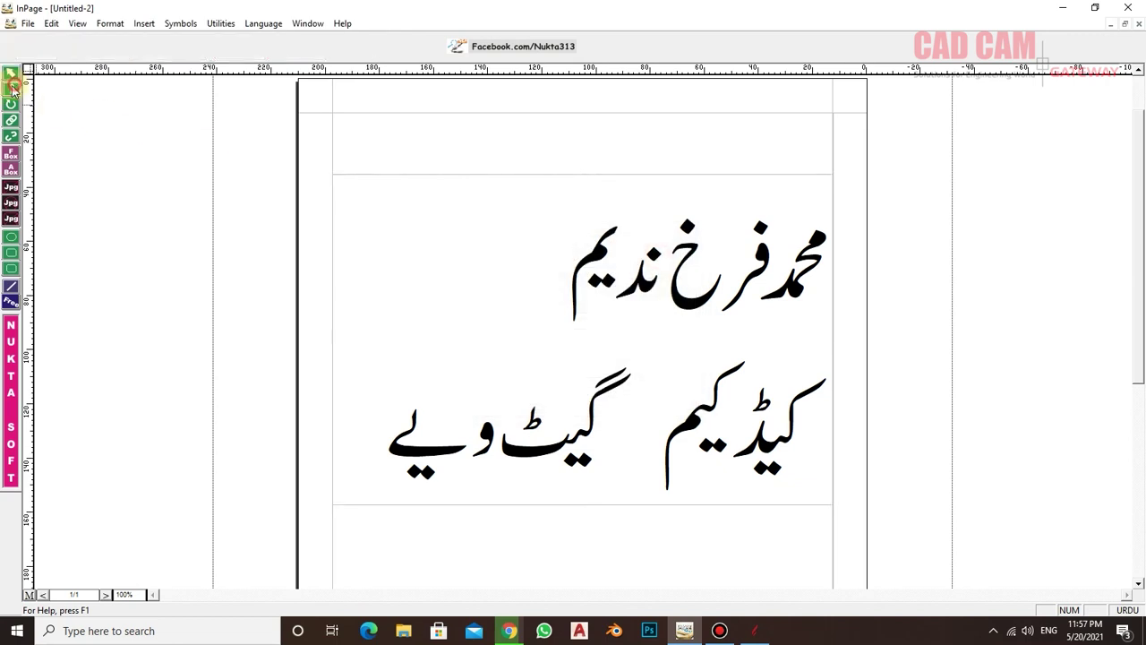
click(387, 435)
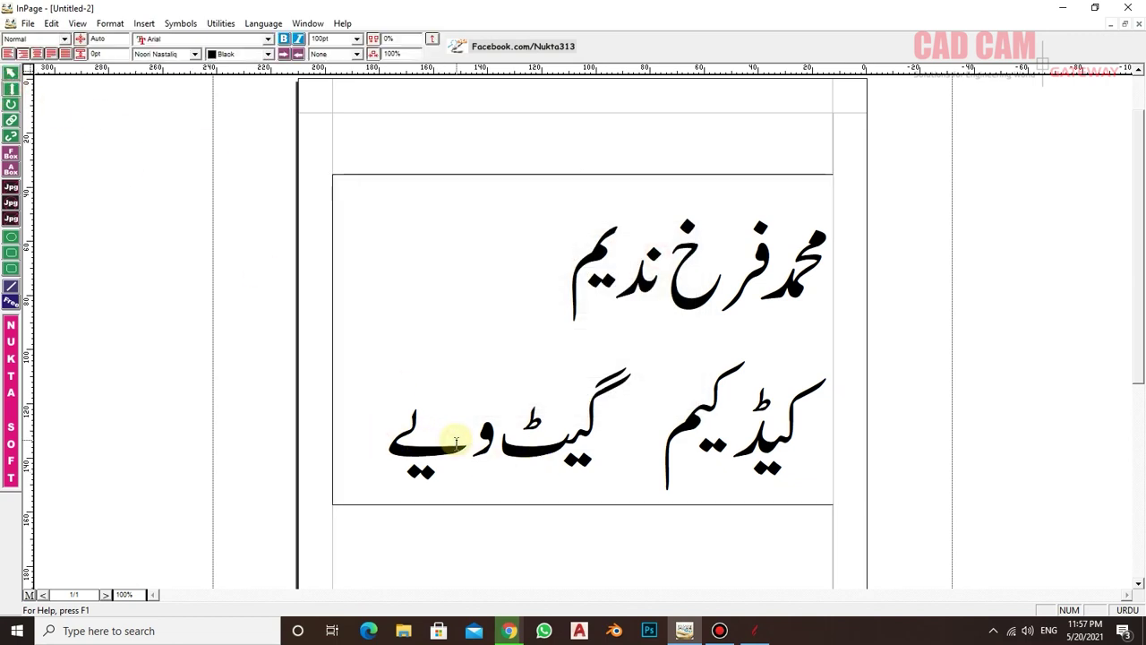
key(BackSpace)
text(ی)
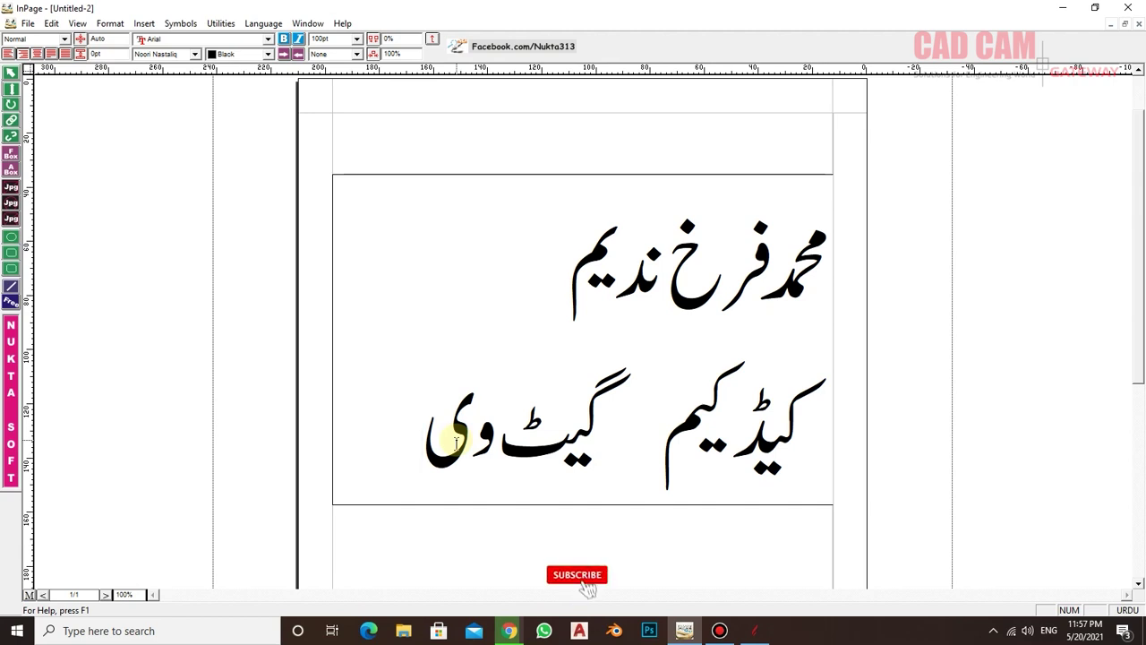
key(BackSpace)
text(ے)
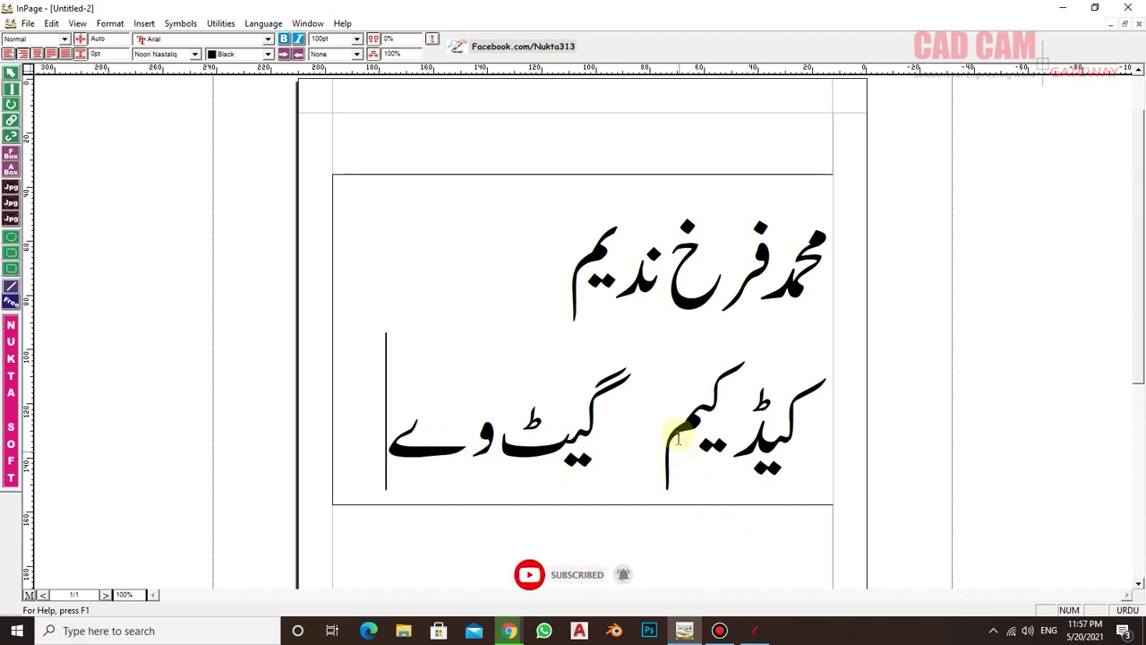
click(638, 420)
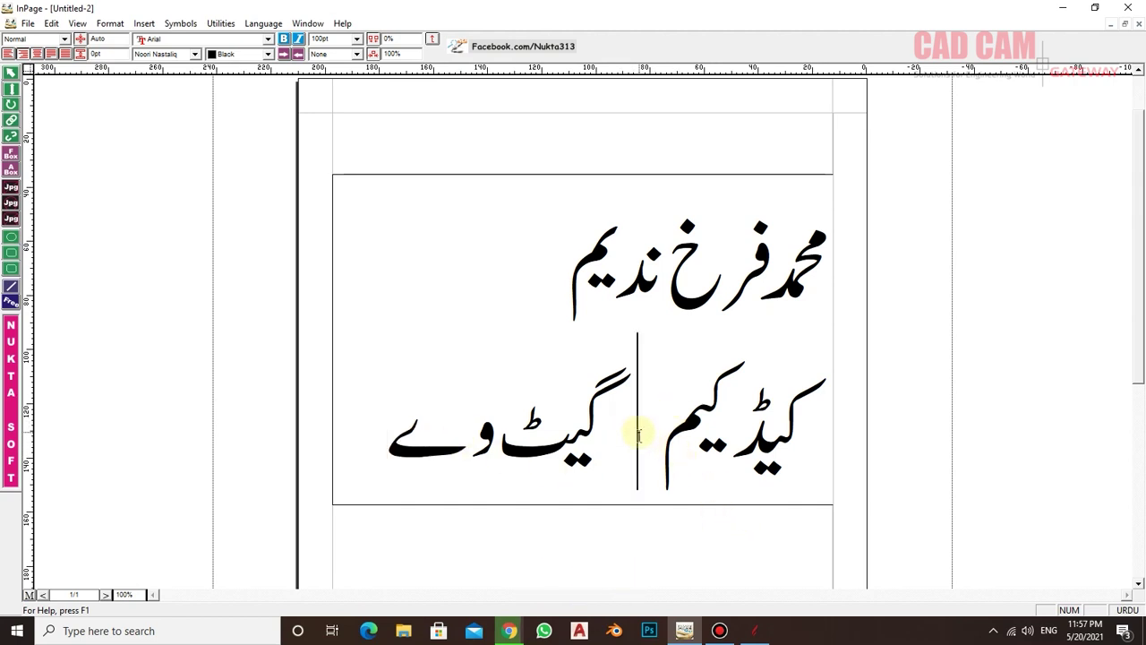
key(BackSpace)
Center both lines, then try Lahori Nastaliq and Aswad Old on the second line
shift+click(696, 255)
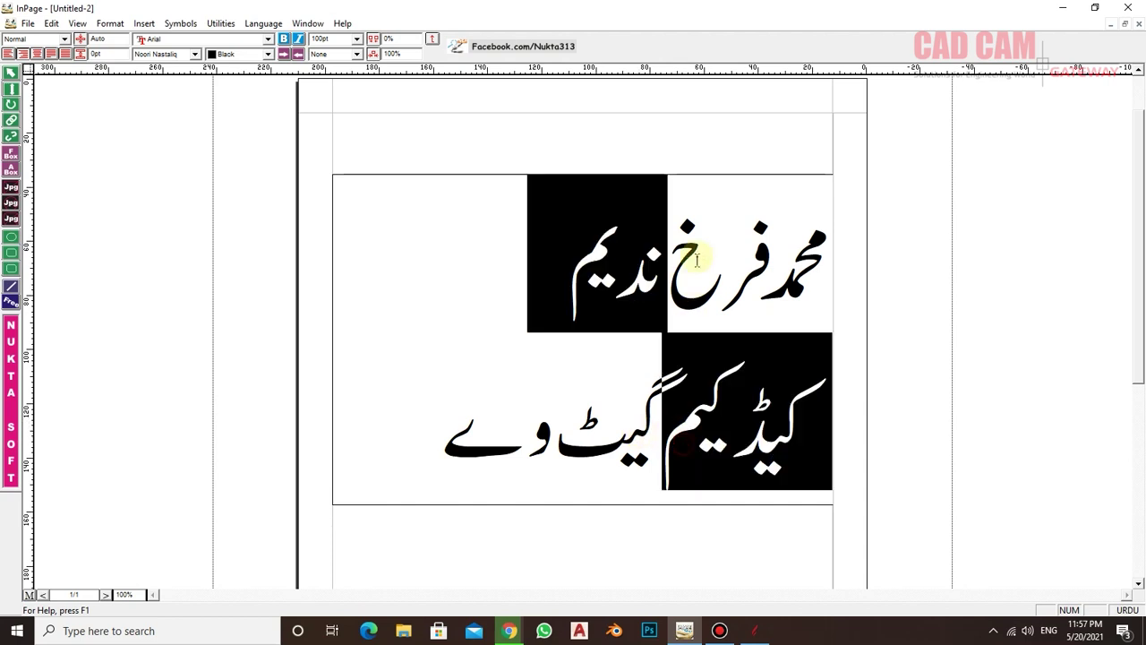
click(23, 54)
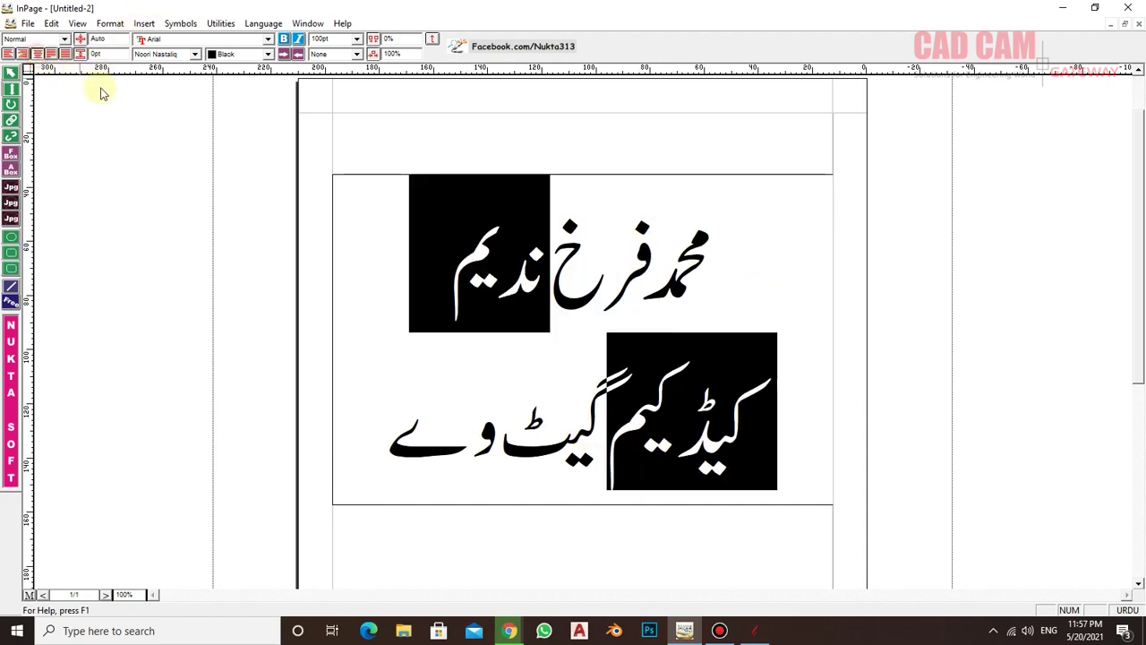
triple_click(562, 430)
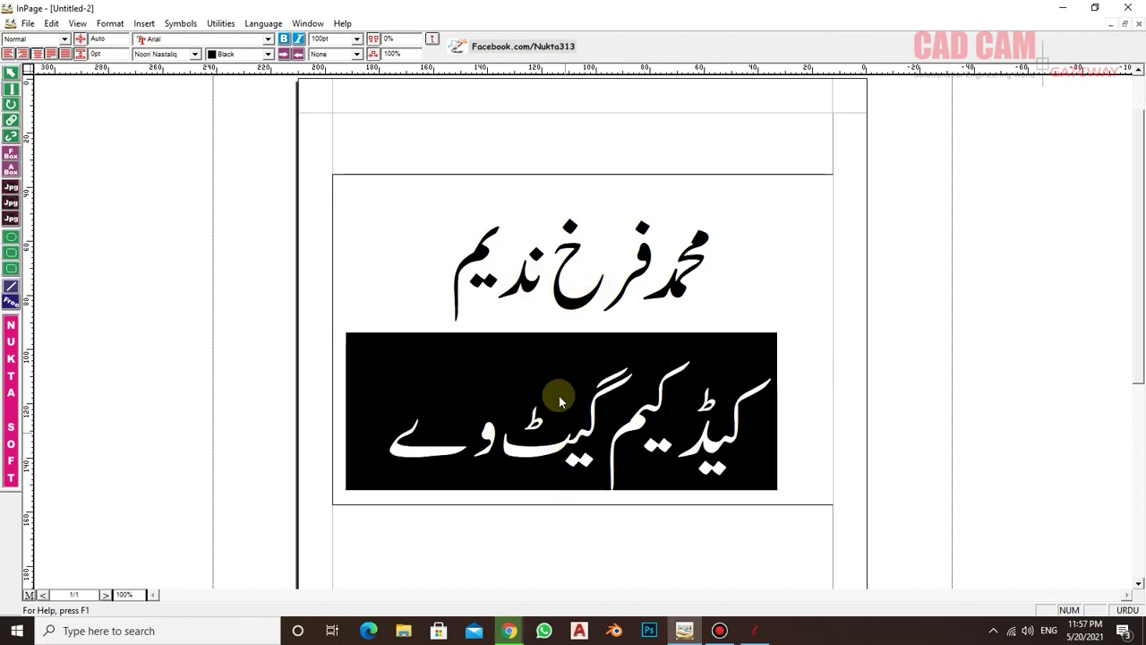
click(194, 54)
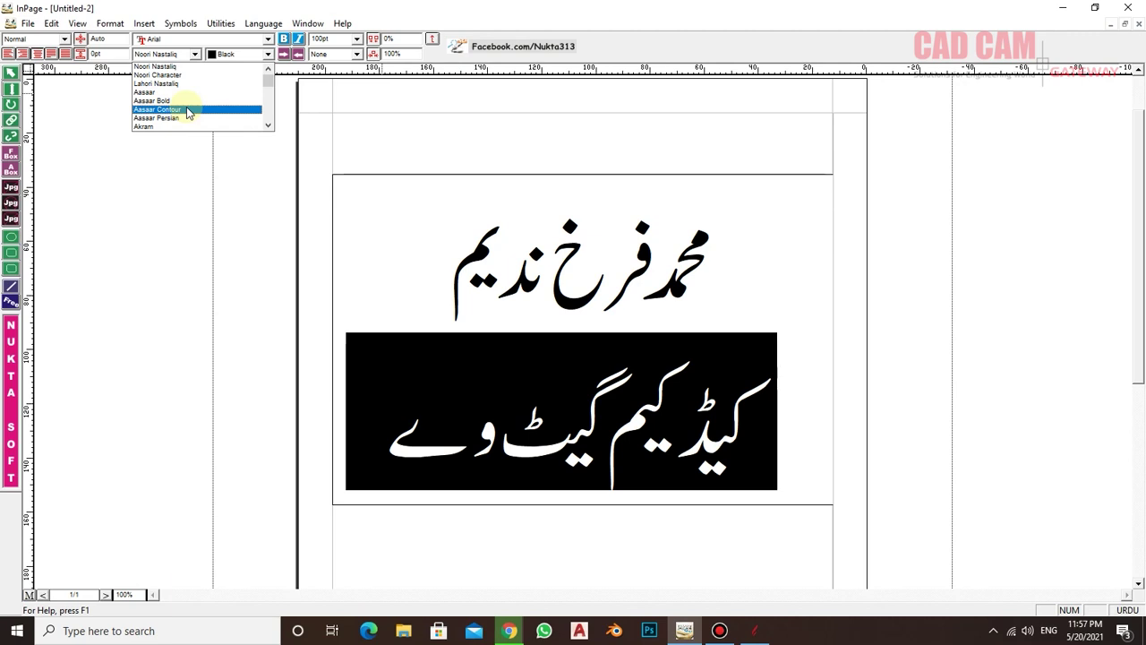
click(170, 83)
click(178, 57)
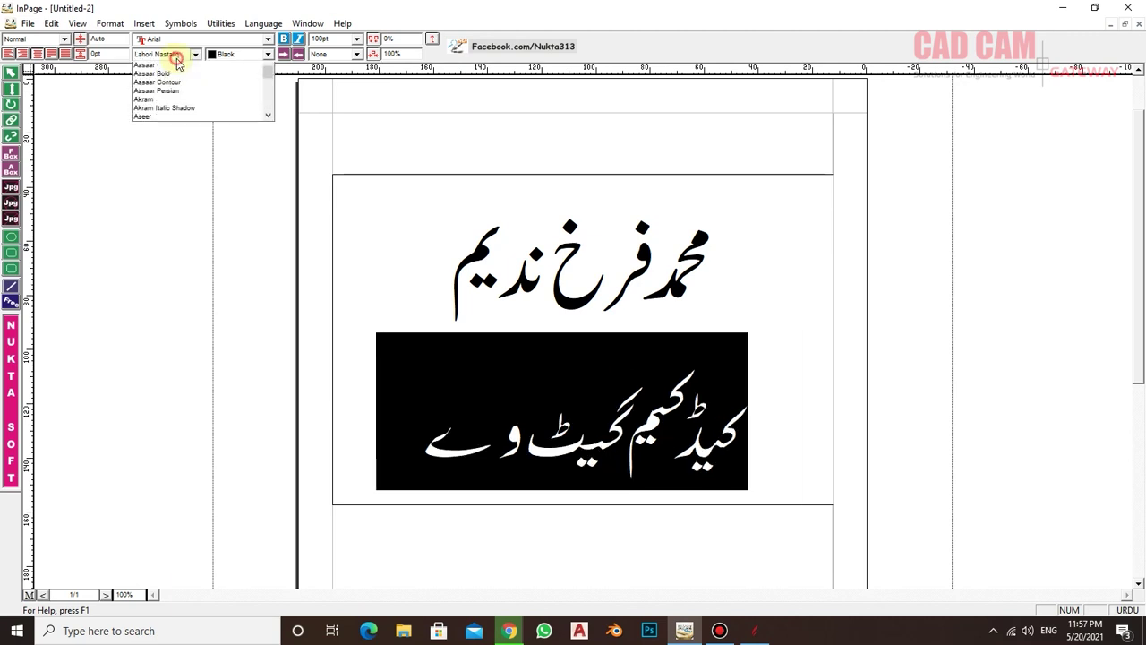
scroll(179, 99, down, 3)
click(173, 92)
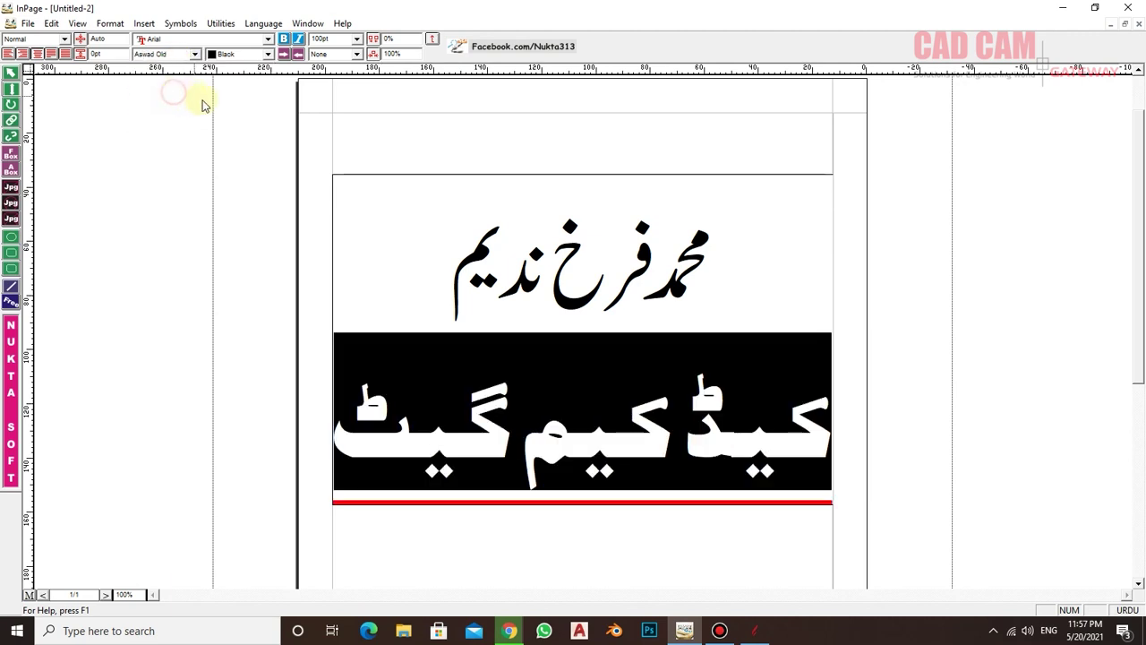
Return the second line to Noori Nastaliq and clear the text selection
click(196, 56)
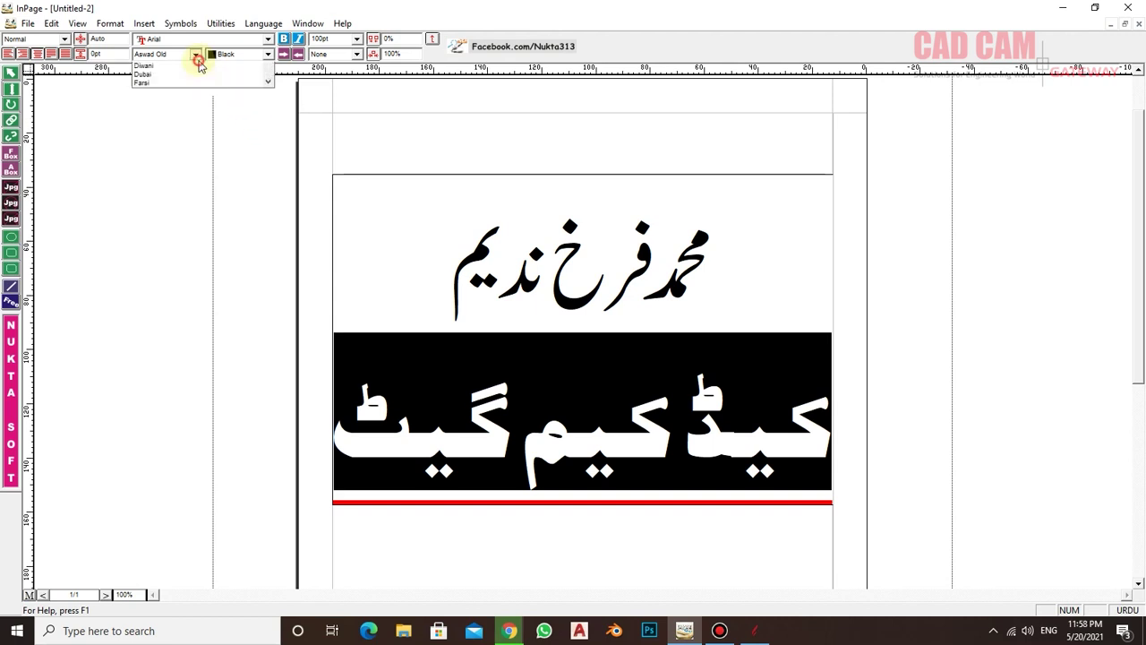
scroll(190, 76, up, 2)
scroll(191, 76, up, 2)
scroll(191, 73, up, 2)
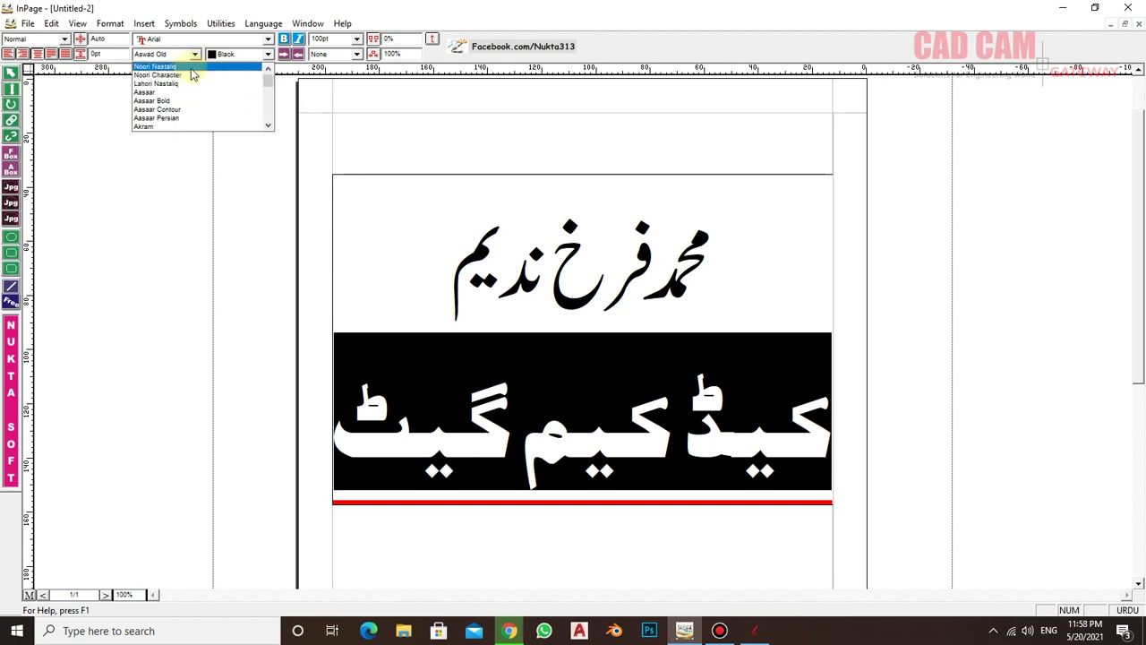
click(191, 67)
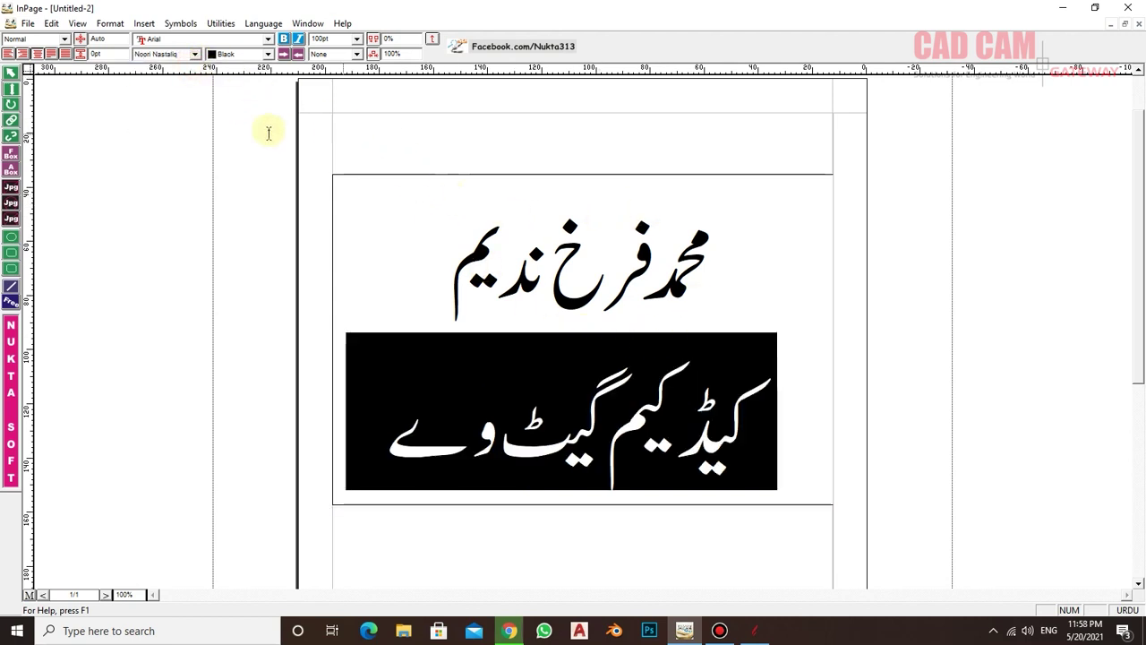
click(10, 72)
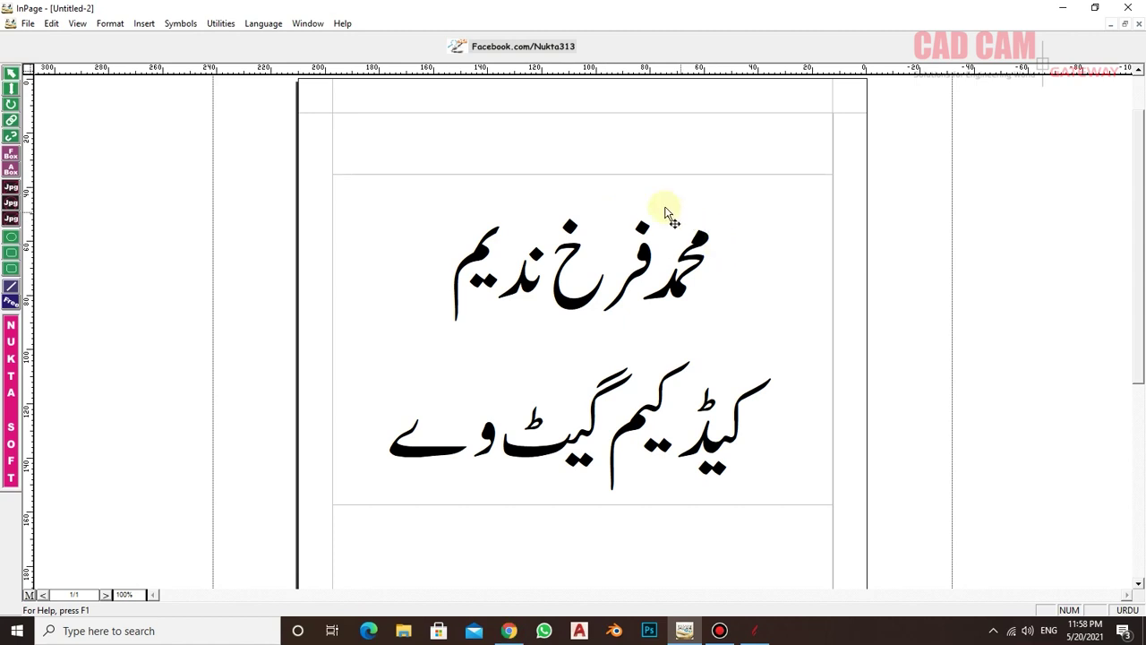
Select the text box and begin exporting the page as a picture named 2
click(564, 188)
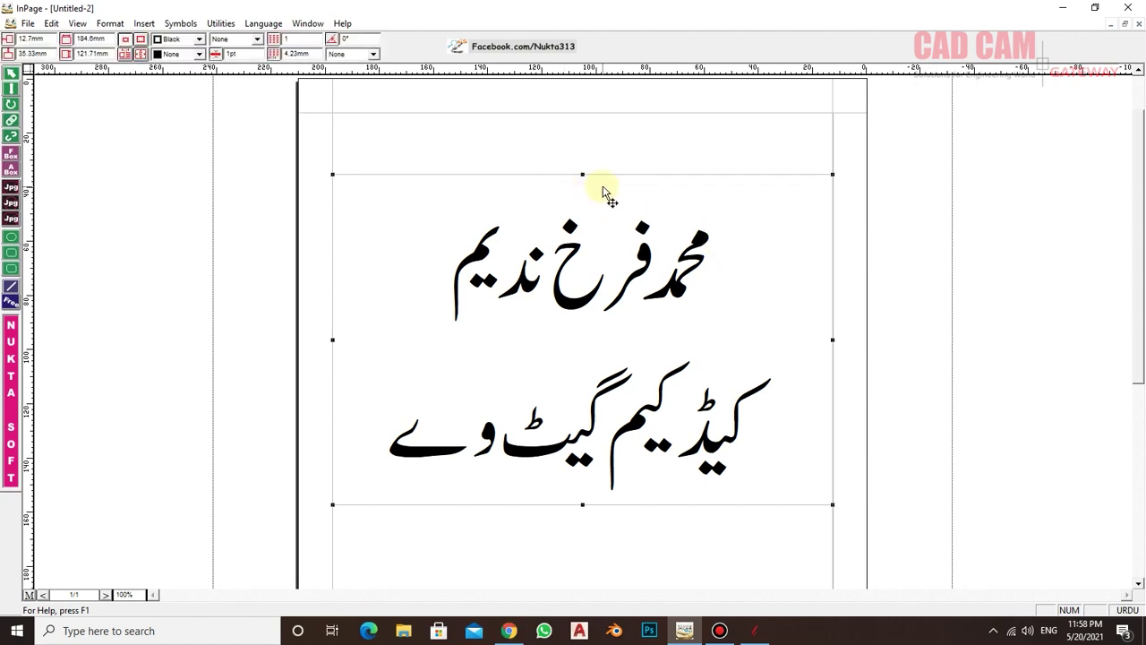
click(10, 76)
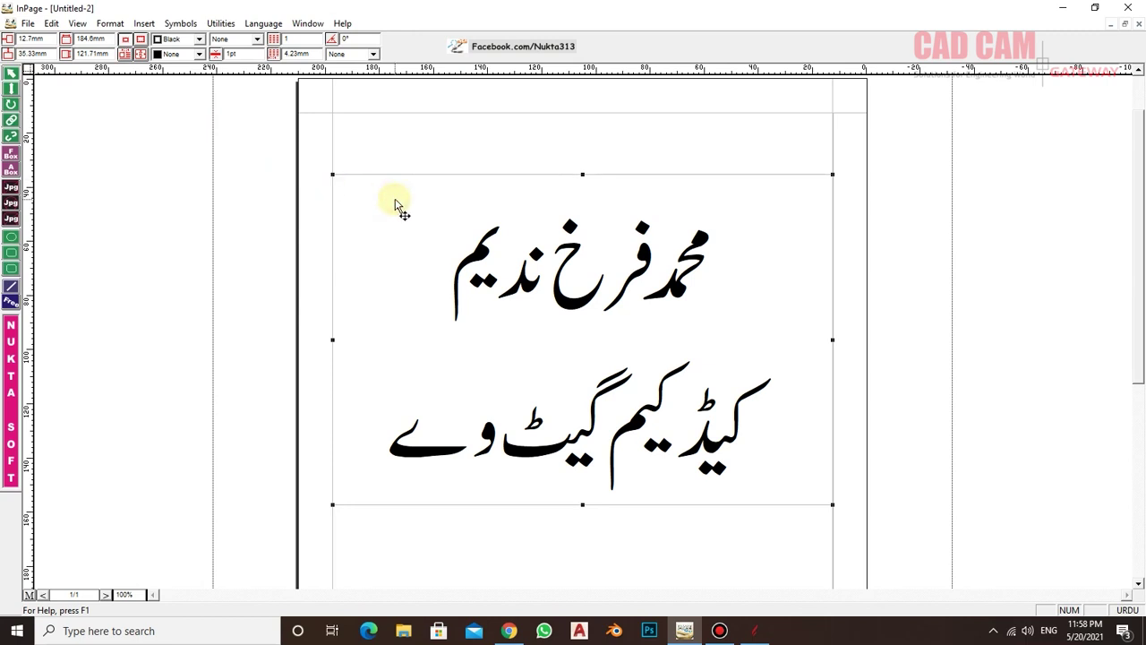
click(28, 24)
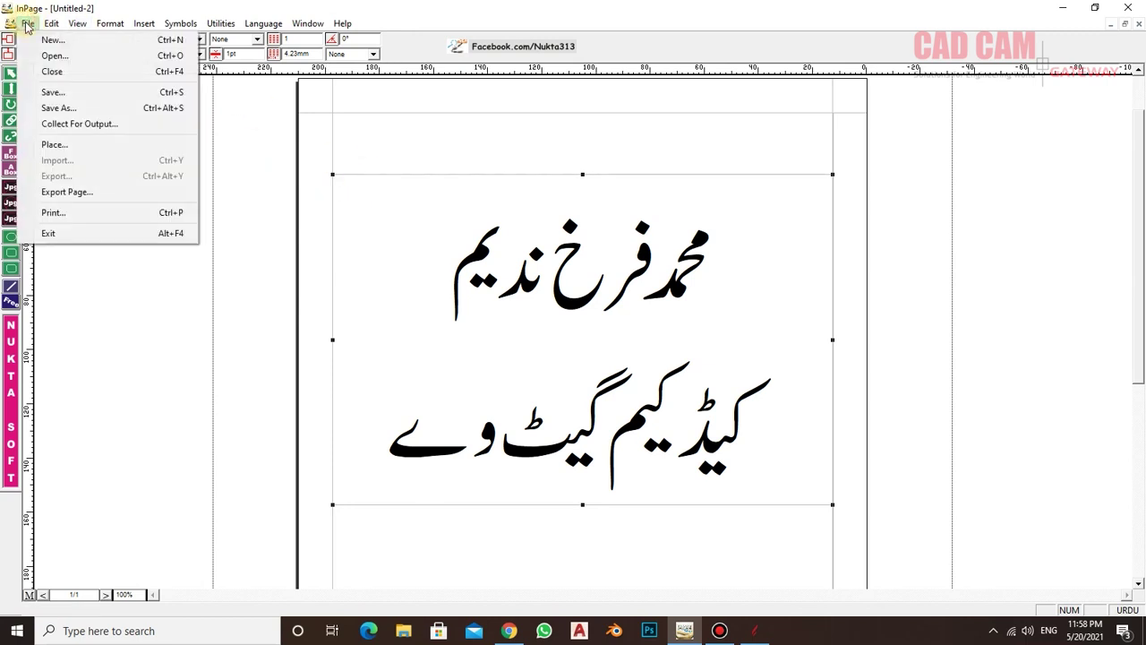
click(106, 192)
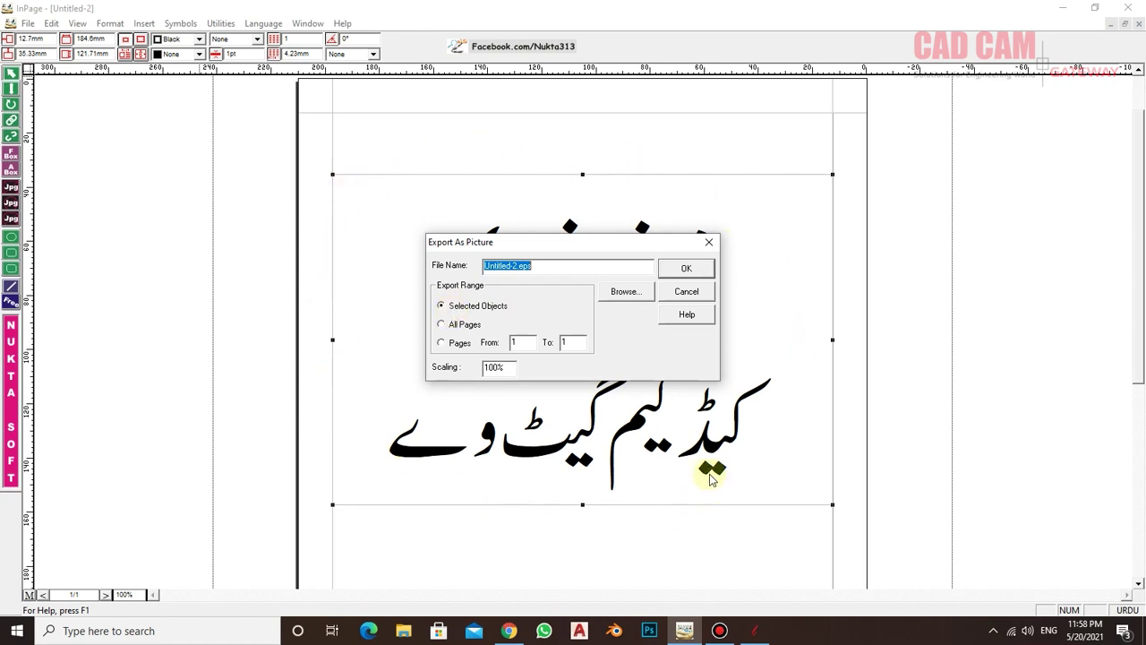
click(629, 292)
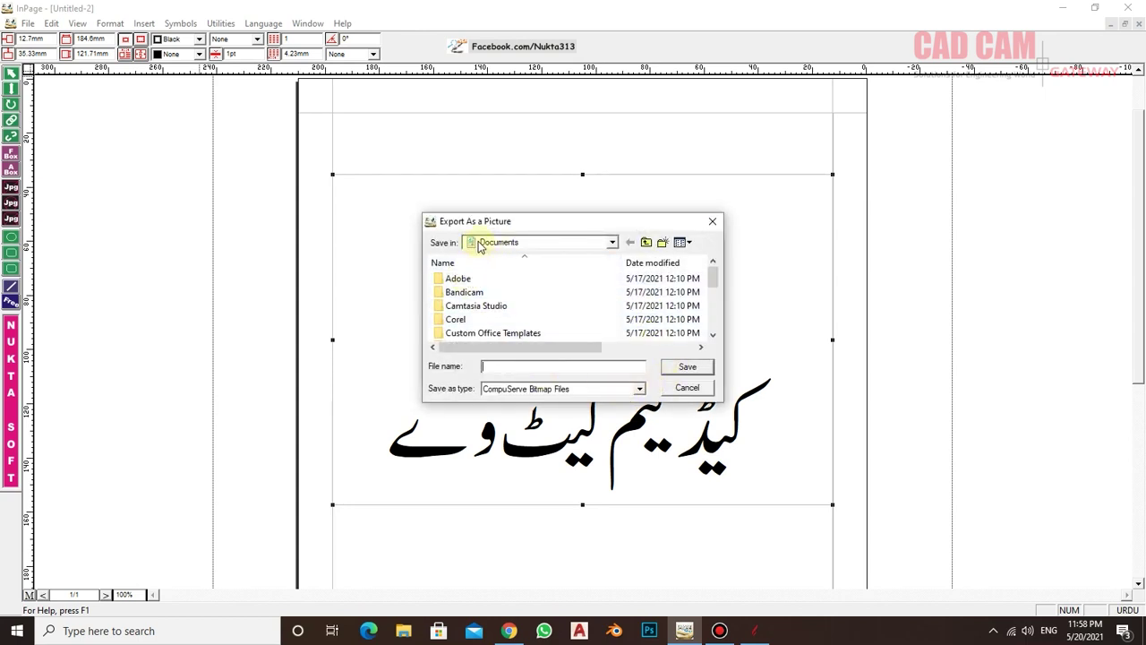
click(502, 367)
text(2)
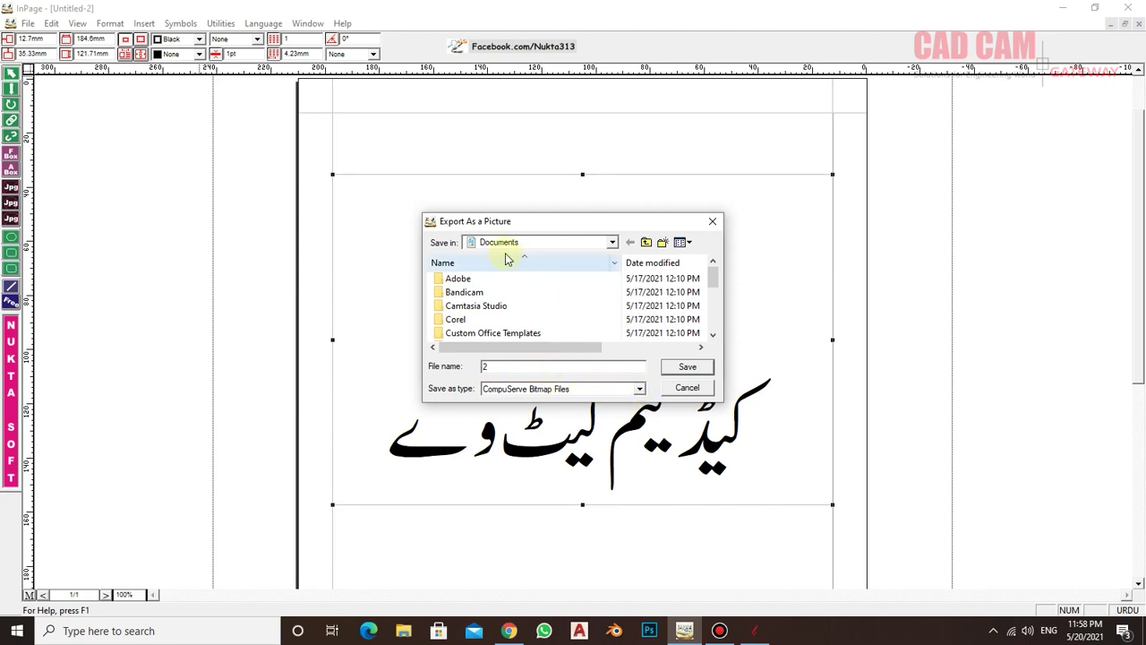
Set the file type to Encapsulated PostScript and export the picture as 2.eps
click(641, 389)
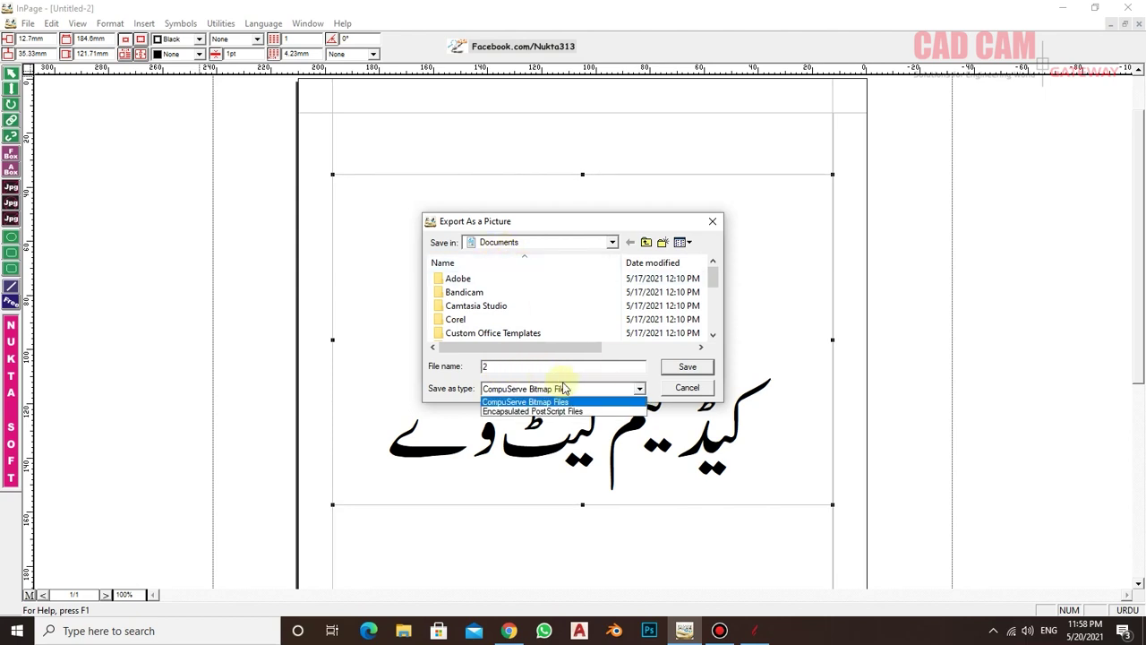
click(641, 388)
click(641, 389)
click(494, 365)
click(641, 388)
click(564, 412)
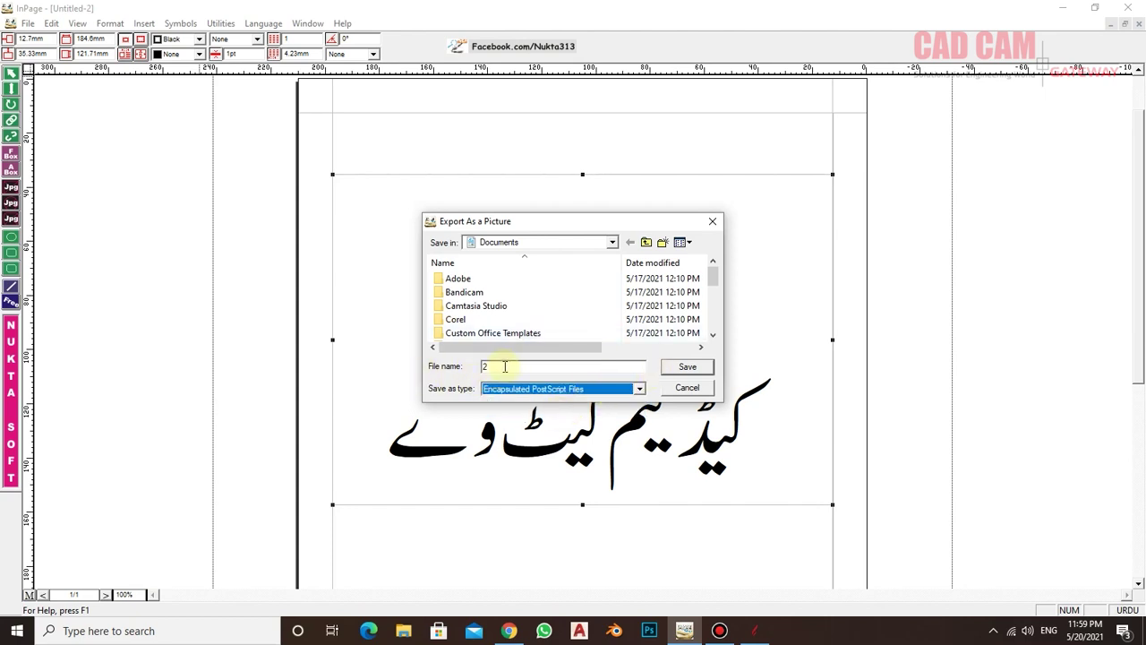
click(686, 368)
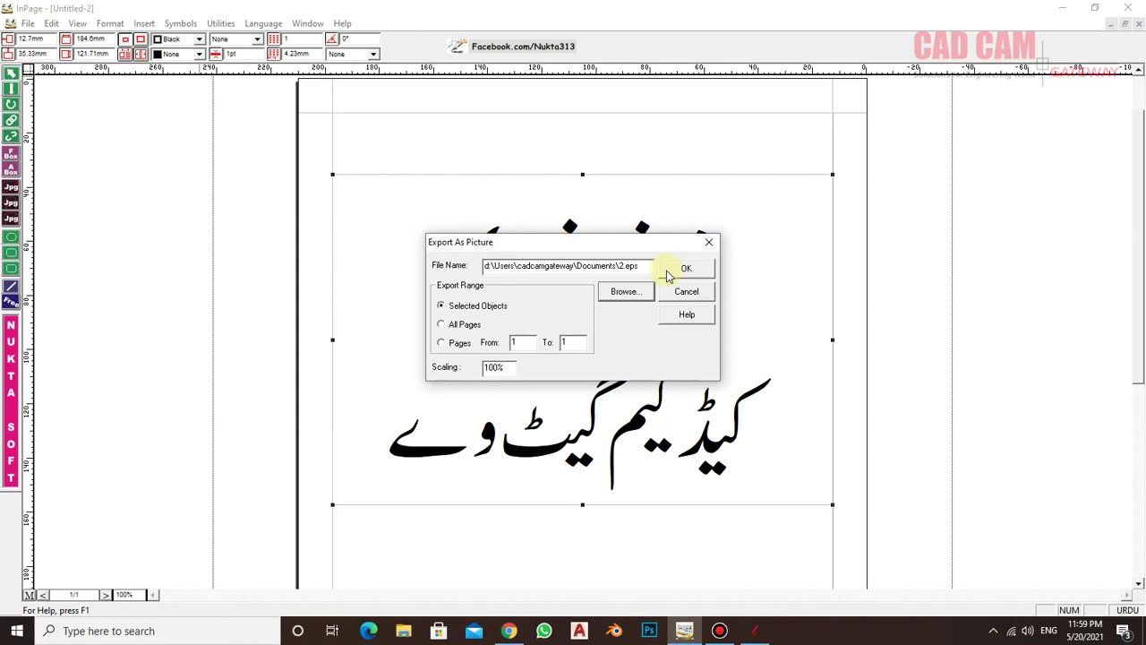
click(686, 268)
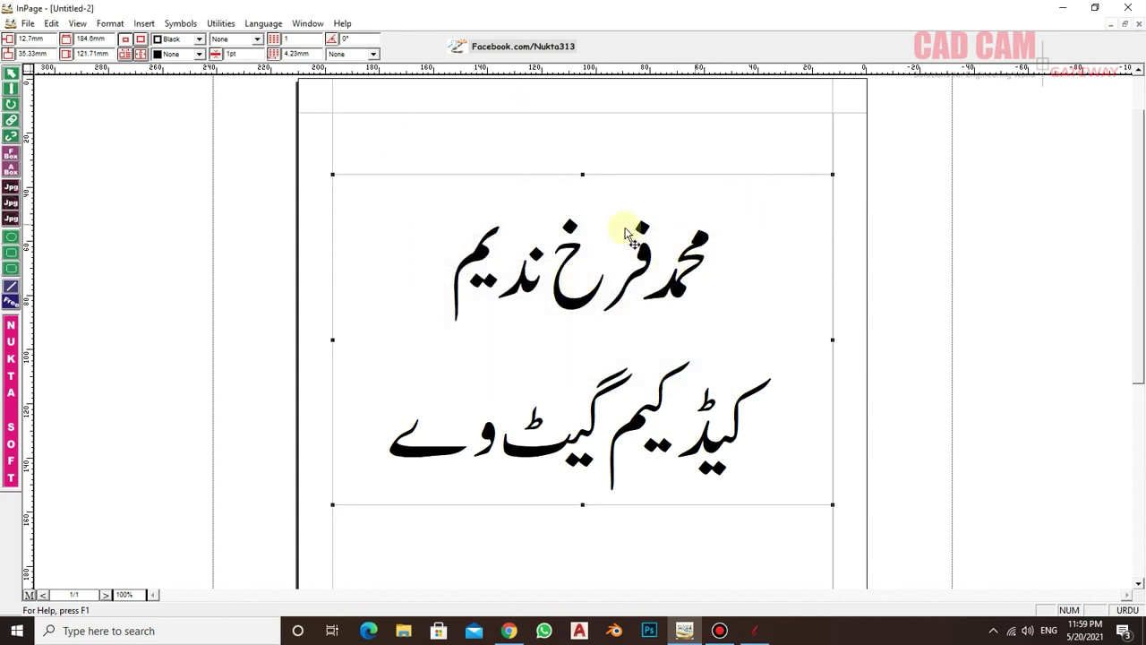
Switch to Vectric Aspire and create a new 72 by 48 inch job
click(1062, 7)
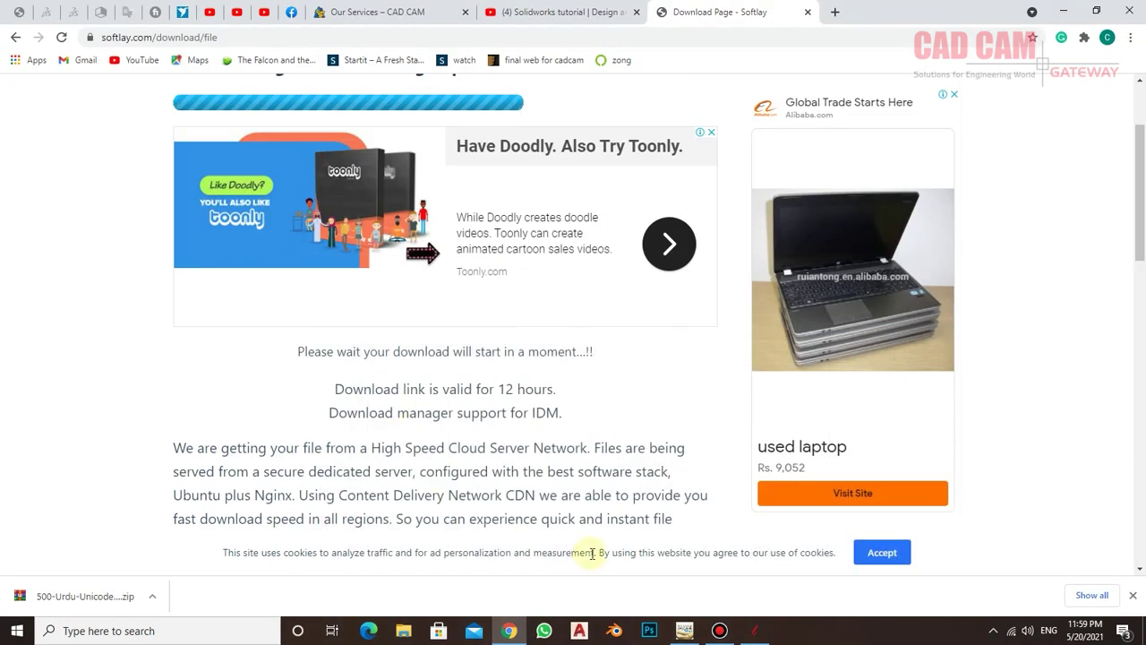
click(755, 630)
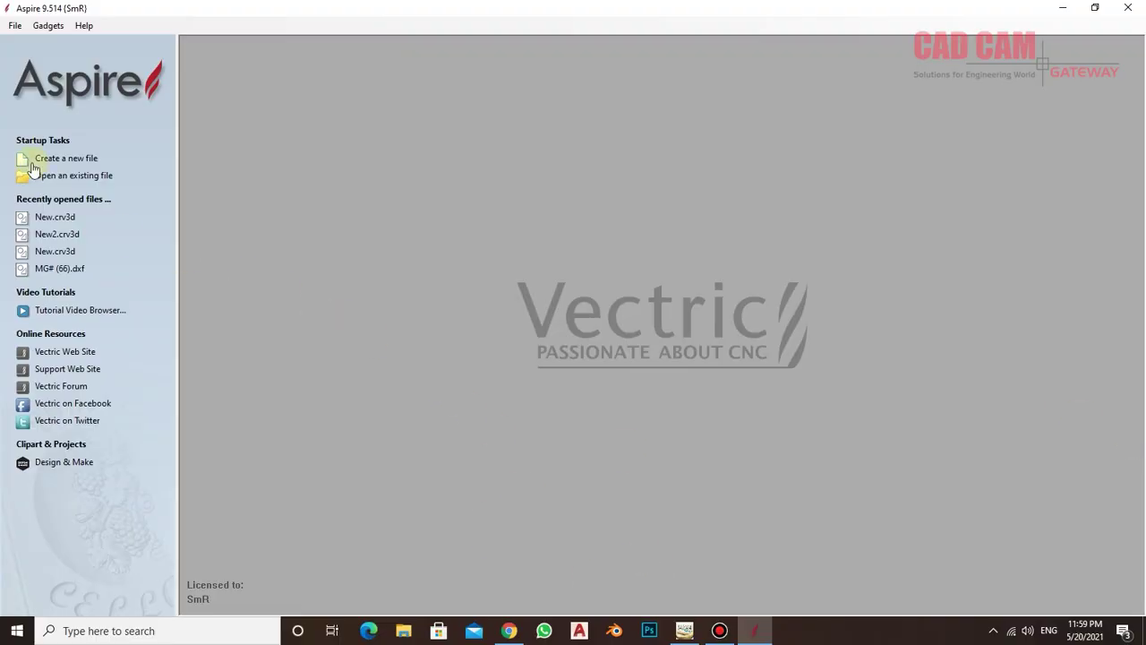
click(67, 157)
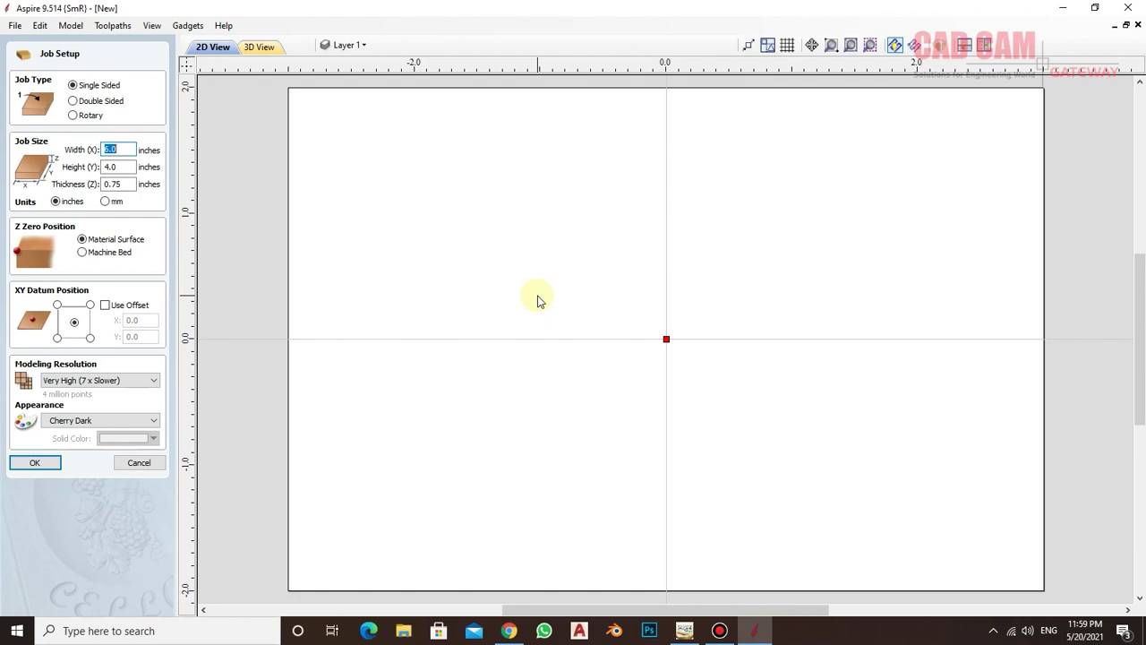
text(72)
key(Tab)
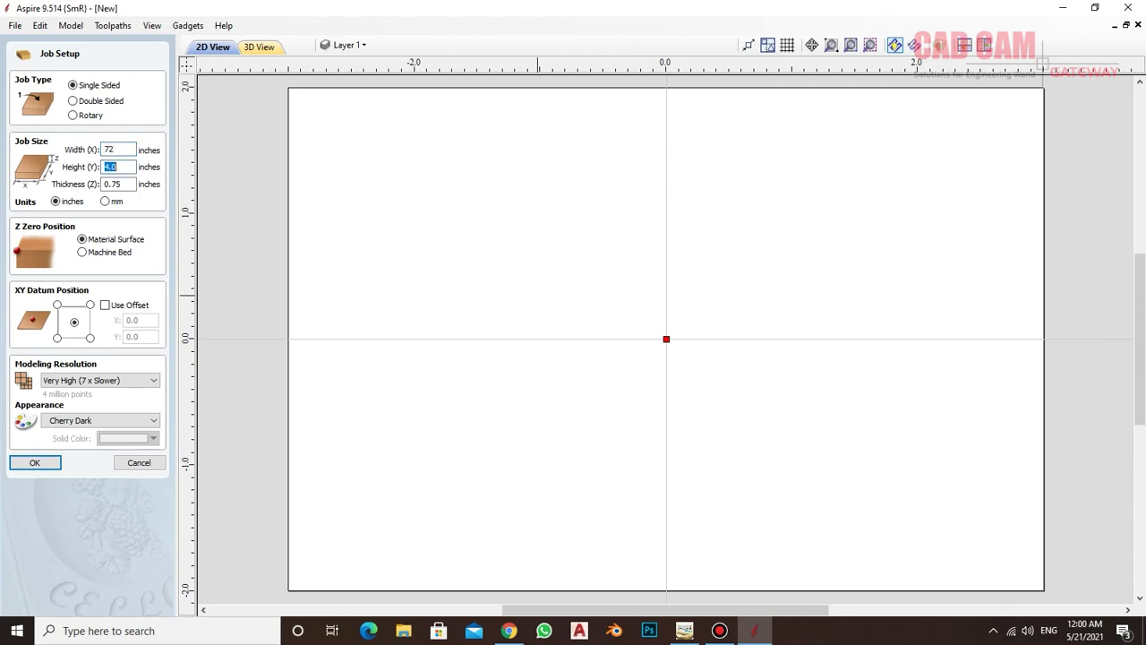
text(48)
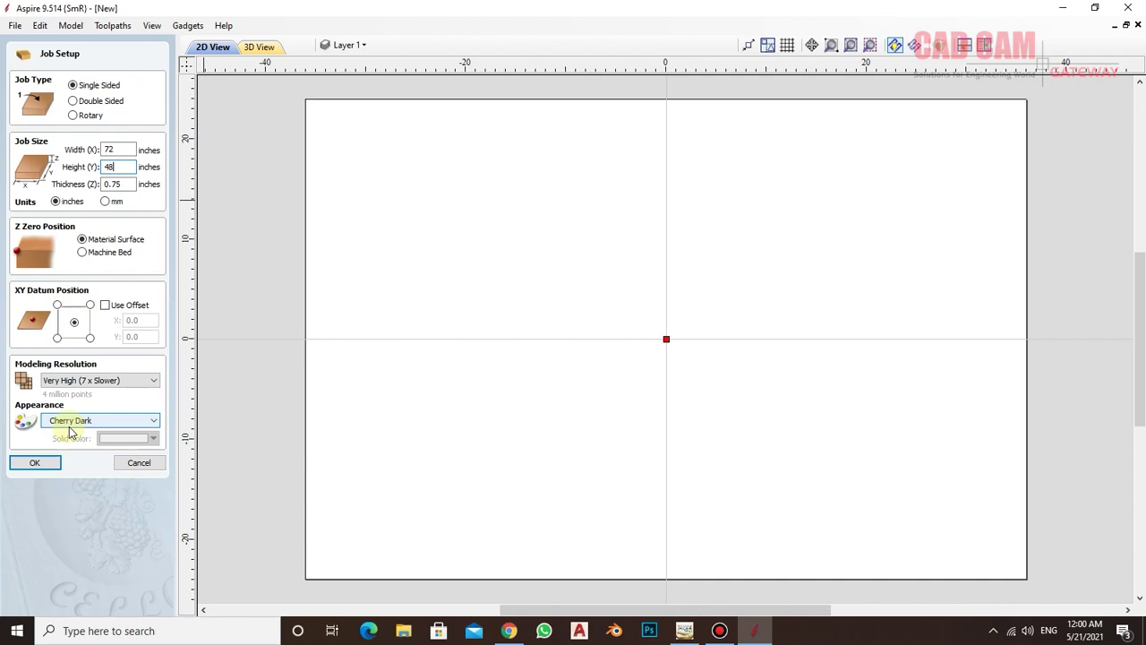
click(34, 462)
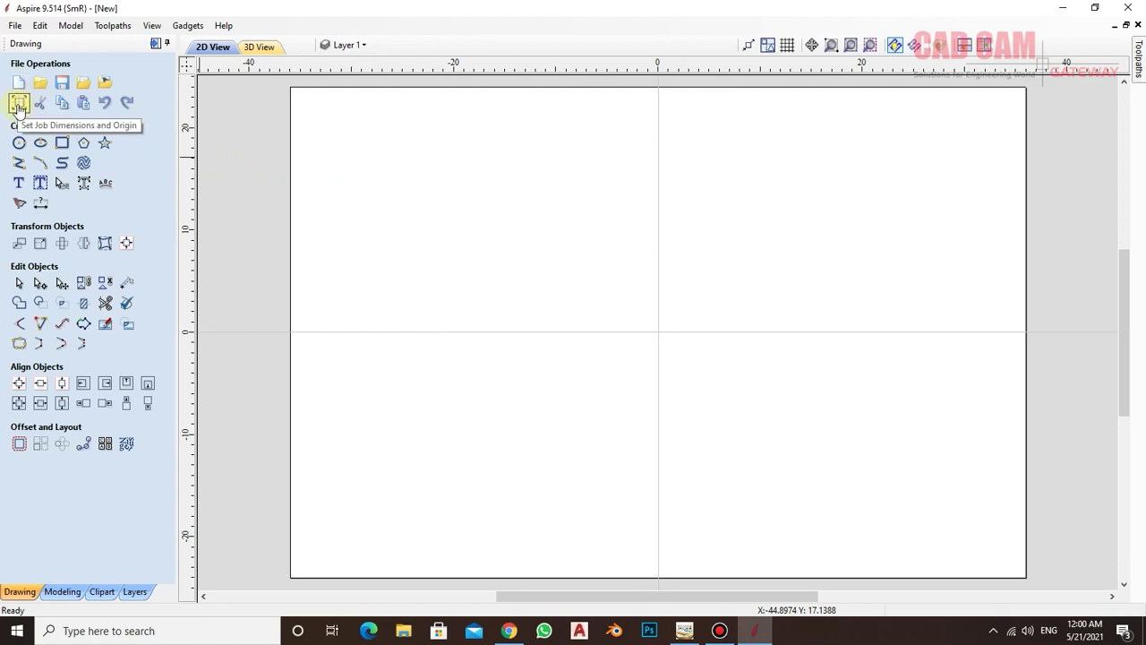
Move the job origin to the bottom-left corner of the 72 × 48 × 0.75 inch sheet
click(18, 105)
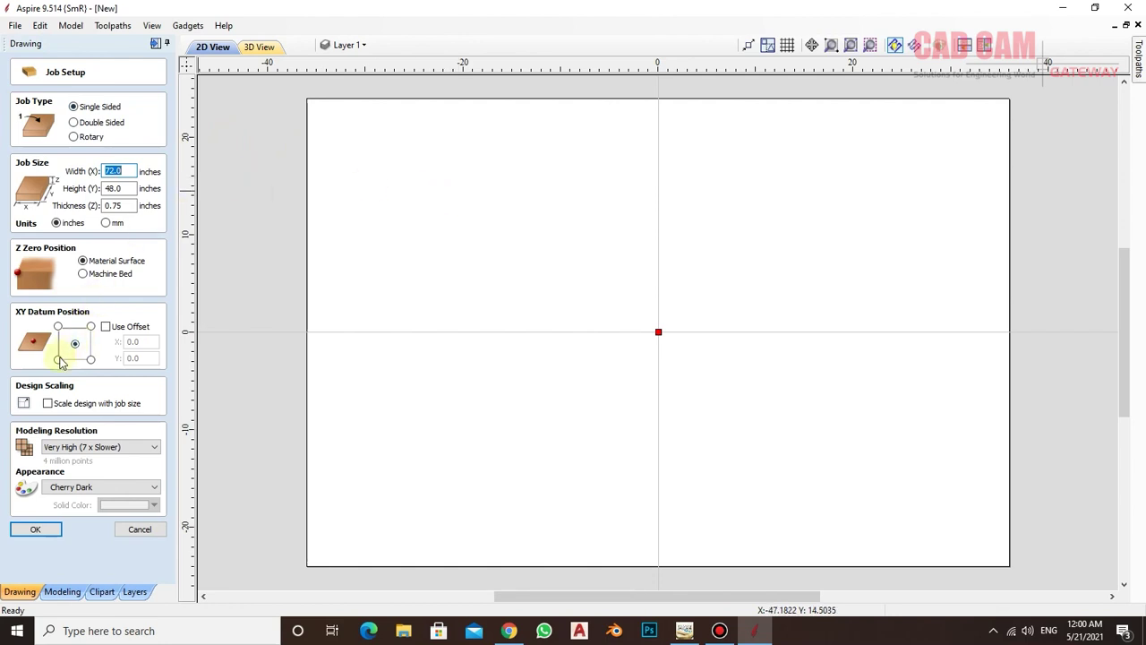
click(59, 359)
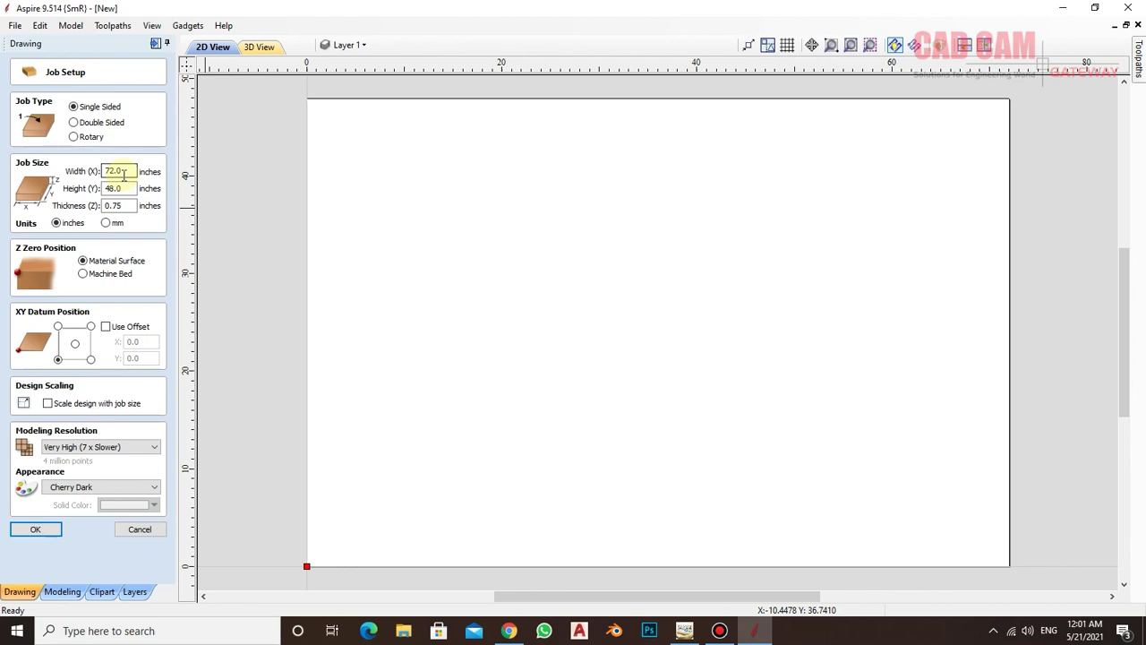
click(40, 530)
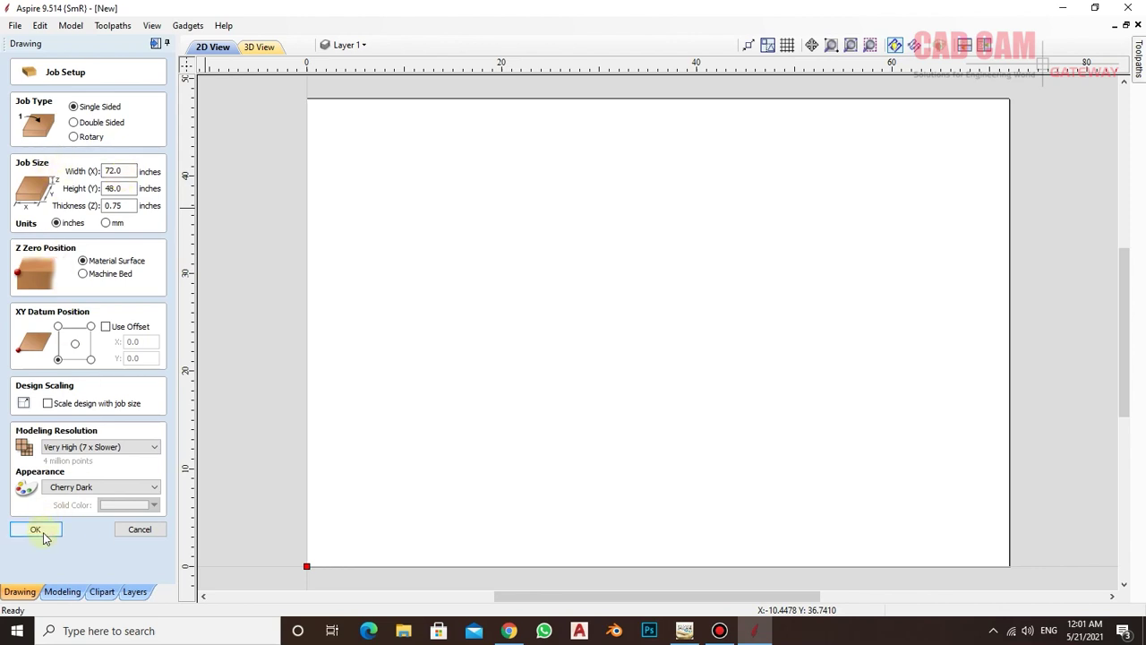
click(42, 531)
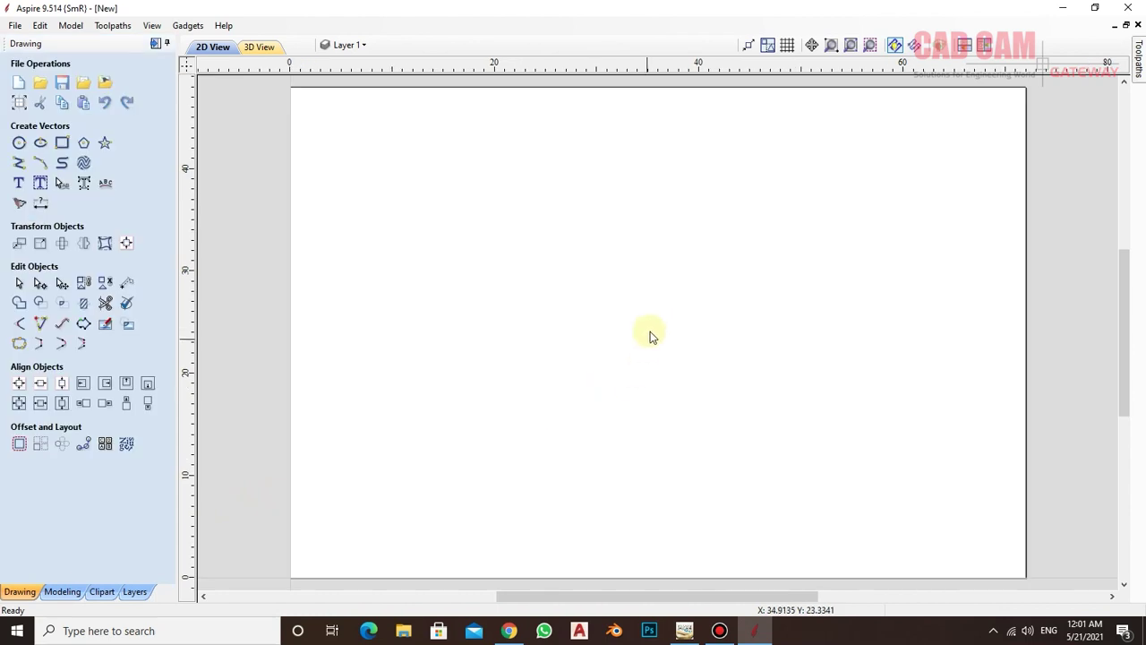
Import the Urdu artwork from file 2.eps as vectors into the job
click(15, 26)
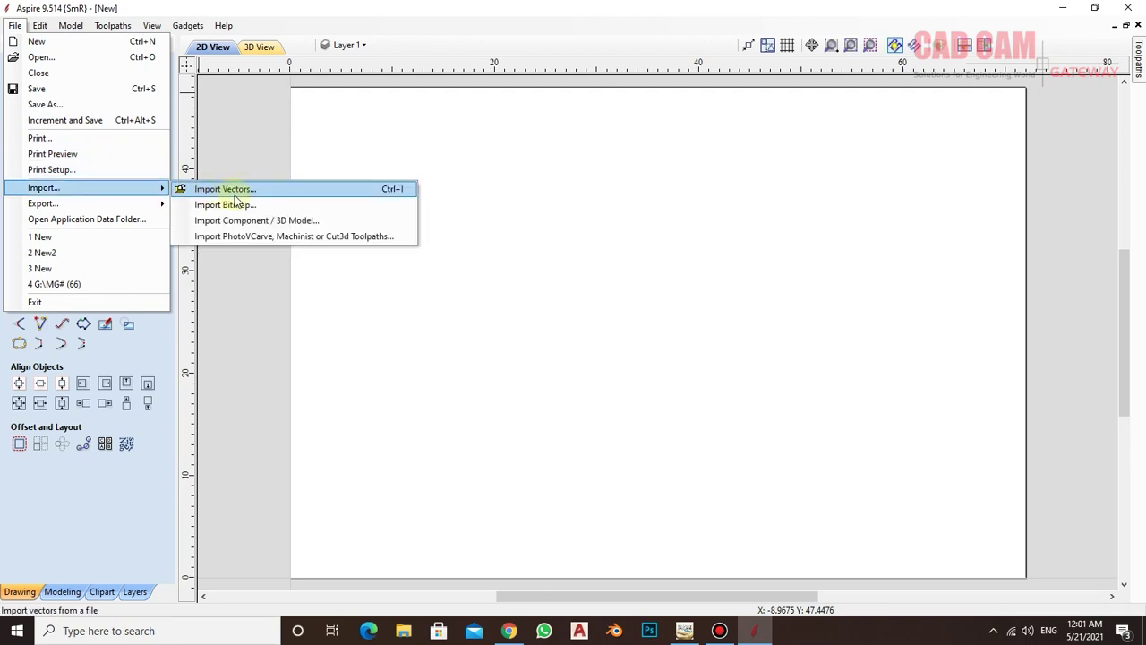
mouse_move(44, 188)
click(224, 189)
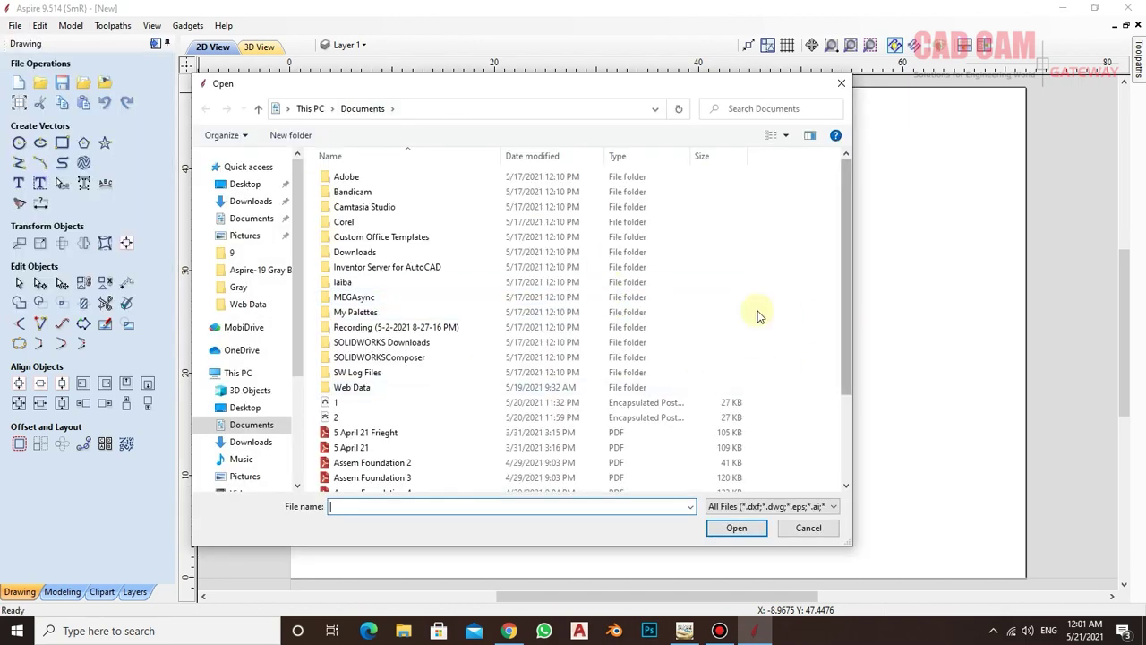
click(342, 419)
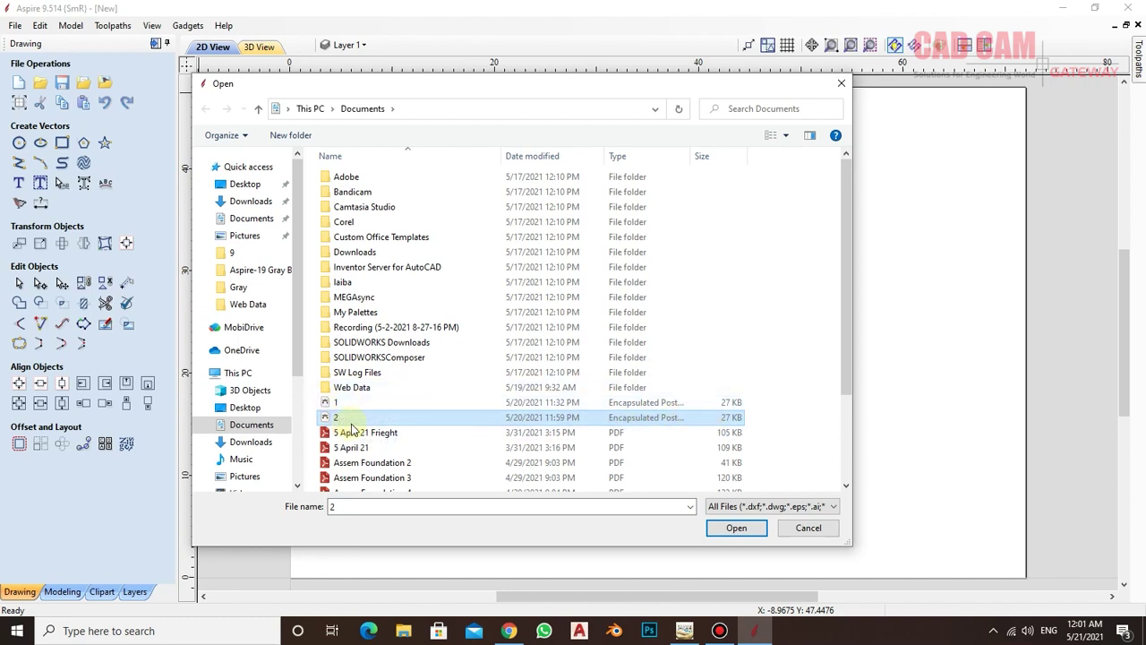
click(736, 528)
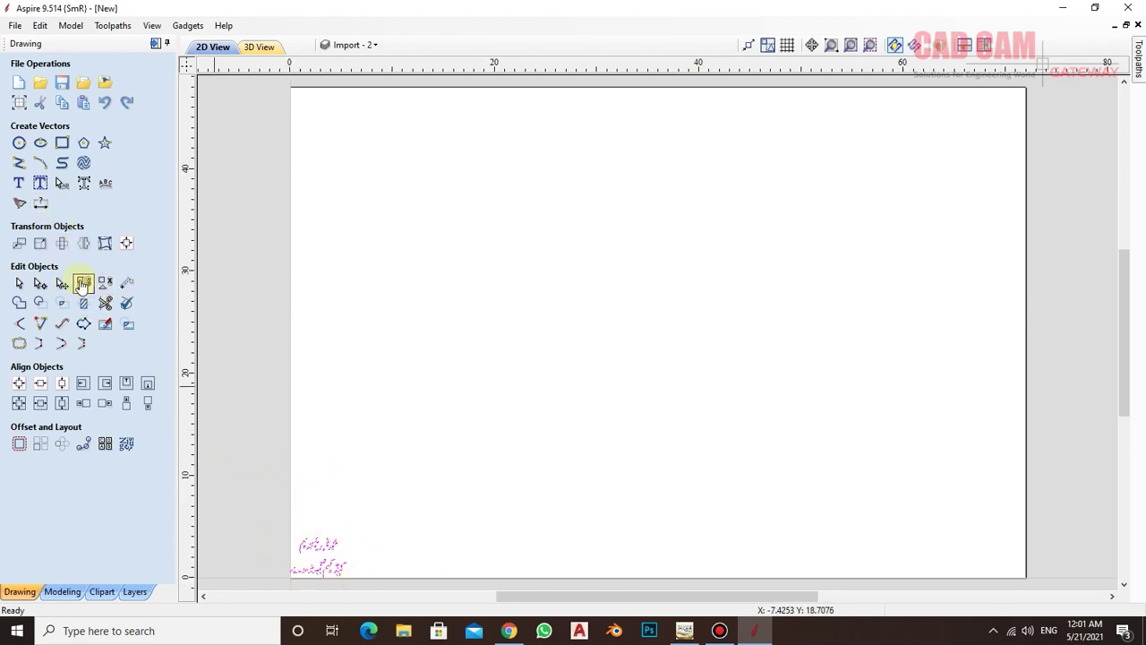
Scale the imported Urdu text up to span most of the sheet and centre it
click(355, 531)
drag(354, 531, 944, 169)
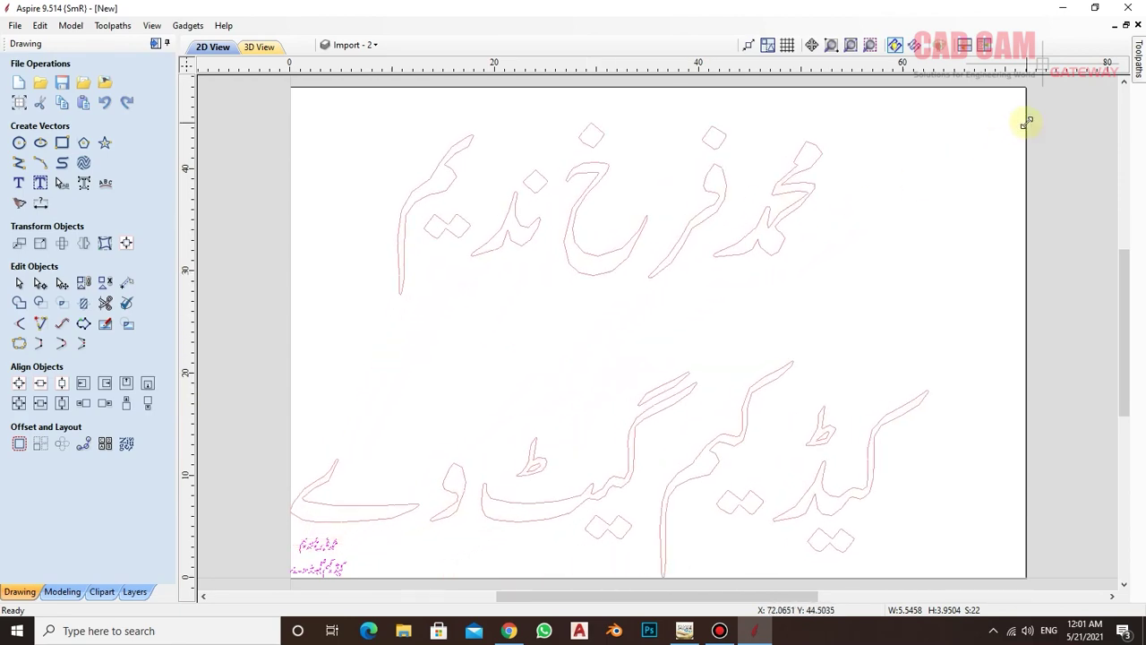
drag(944, 169, 1023, 120)
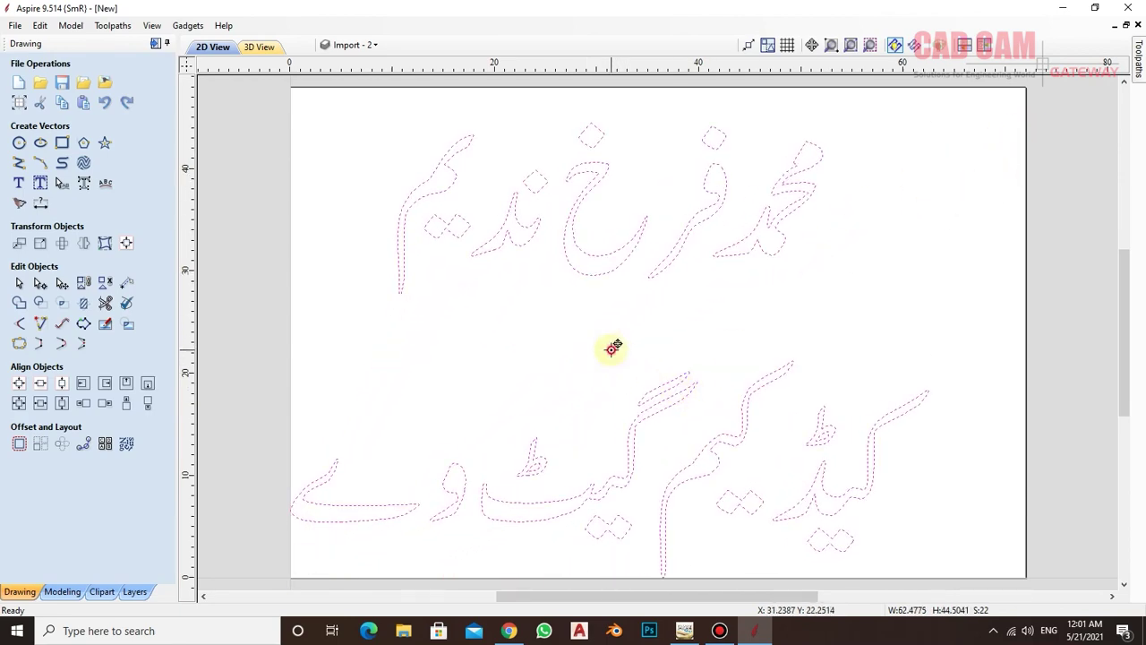
drag(609, 349, 662, 332)
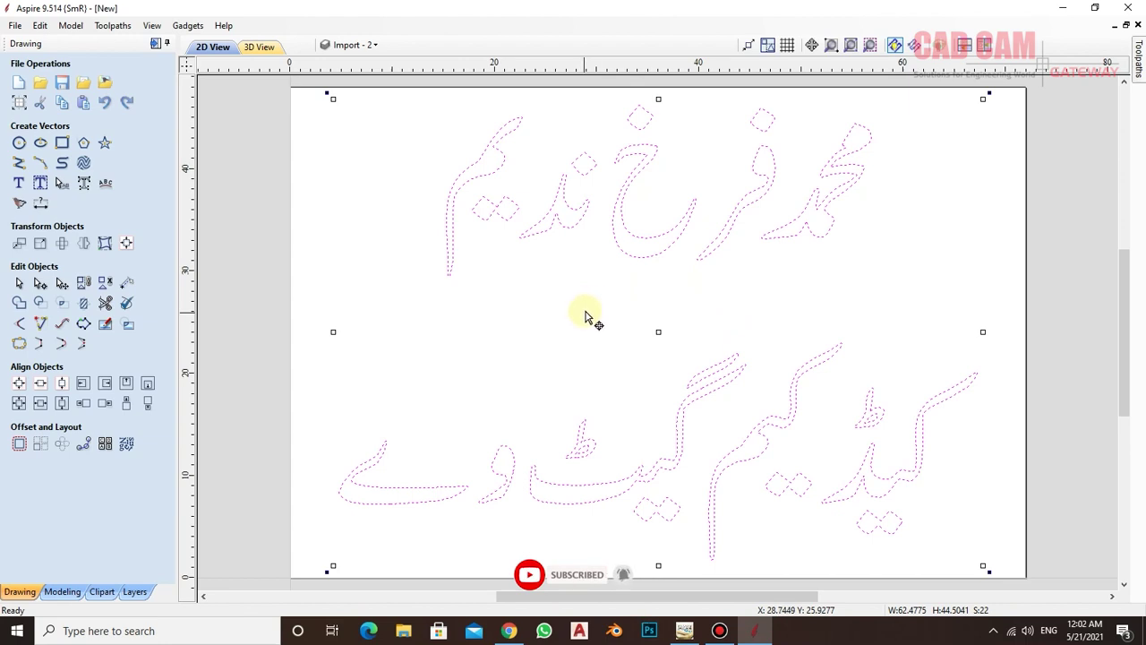
click(595, 308)
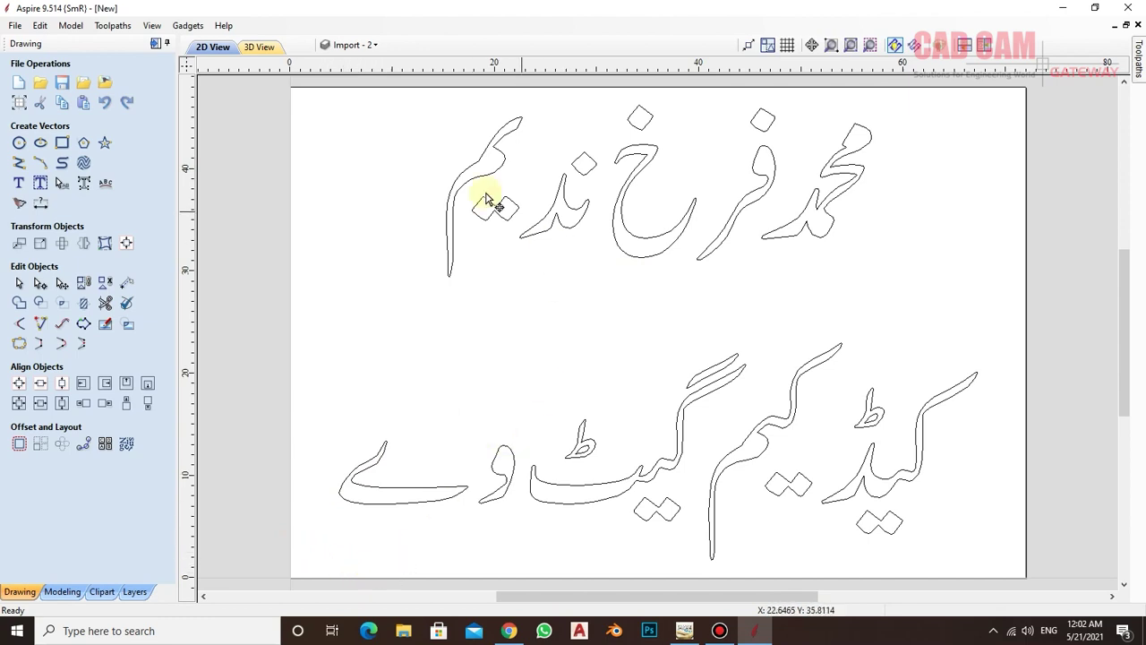
Select each Urdu line separately, shifting the top line down and the lower line up
click(646, 238)
click(643, 118)
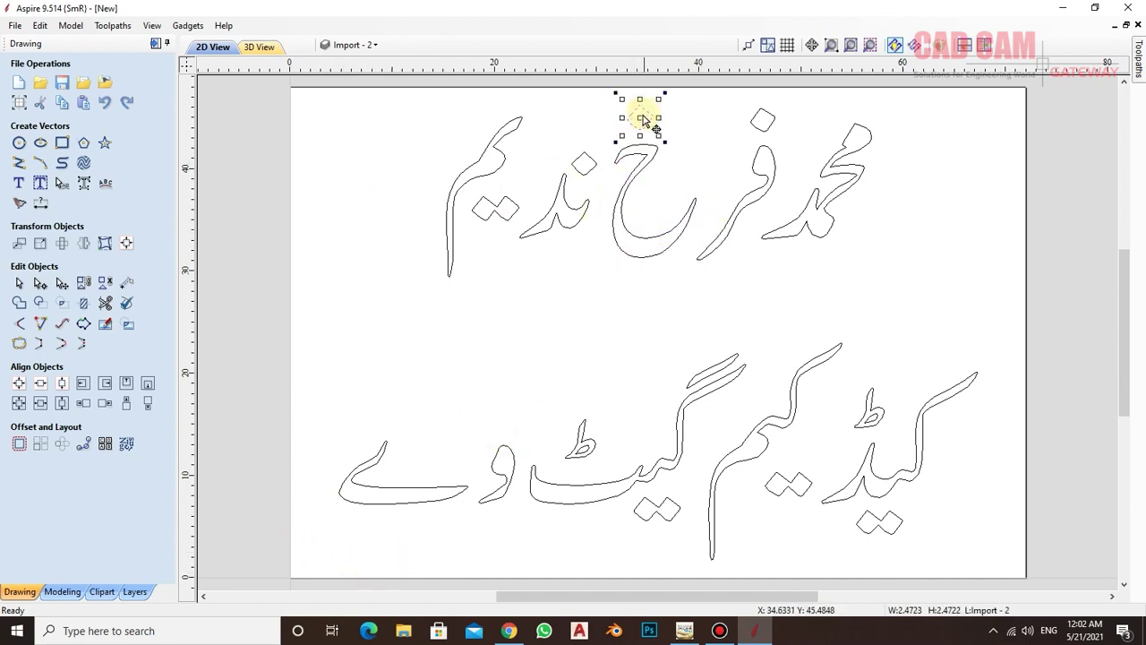
click(540, 292)
drag(398, 91, 906, 299)
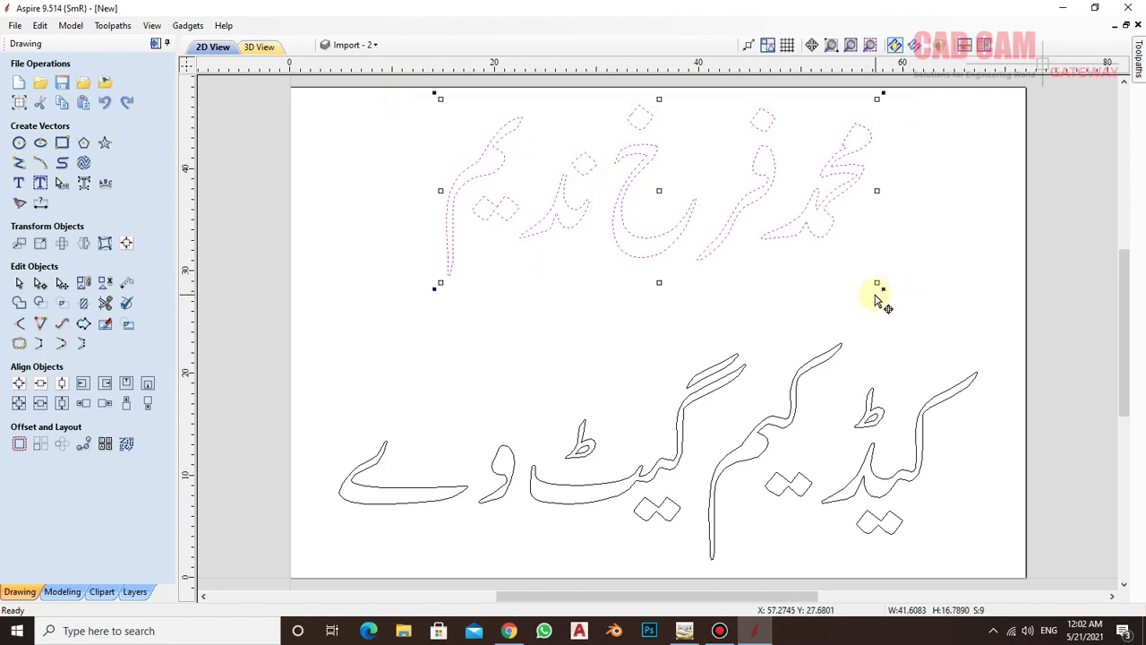
drag(660, 186, 658, 224)
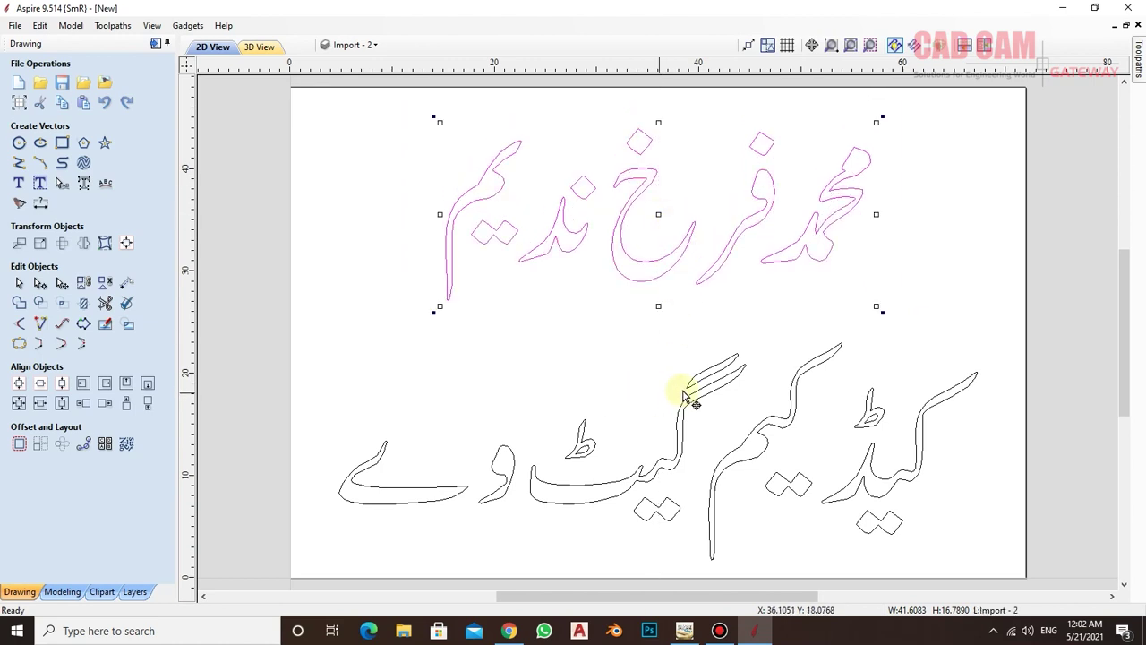
drag(291, 329, 1004, 570)
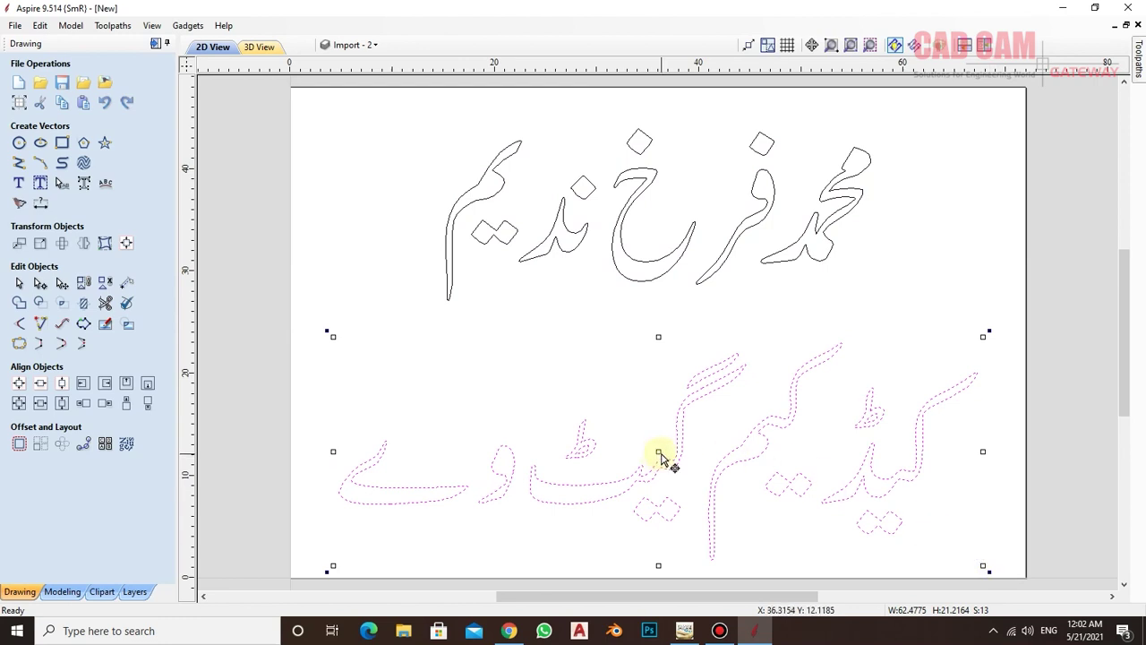
drag(660, 453, 660, 414)
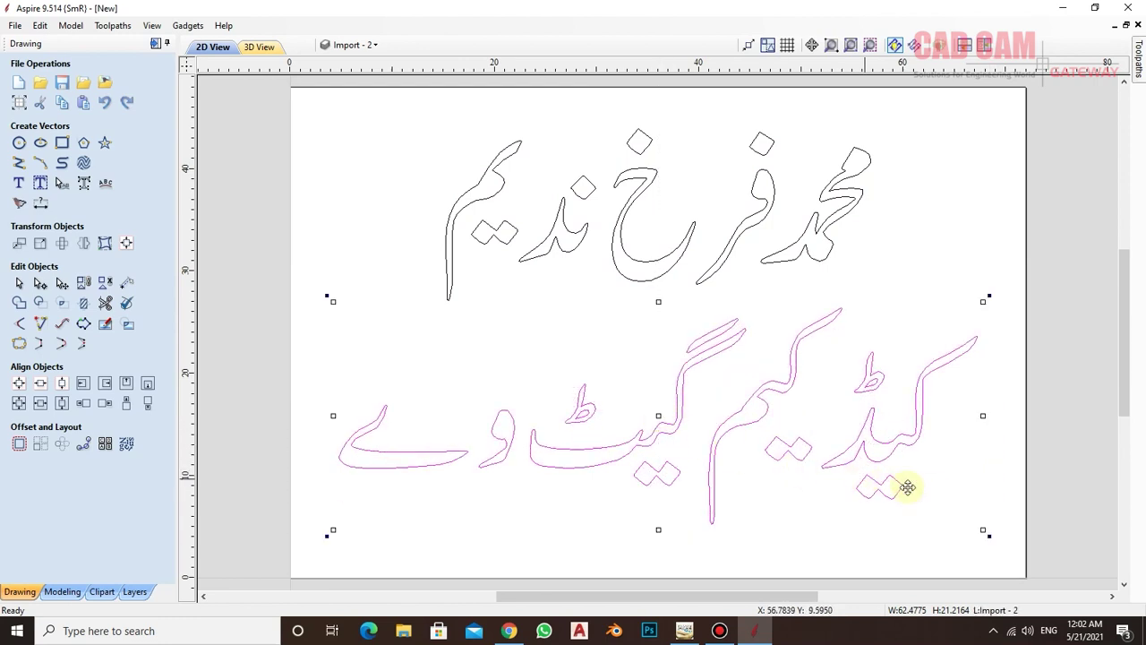
click(358, 164)
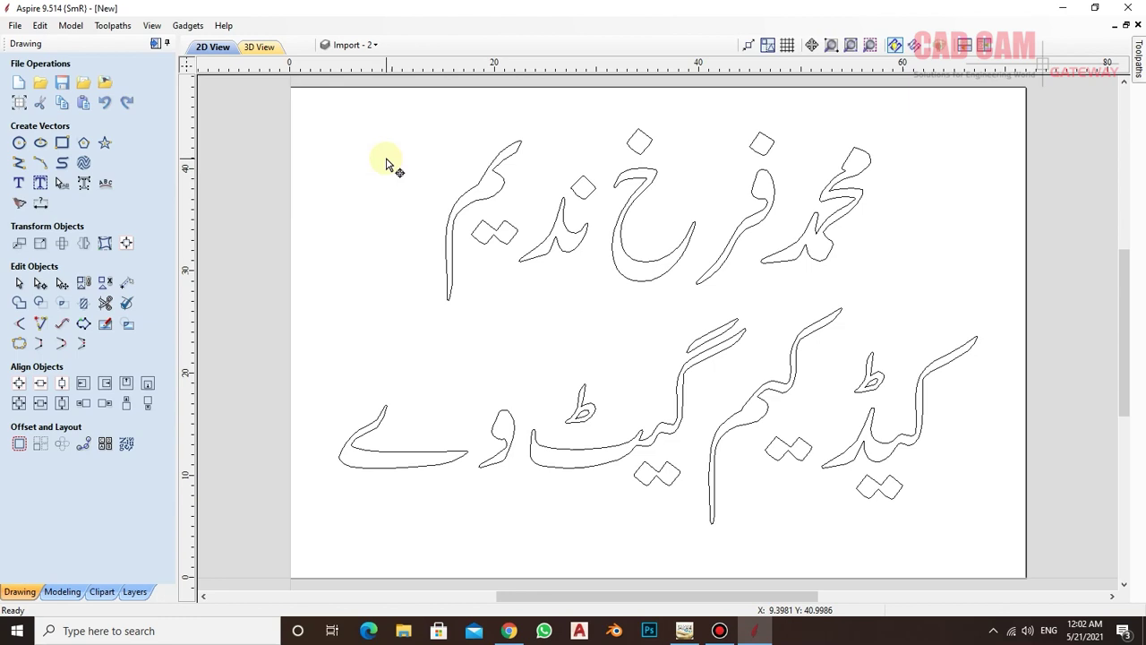
Delete an unwanted node from the hooked letter in the name with Node Editing
click(490, 197)
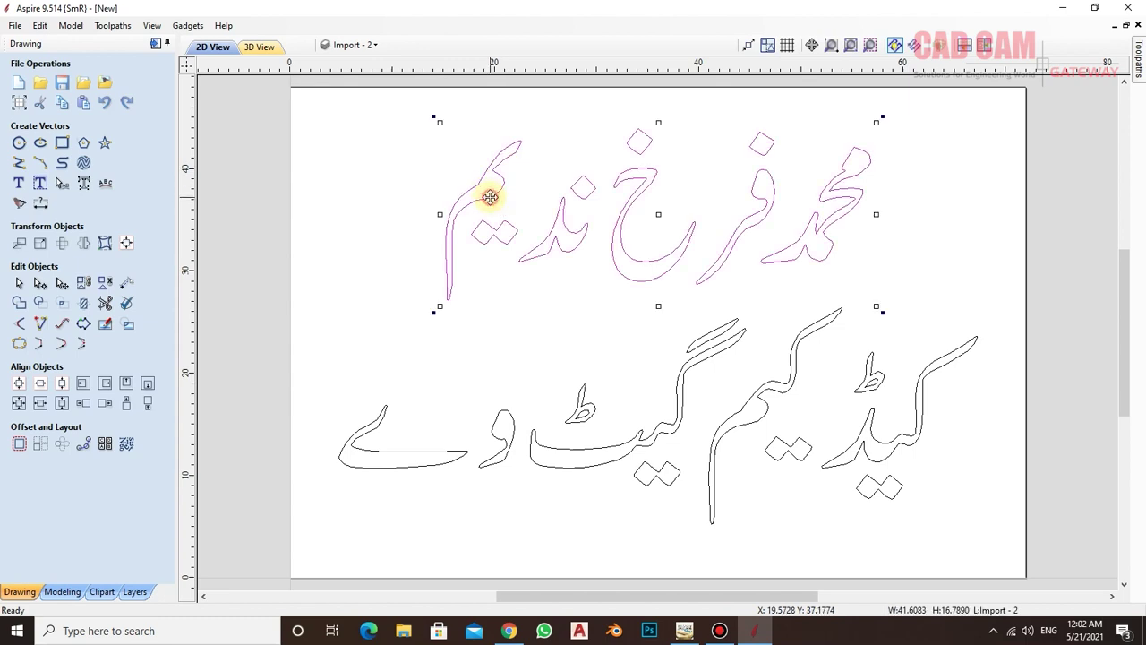
click(513, 284)
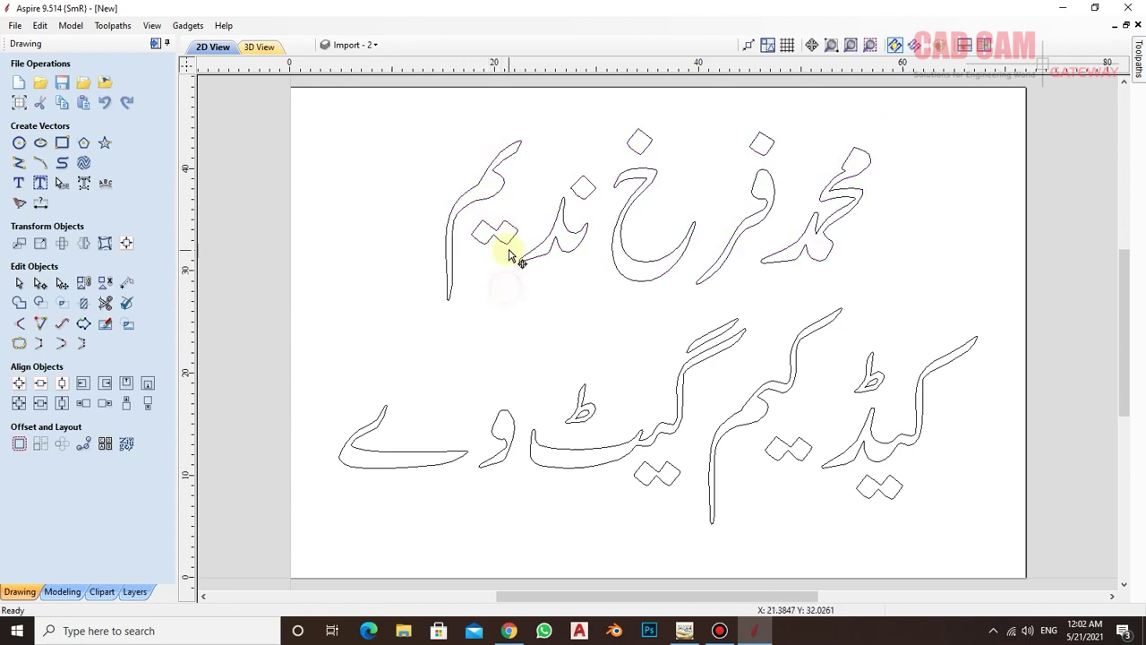
click(506, 249)
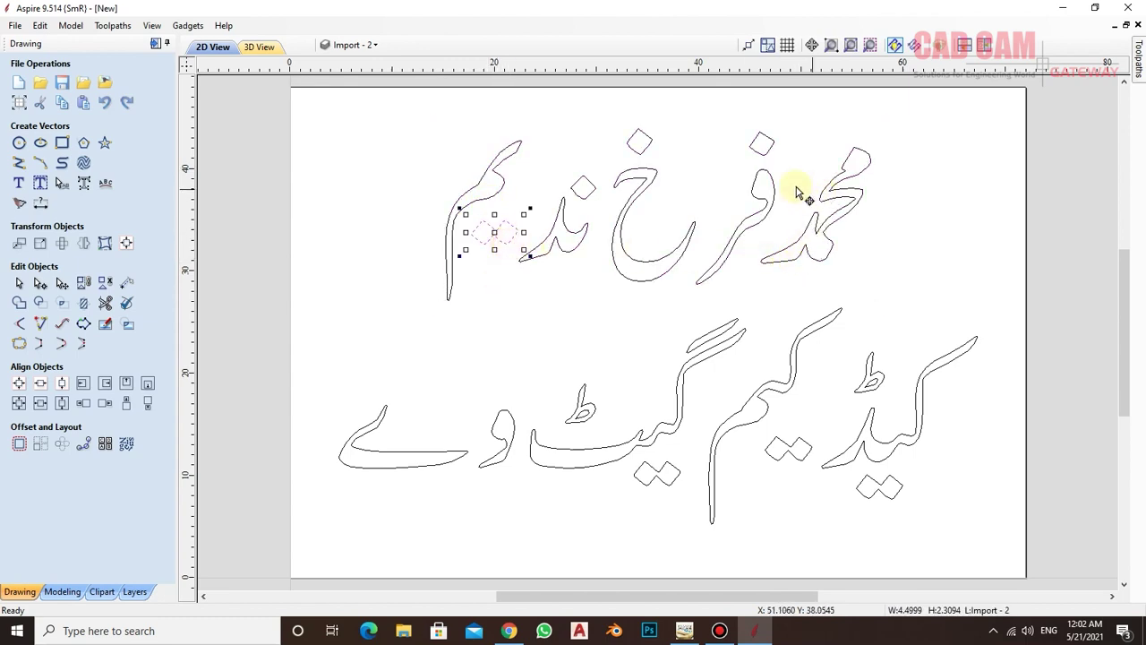
click(534, 297)
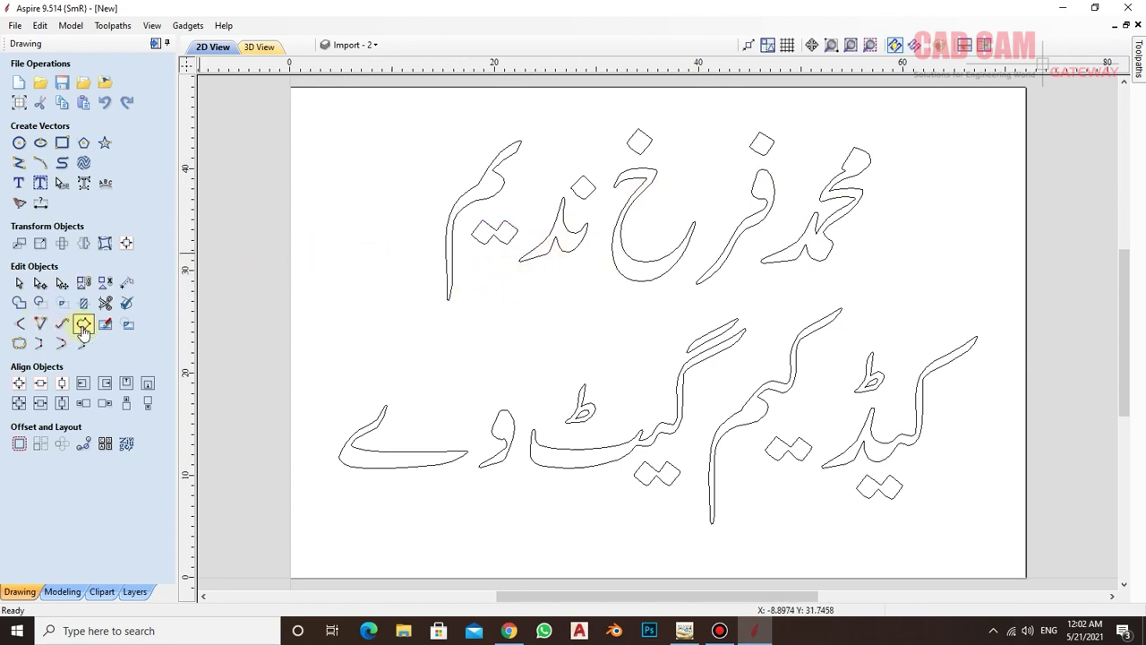
click(41, 287)
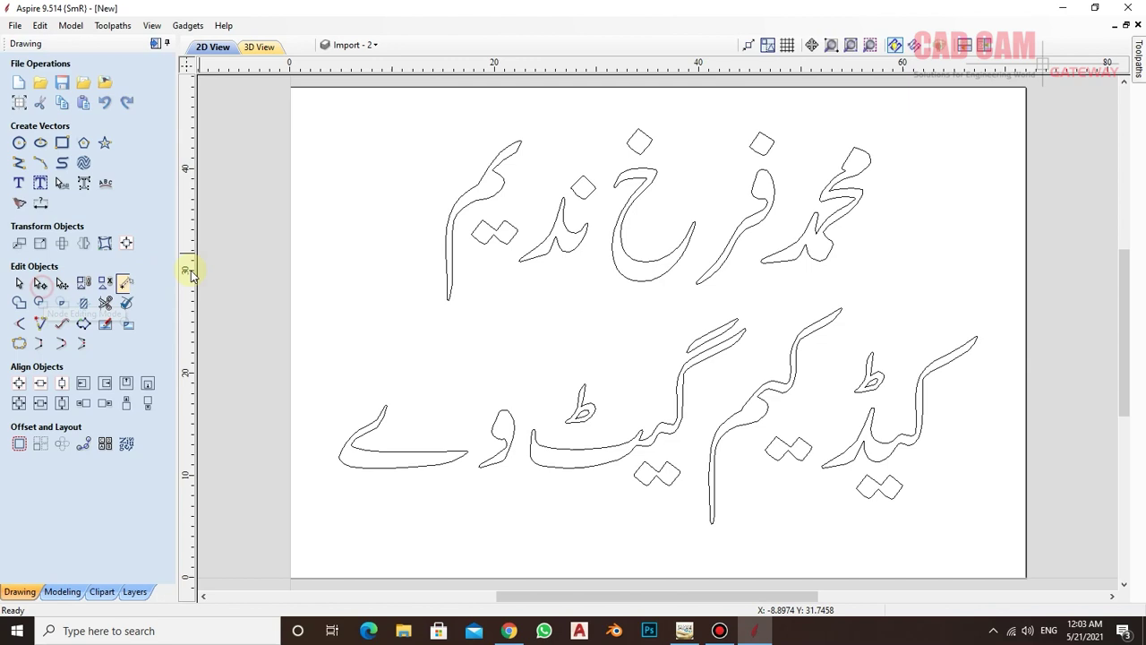
click(567, 252)
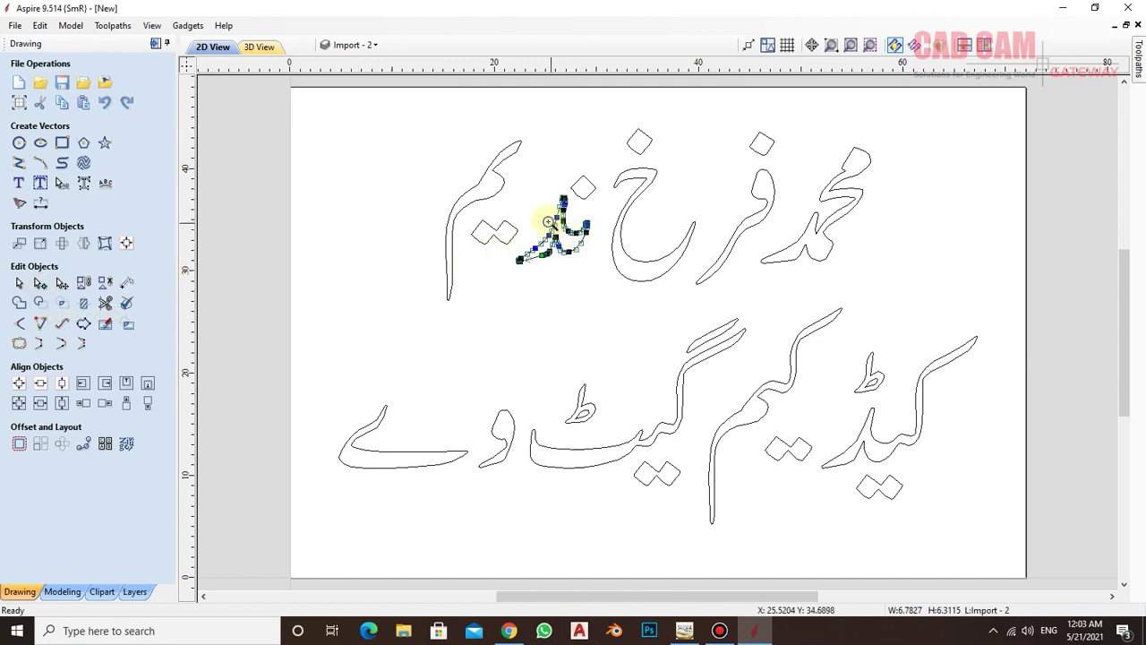
drag(499, 188, 598, 270)
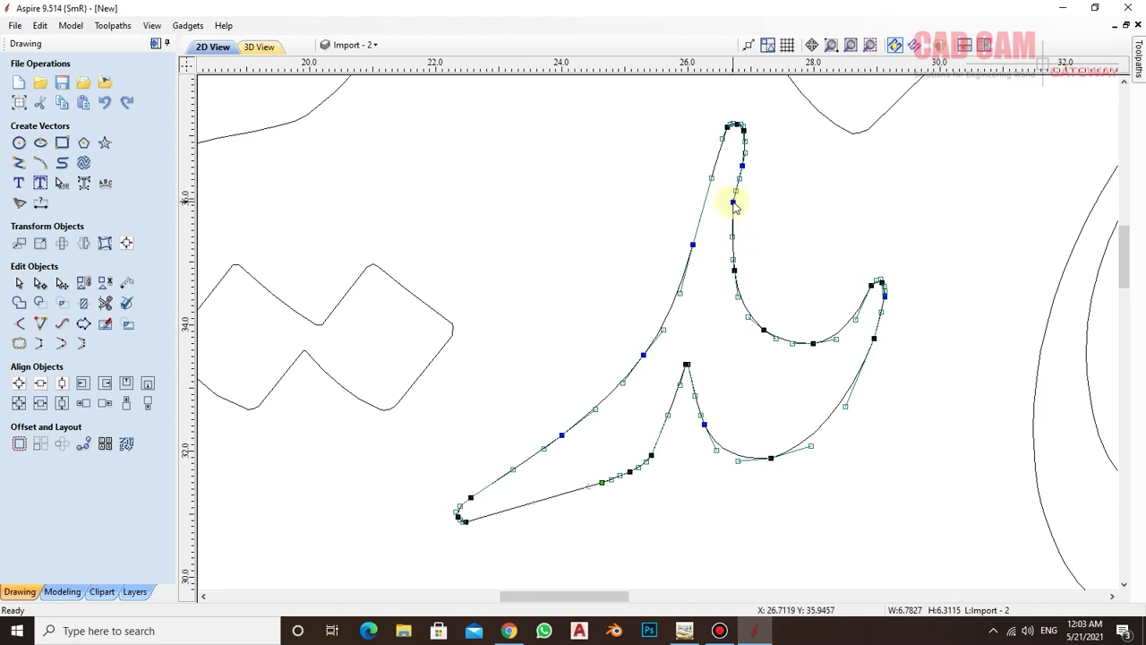
right_click(733, 203)
click(768, 216)
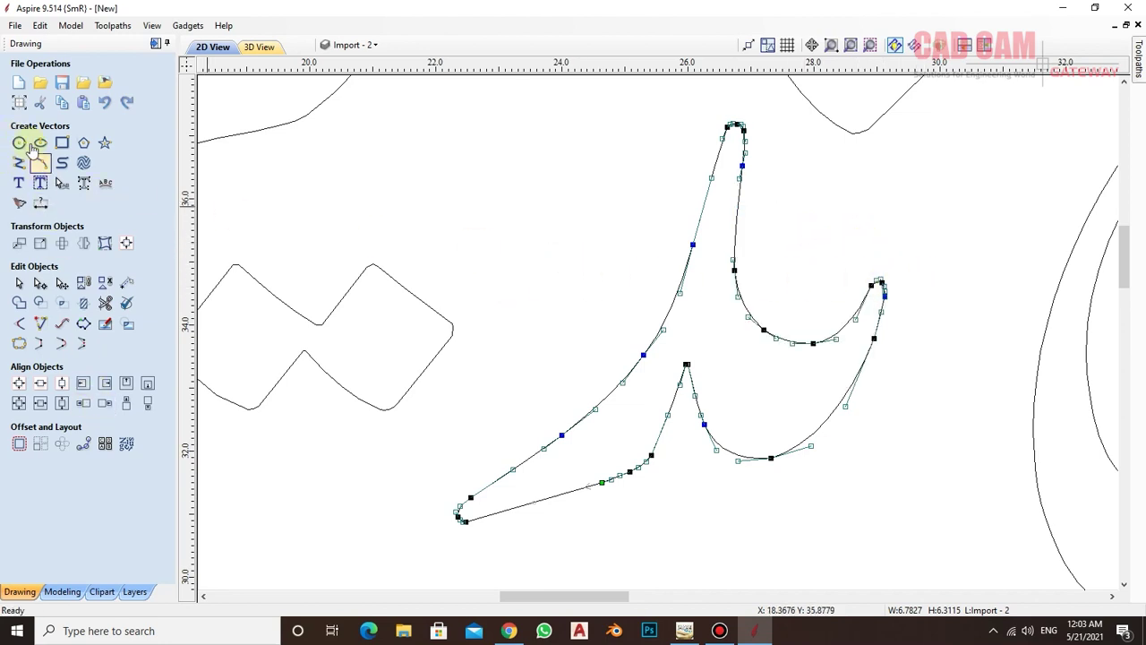
Inspect the zigzag dot shape's nodes up close, then zoom back out and exit node editing
click(235, 266)
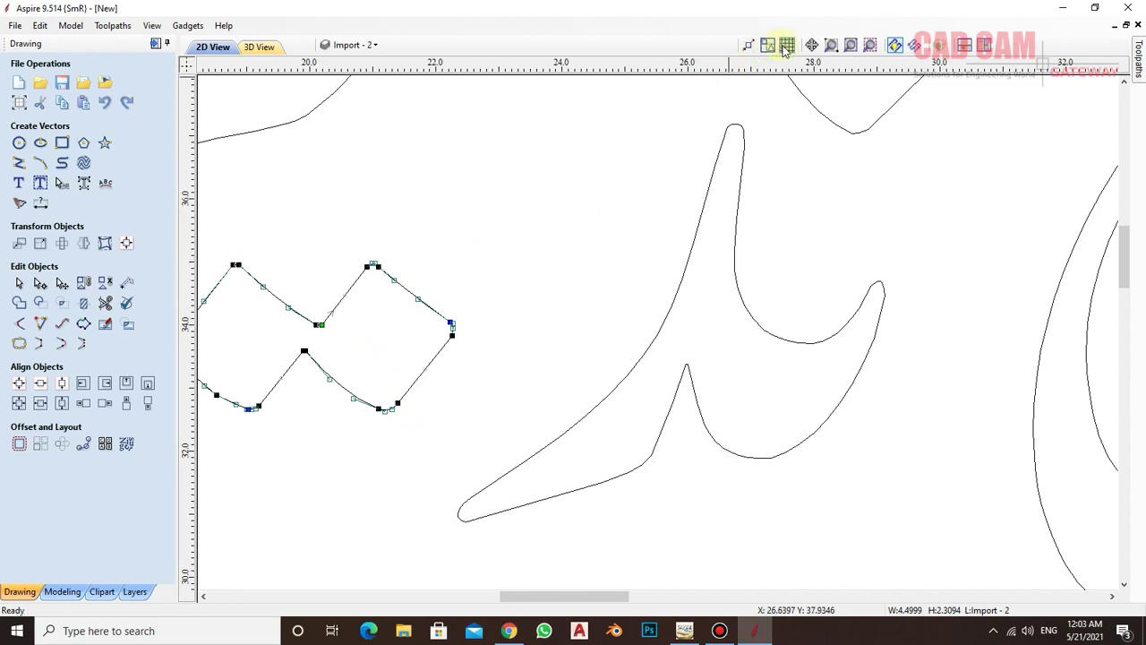
click(869, 45)
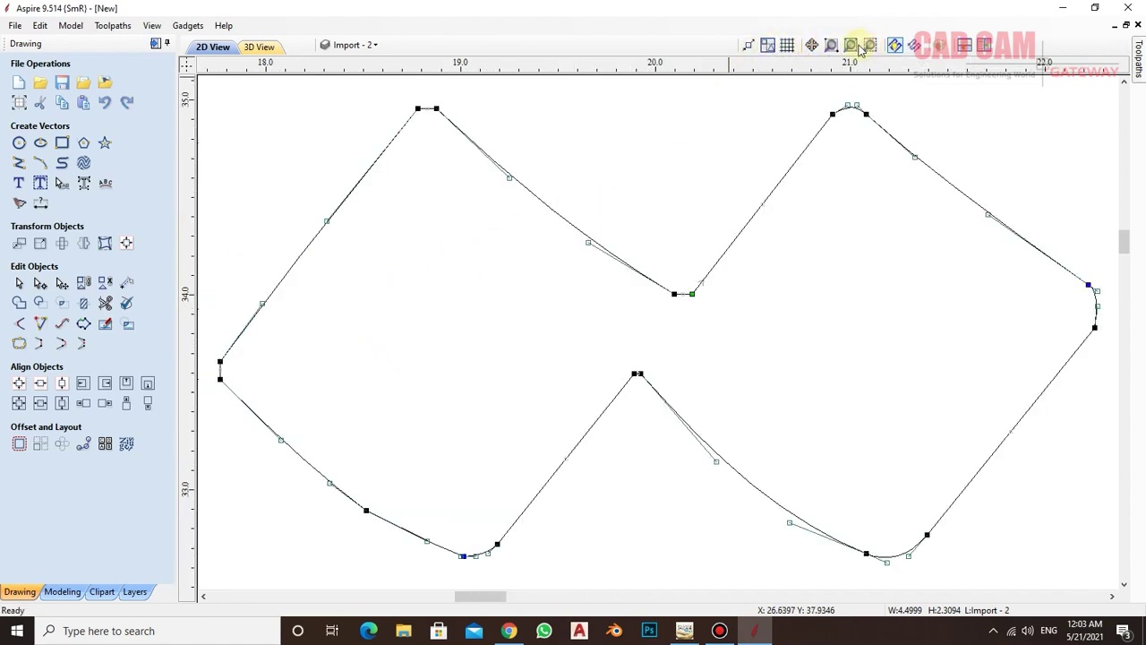
click(850, 45)
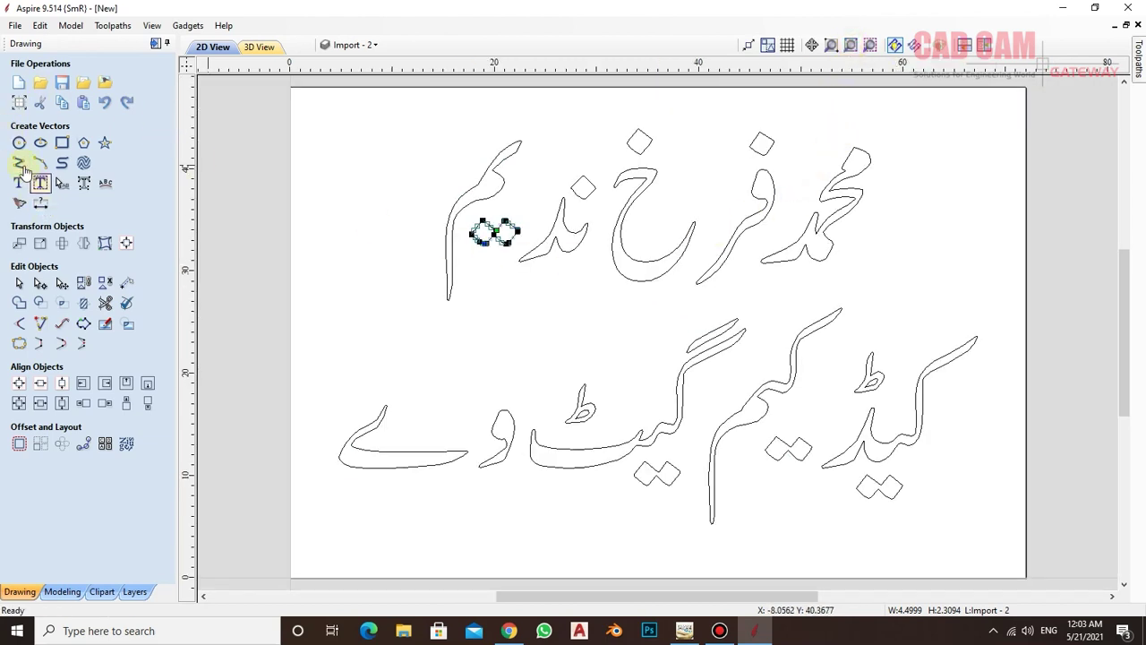
click(20, 284)
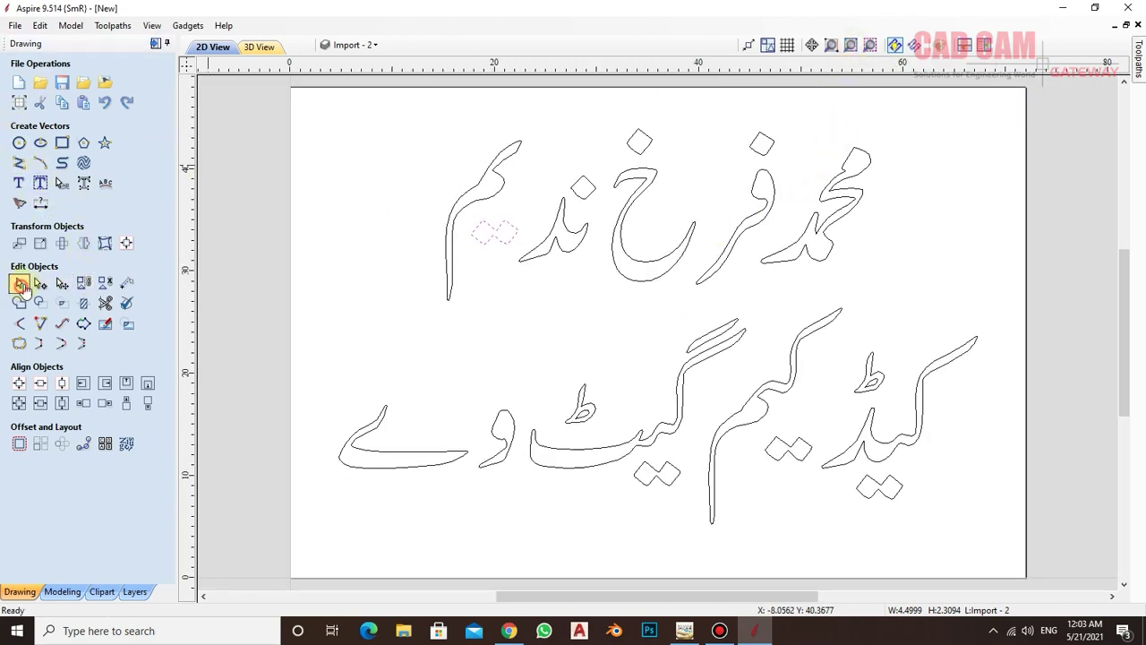
Box-select every outline of the top name line and bring up the Modeling tools
click(257, 201)
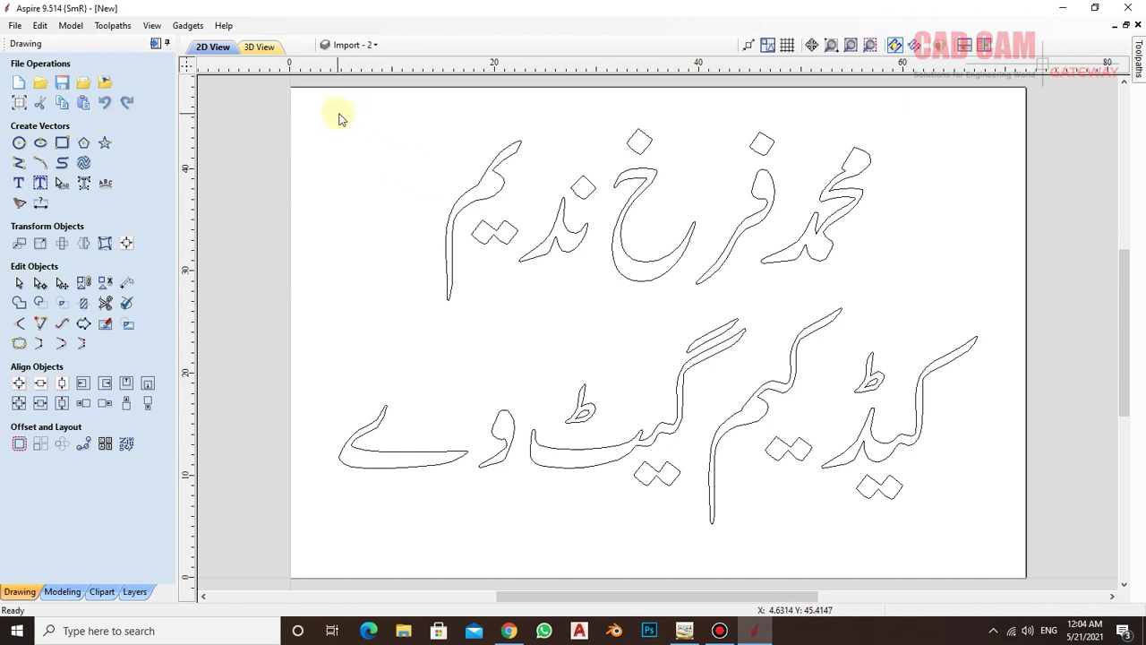
click(360, 103)
drag(404, 122, 929, 308)
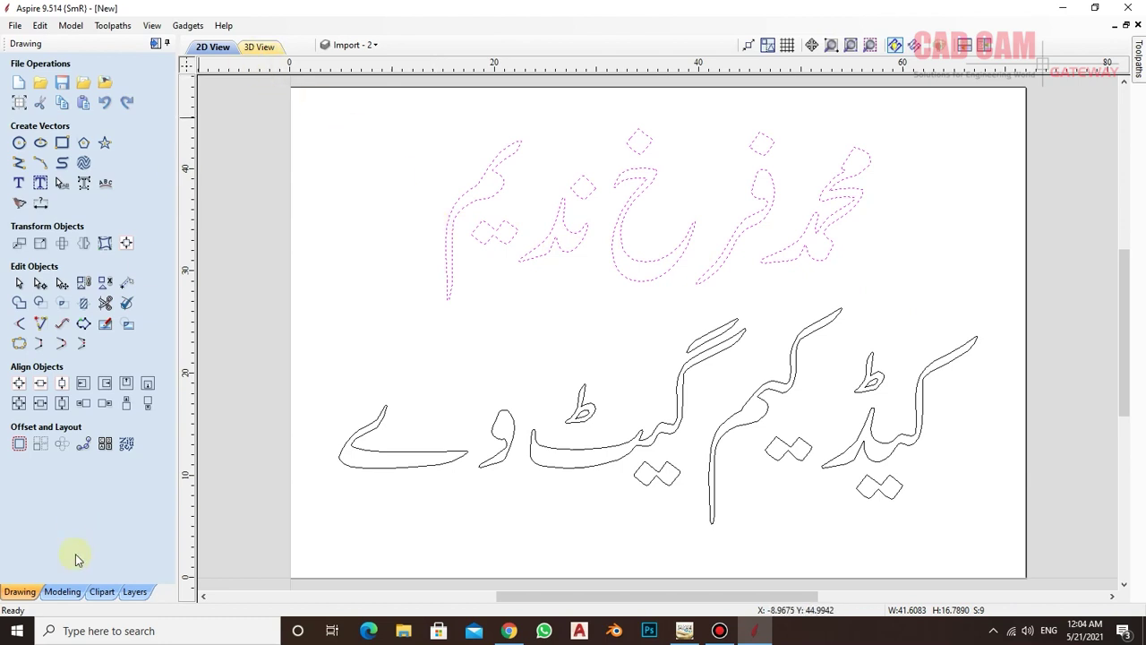
click(61, 591)
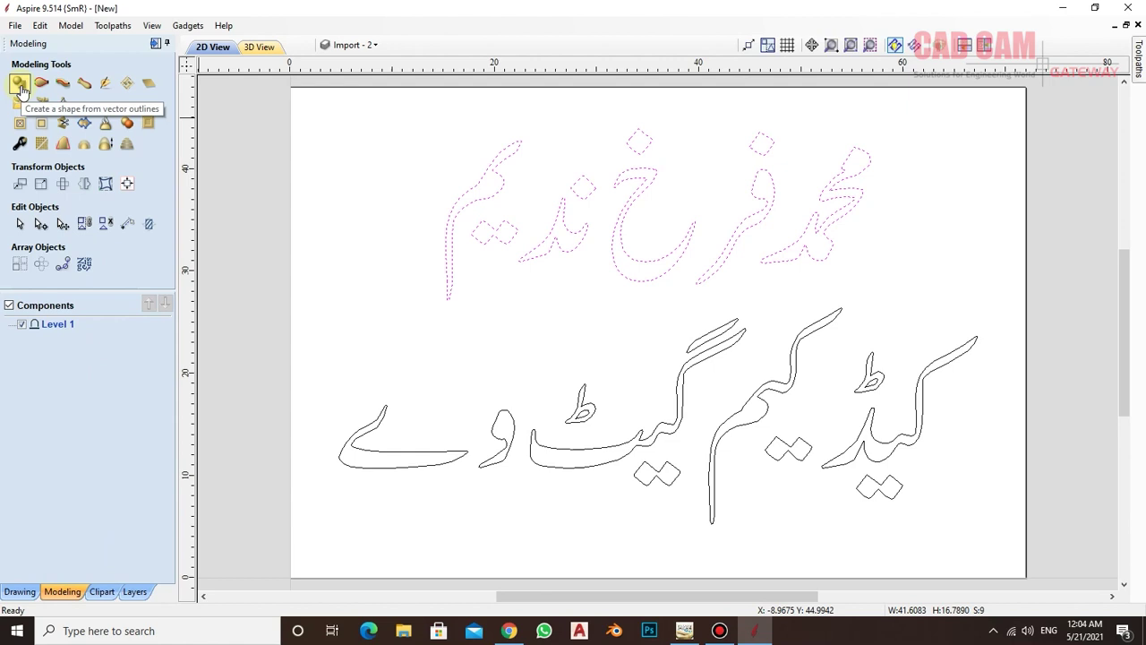
click(20, 84)
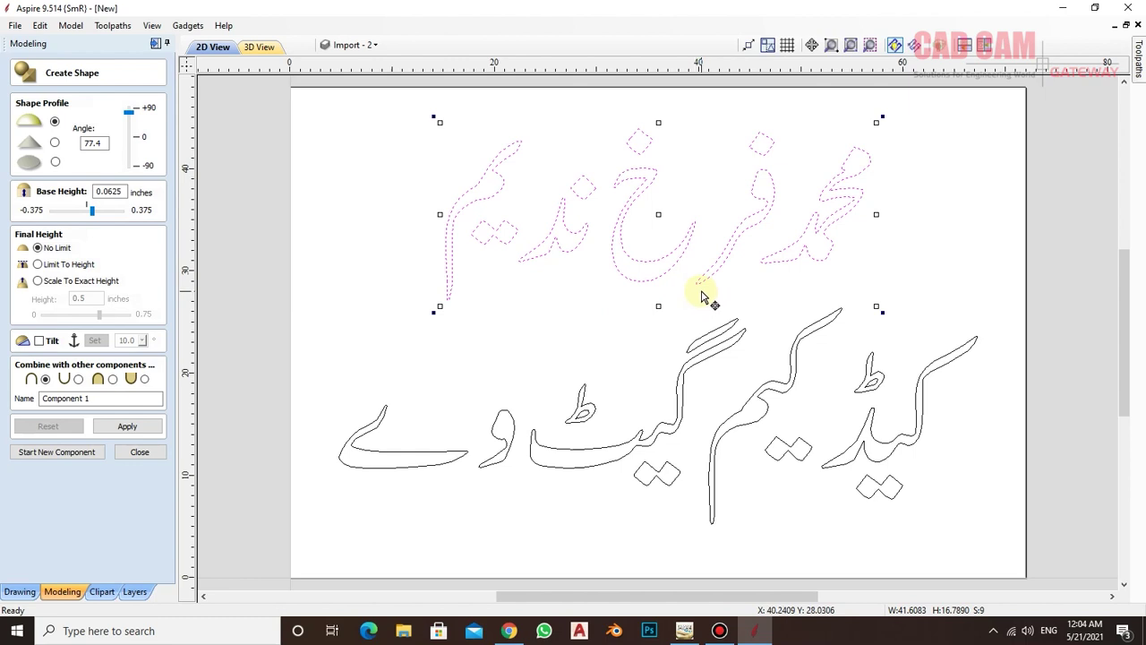
click(138, 451)
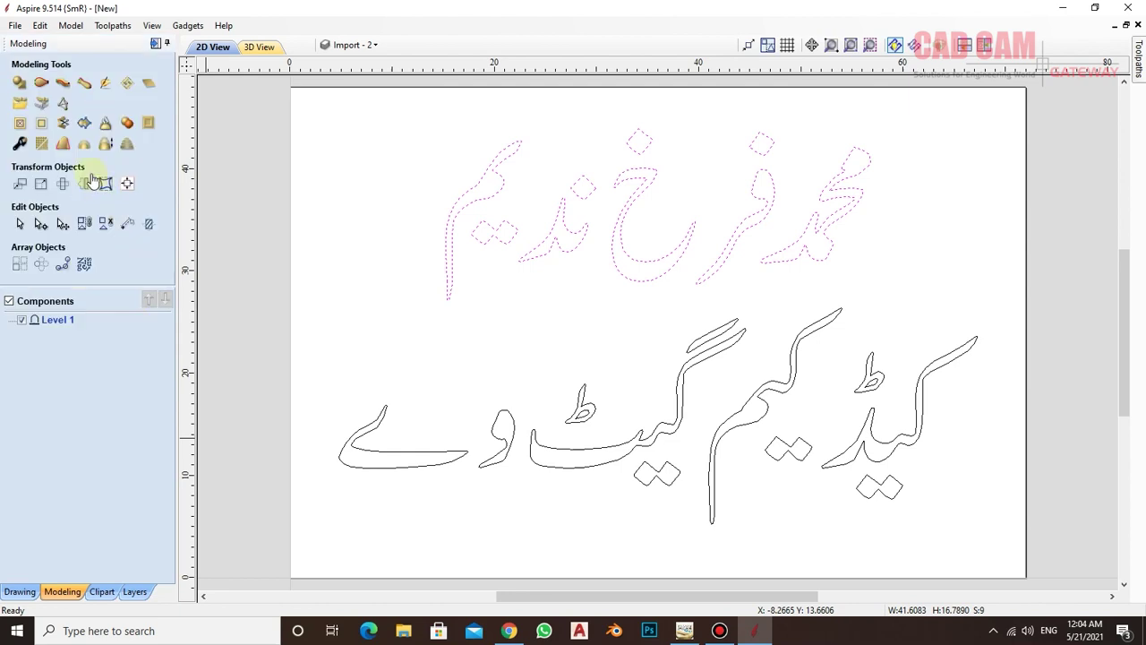
click(20, 592)
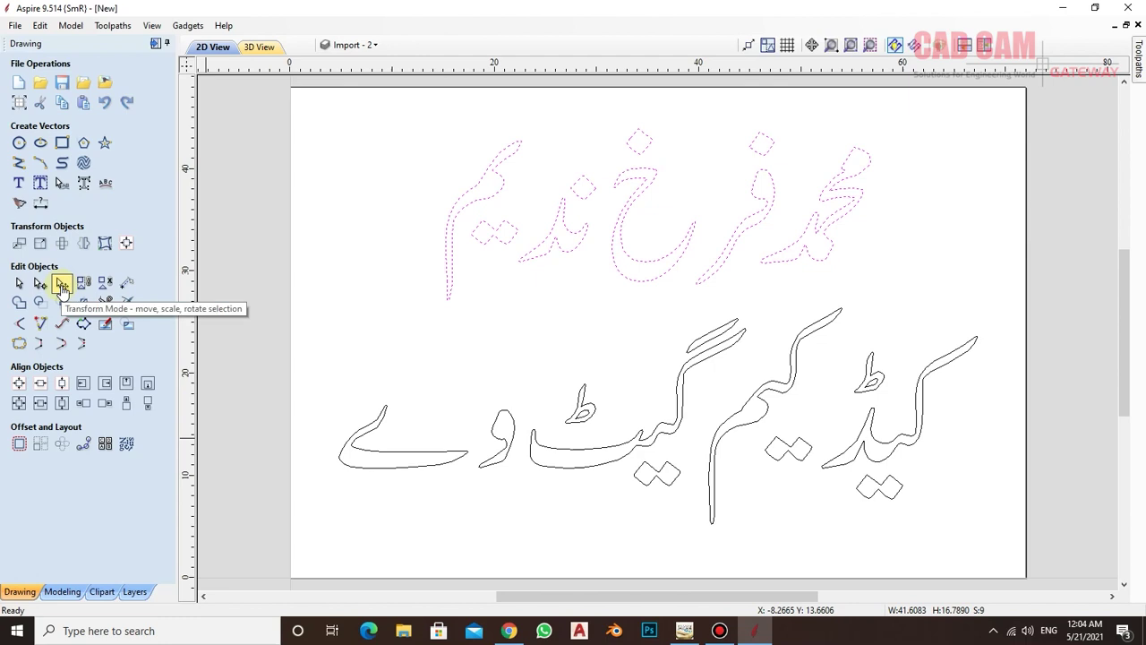
click(62, 284)
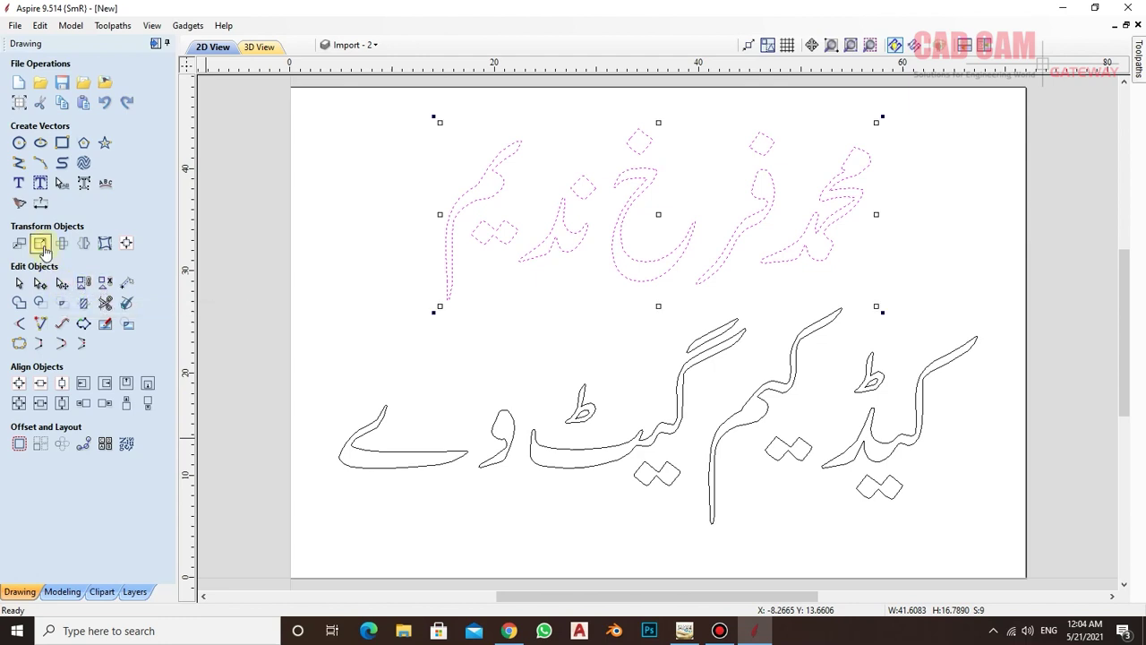
click(40, 243)
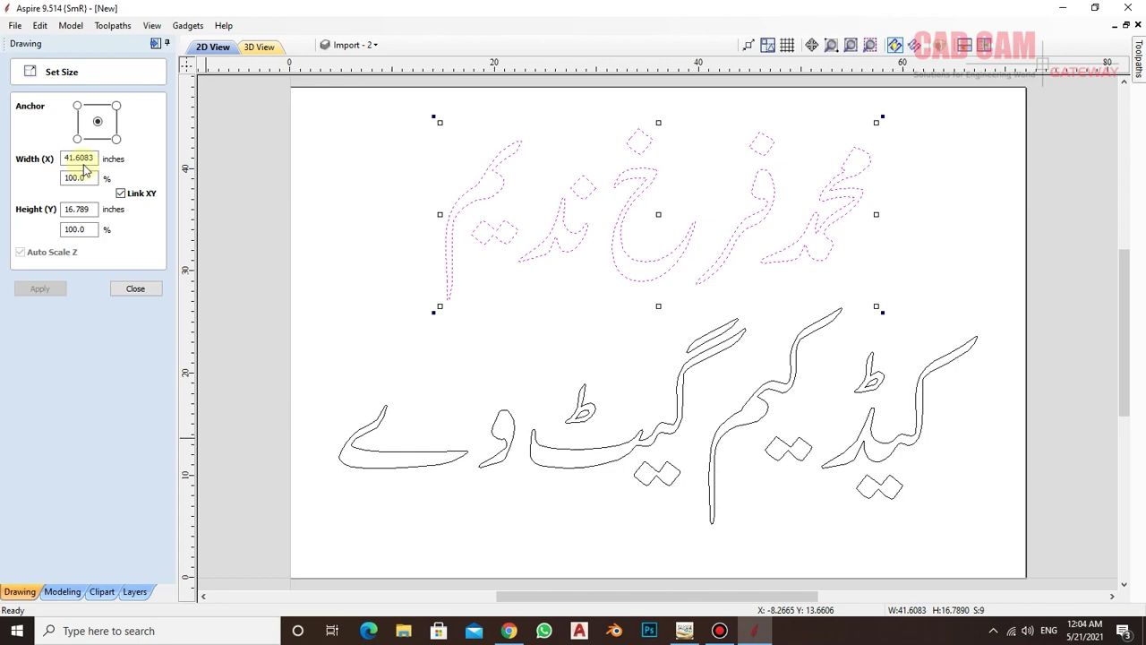
click(144, 290)
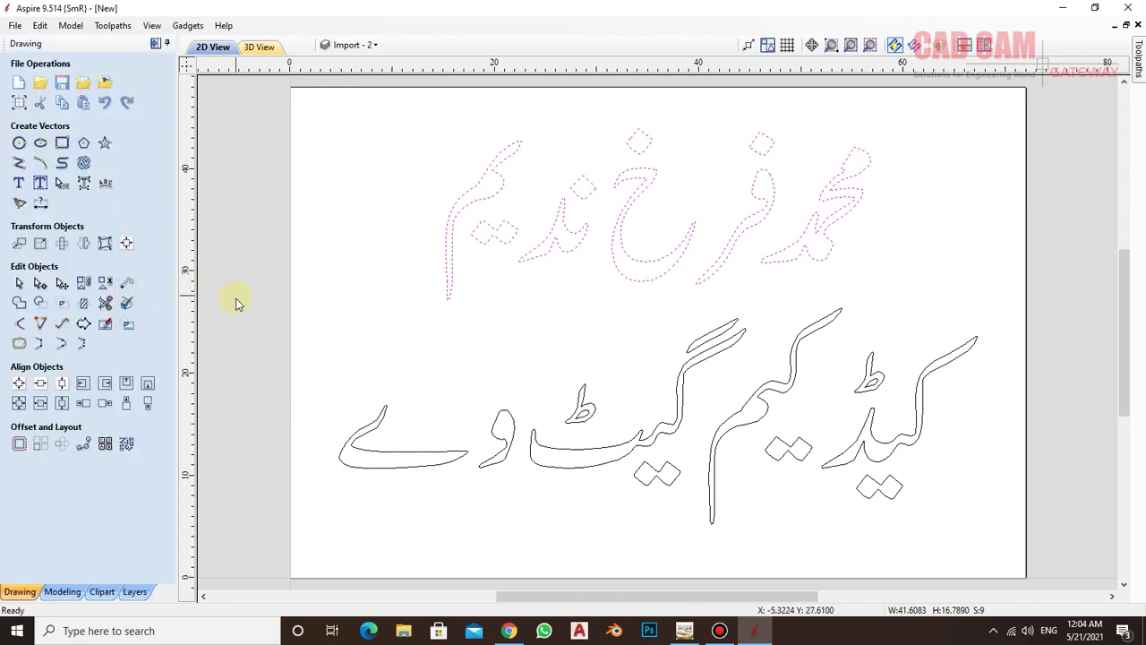
click(63, 591)
Create a rounded 3D shape from the name at a 45° angle and view it in 3D
click(19, 82)
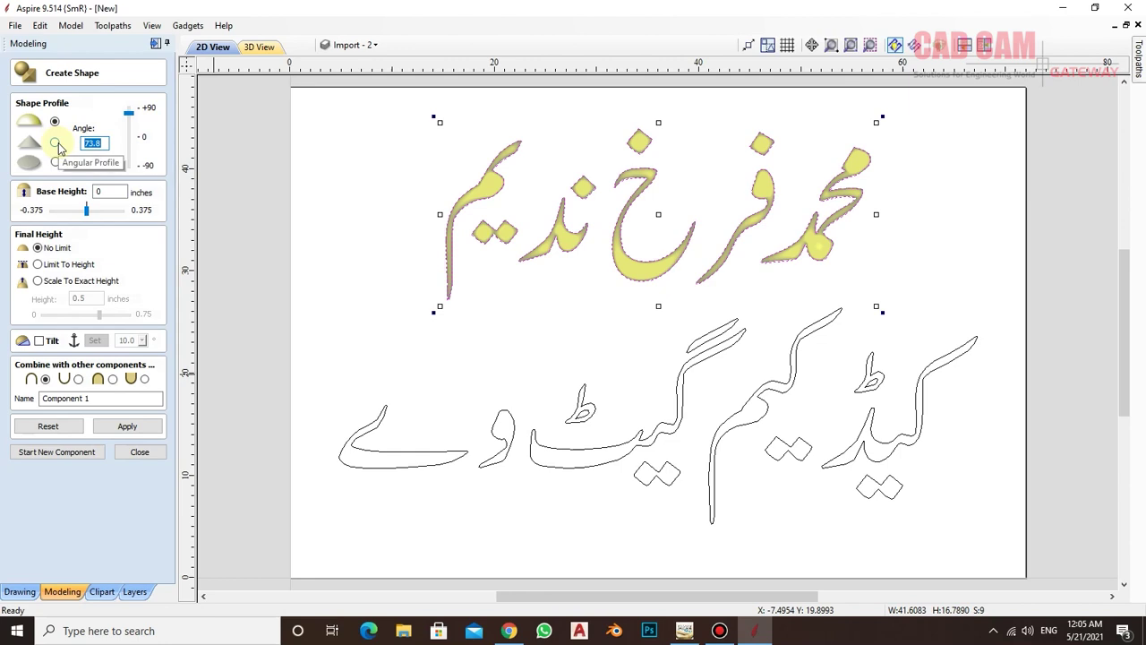
text(45)
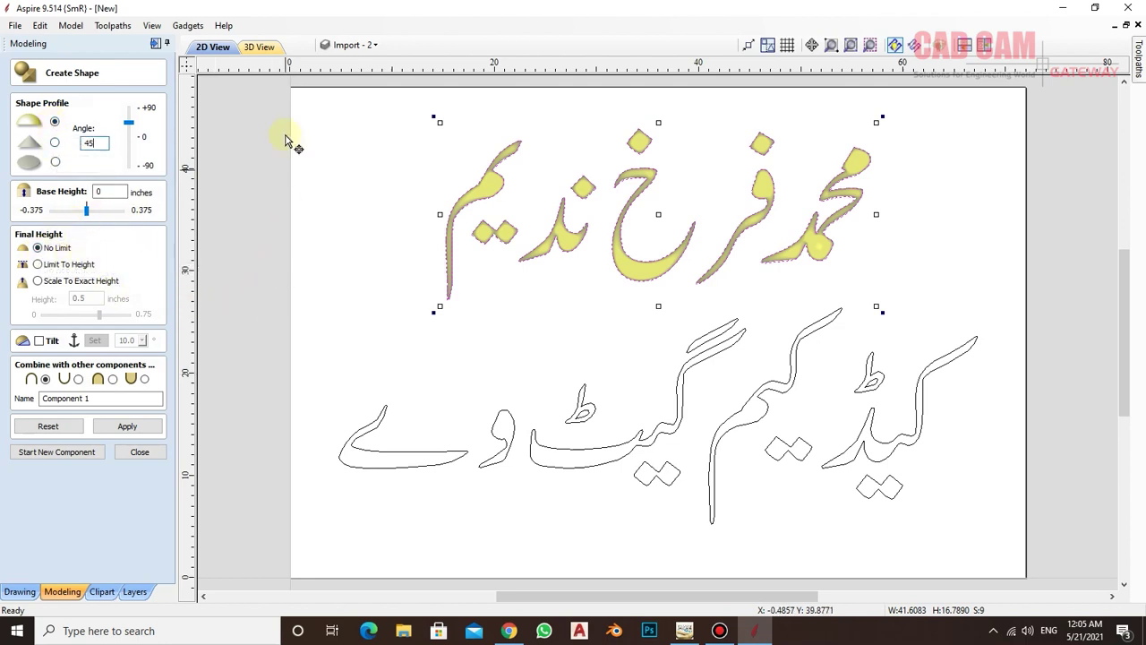
click(258, 47)
mouse_move(719, 297)
mouse_down()
mouse_move(729, 95)
mouse_move(730, 132)
mouse_move(605, 259)
mouse_up()
Set the name letters' base height to 0.25 inches and apply it
scroll(605, 260, up, 2)
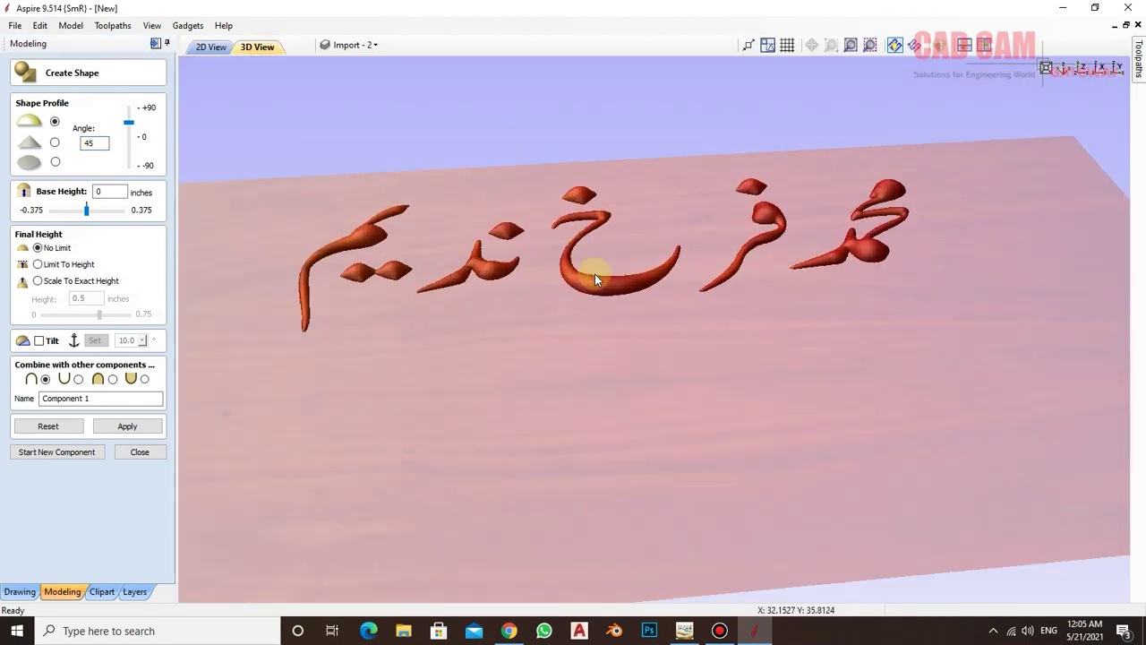
scroll(595, 274, up, 2)
mouse_move(627, 299)
mouse_down()
mouse_move(709, 226)
mouse_move(653, 248)
mouse_move(653, 291)
mouse_move(553, 277)
mouse_move(514, 255)
mouse_up()
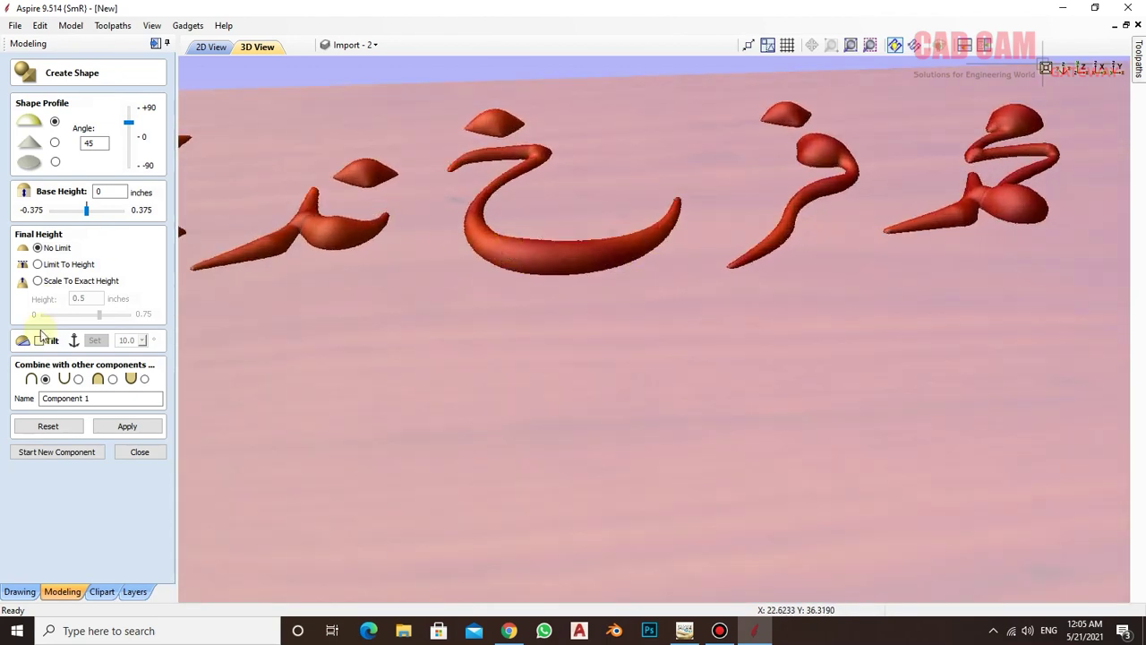
click(99, 191)
key(BackSpace)
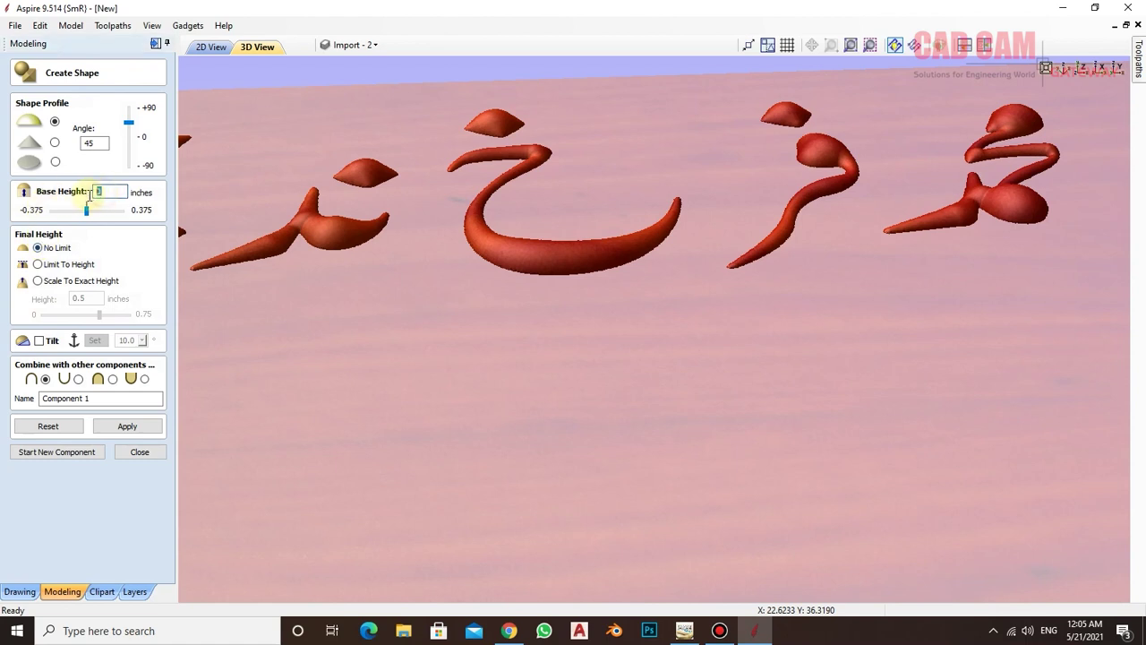
text(.25)
click(127, 426)
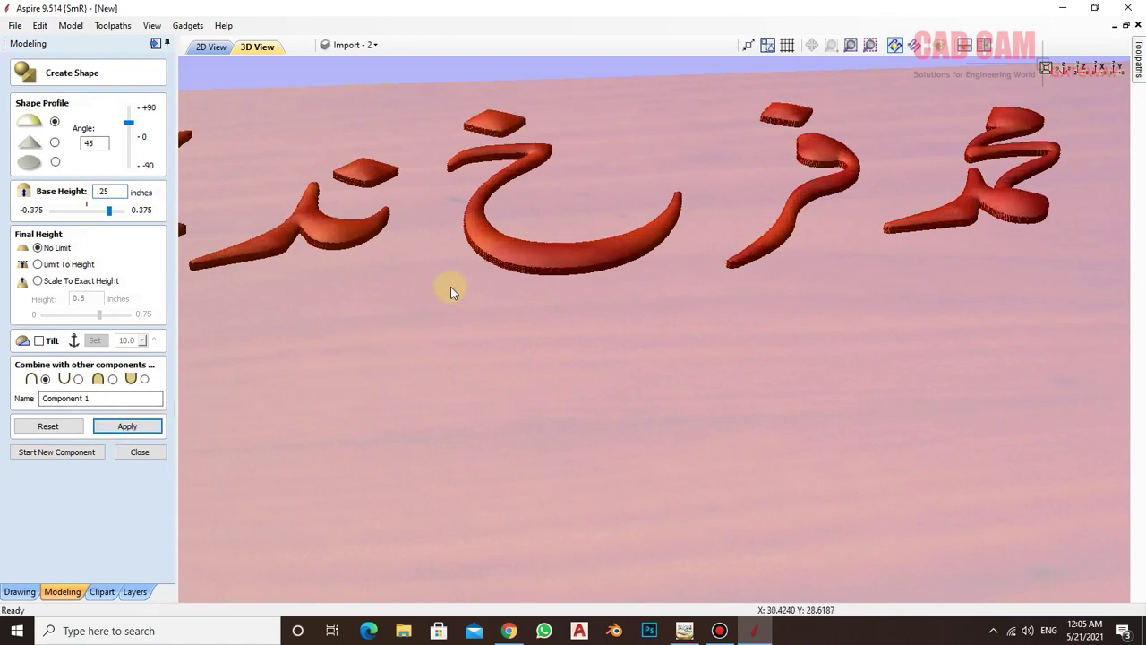
Switch the letters to a pointed Angular profile, trying angles down to 10.8°
mouse_move(451, 291)
mouse_down()
mouse_move(428, 347)
mouse_move(434, 311)
mouse_move(392, 251)
mouse_move(368, 255)
mouse_move(385, 289)
mouse_move(661, 280)
mouse_up()
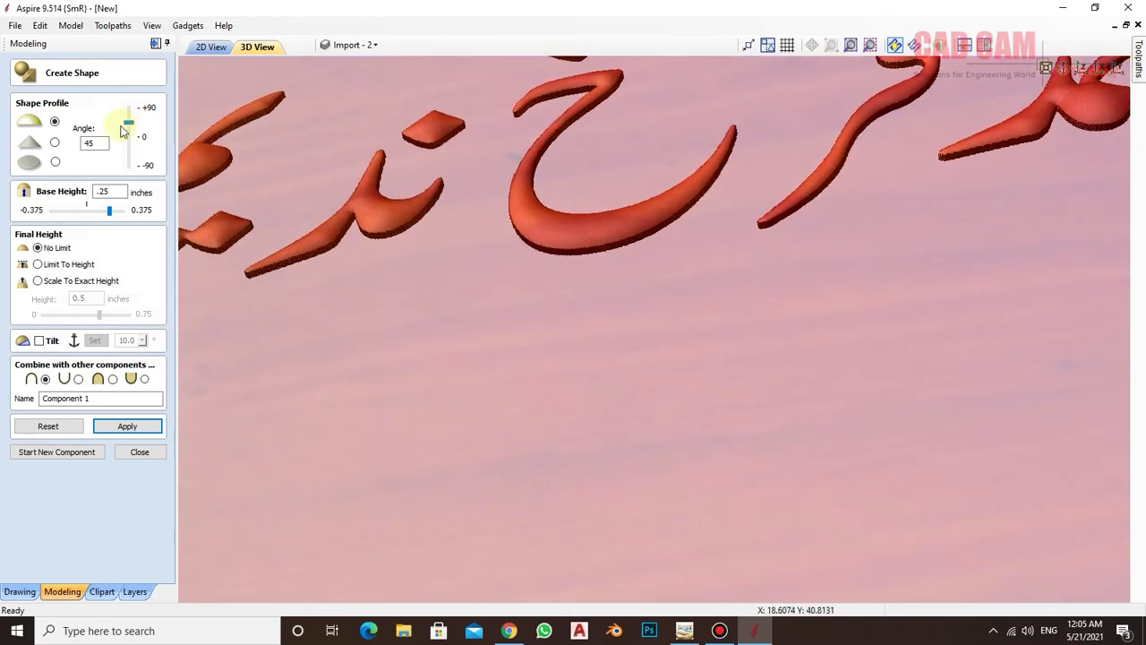
click(130, 127)
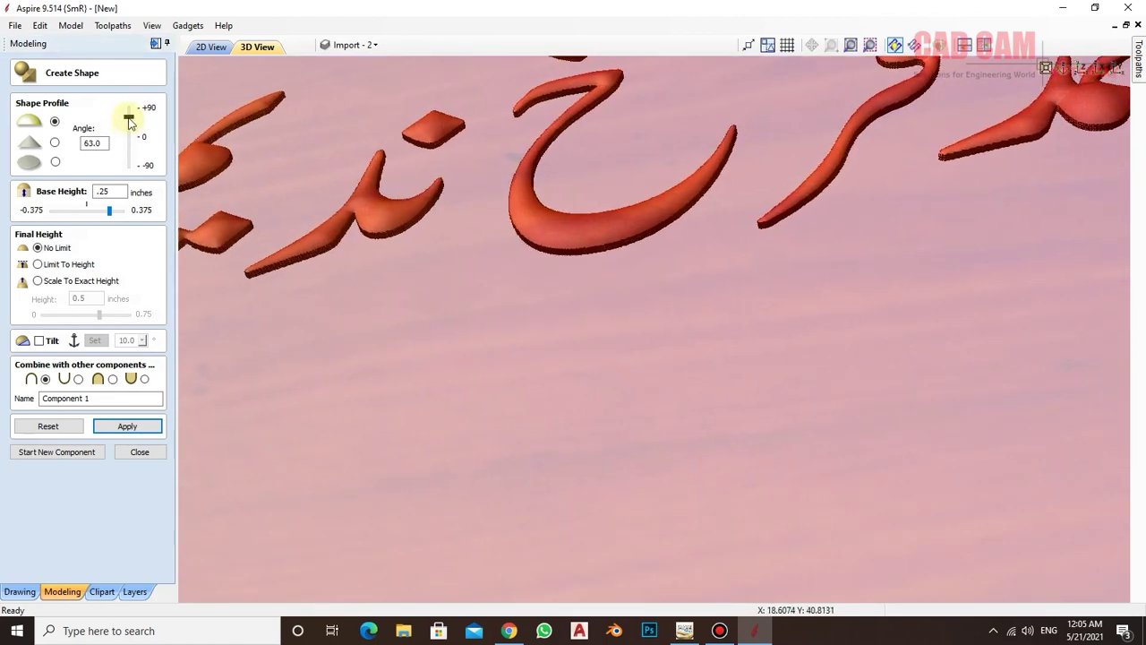
drag(128, 120, 129, 119)
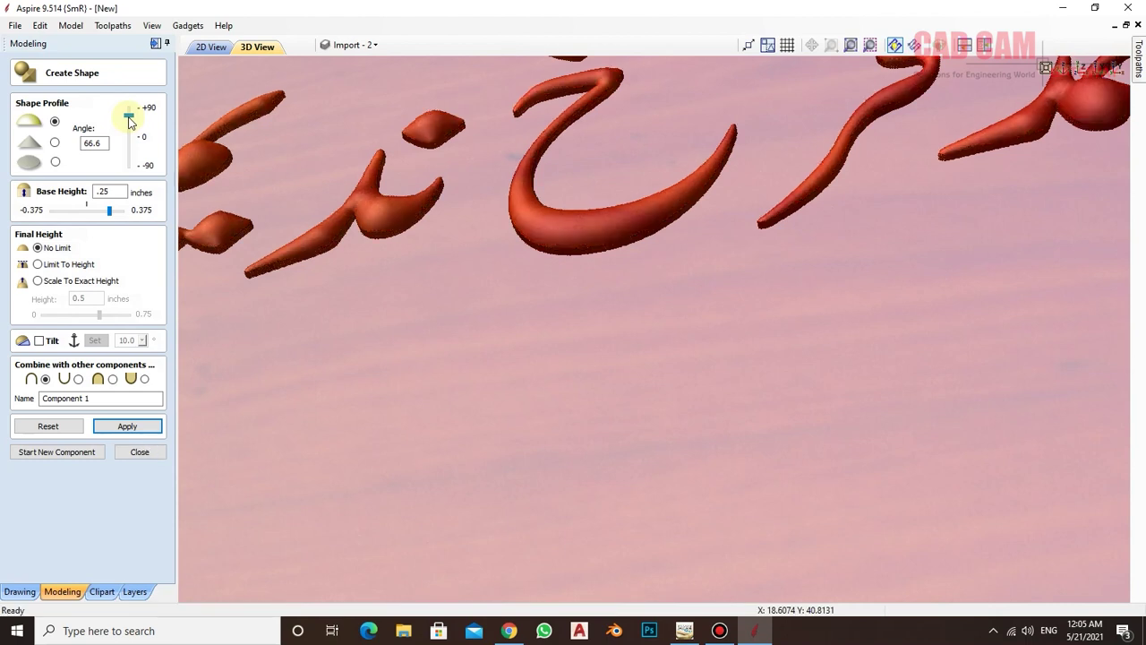
click(54, 143)
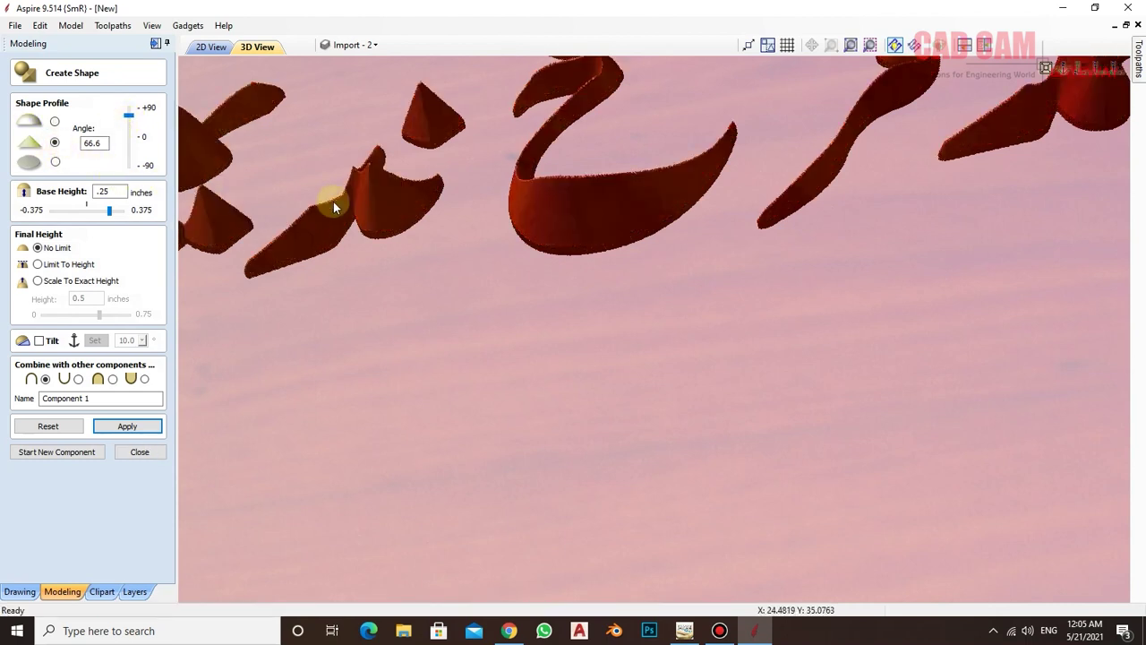
mouse_move(333, 201)
mouse_down()
mouse_move(514, 310)
mouse_move(558, 258)
mouse_move(601, 236)
mouse_move(187, 191)
mouse_up()
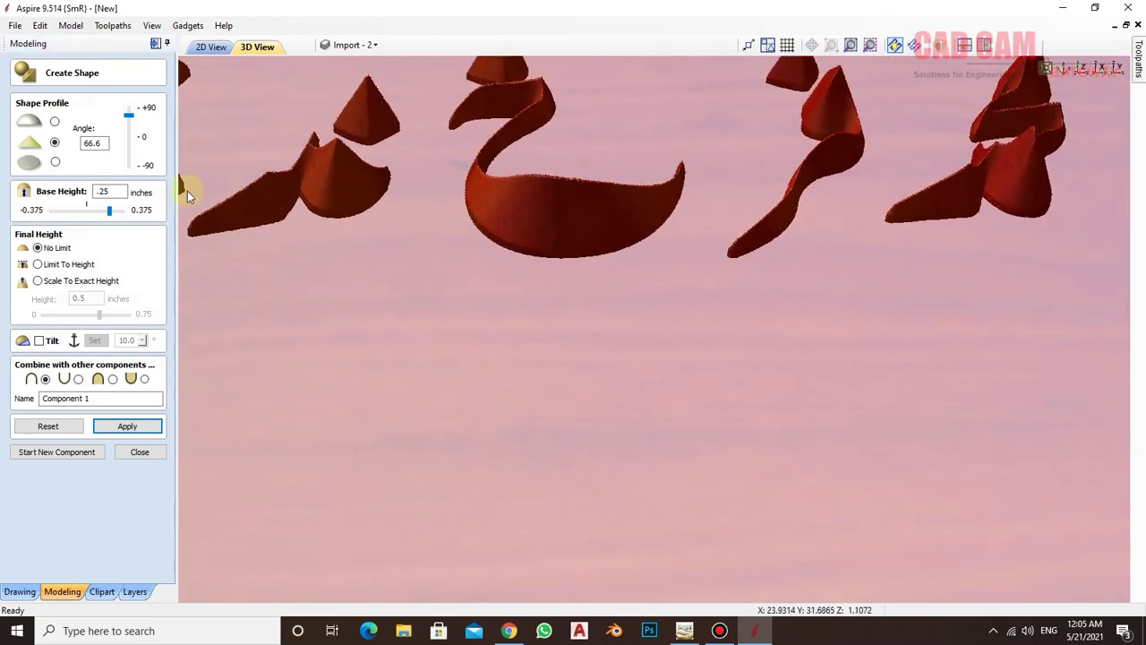
drag(128, 122, 128, 120)
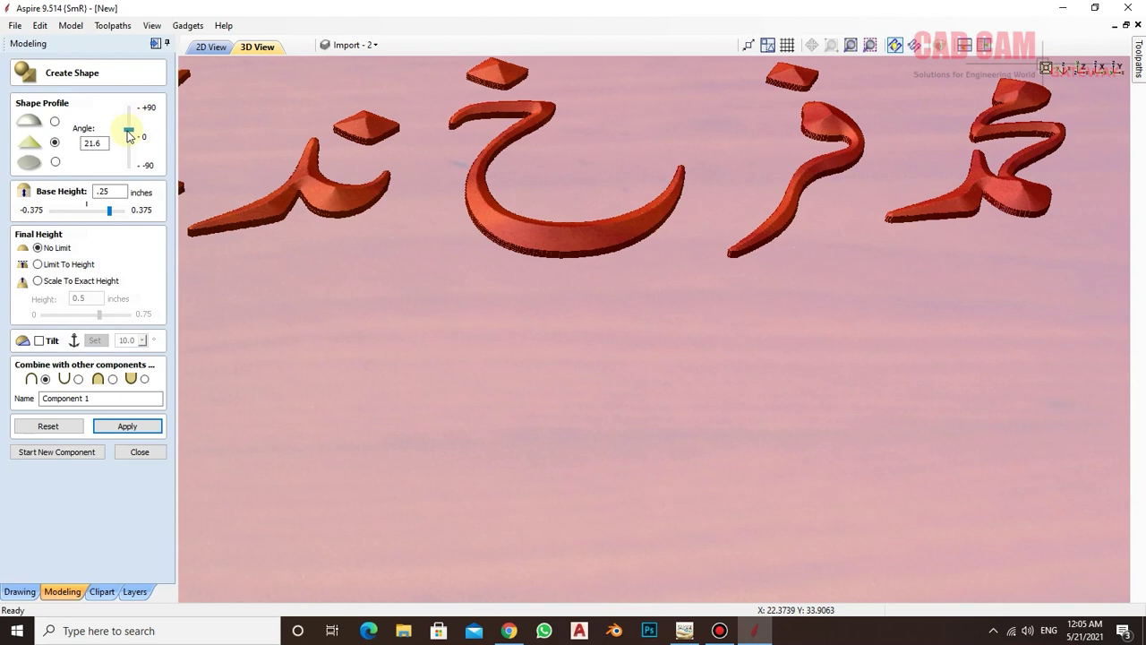
drag(129, 133, 129, 135)
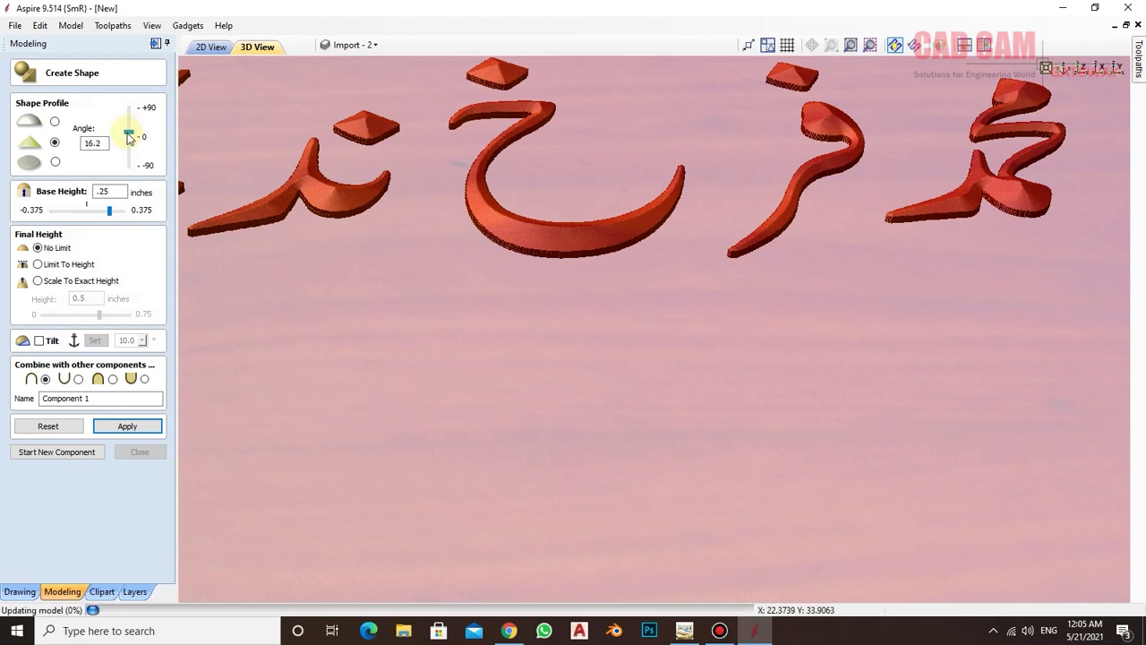
mouse_move(622, 217)
mouse_down()
mouse_move(658, 312)
mouse_move(676, 210)
mouse_move(692, 259)
mouse_move(685, 307)
mouse_up()
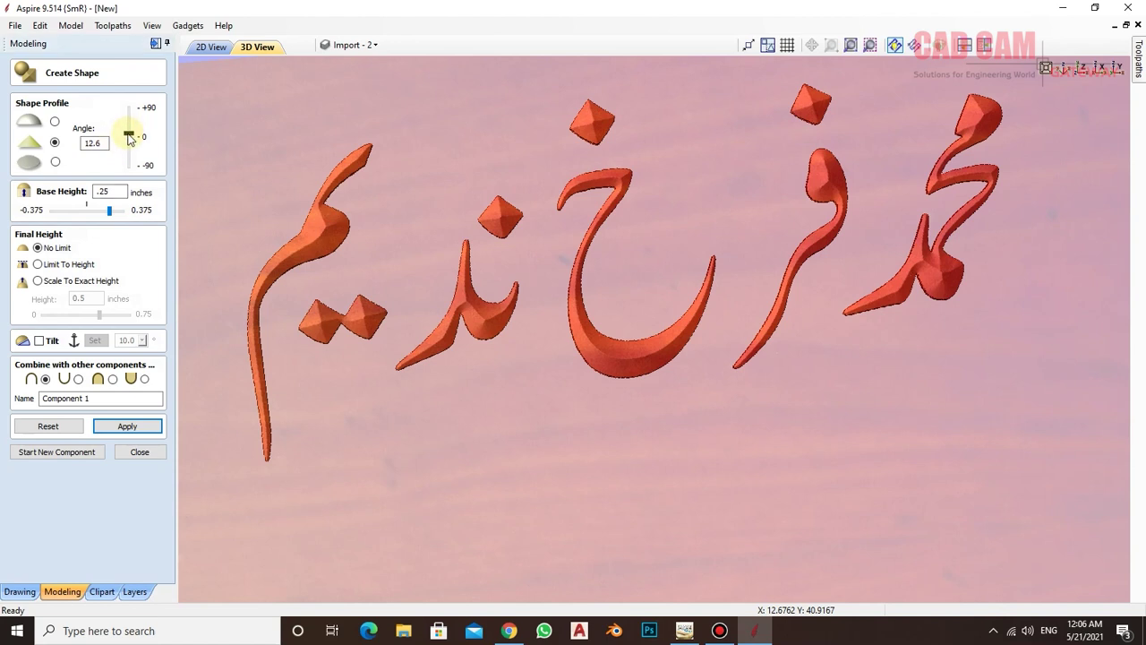
drag(129, 135, 129, 136)
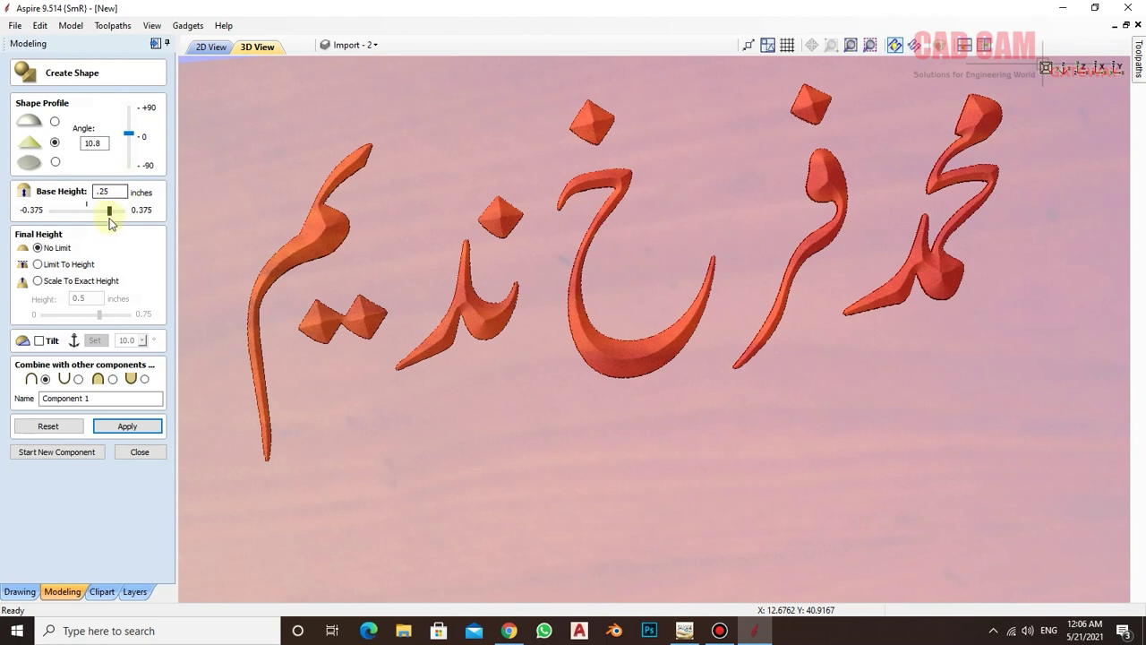
Limit the letter height to 0.5 inches and settle the profile angle at 27°
click(37, 264)
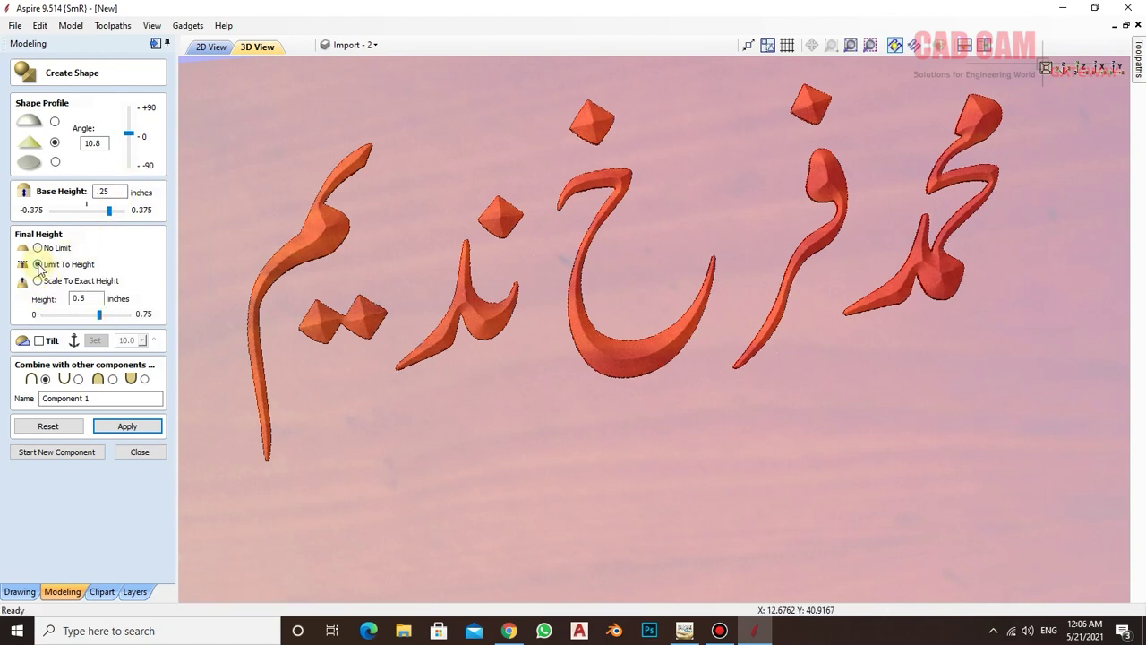
drag(92, 299, 63, 299)
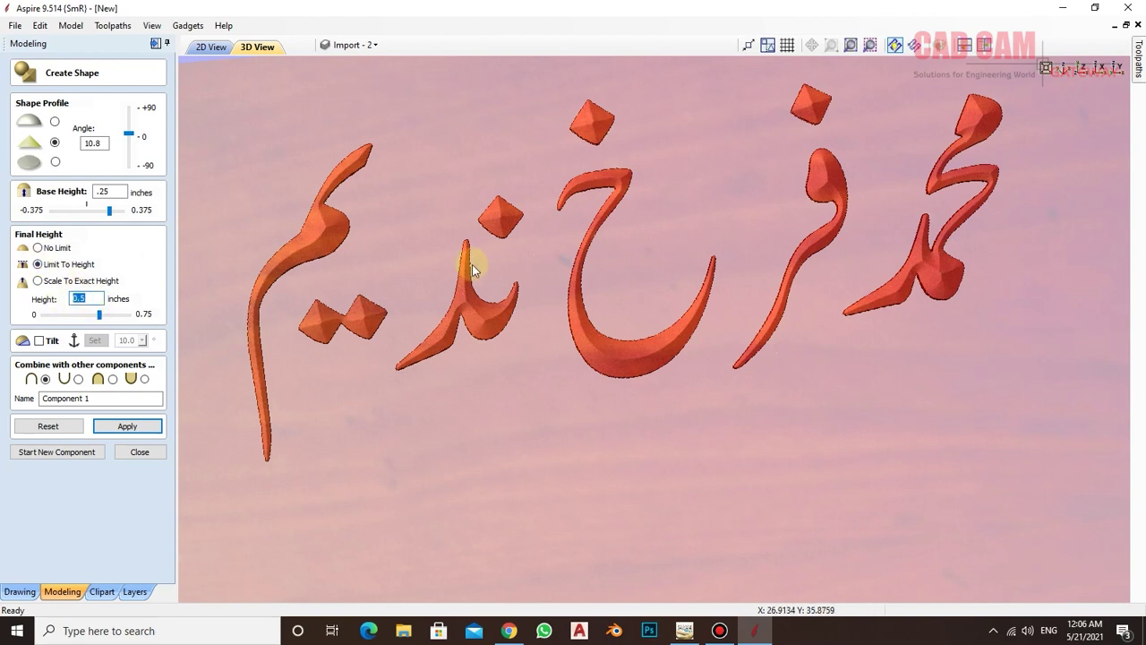
drag(697, 375, 649, 154)
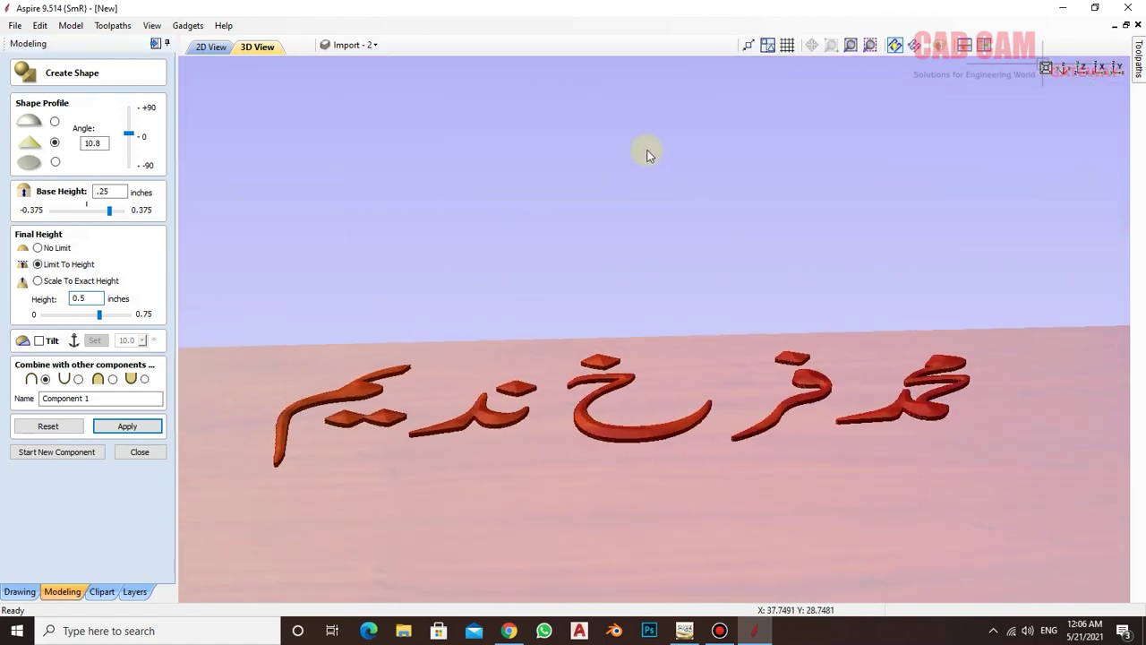
drag(129, 134, 128, 126)
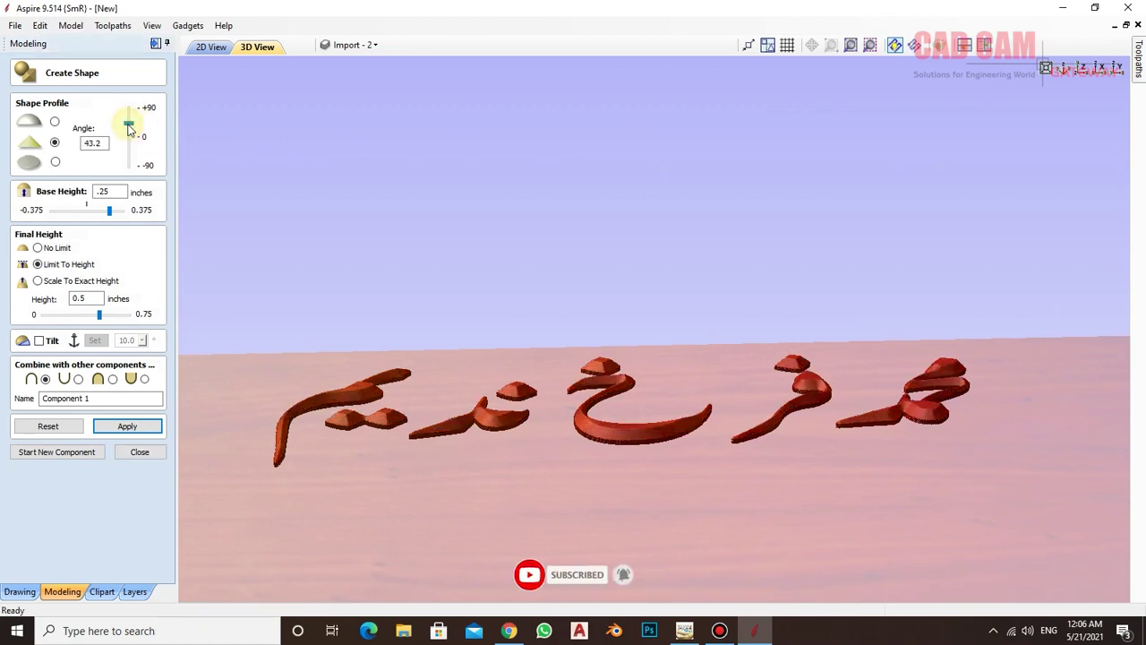
mouse_move(575, 325)
mouse_down()
mouse_move(565, 463)
mouse_move(593, 256)
mouse_up()
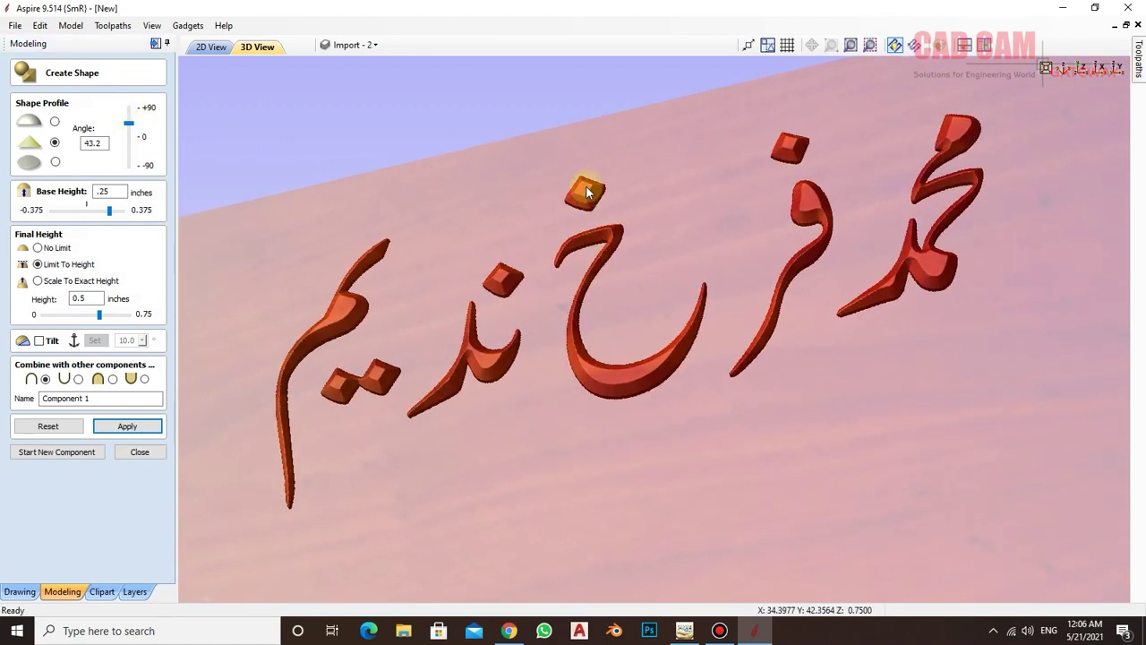
click(129, 132)
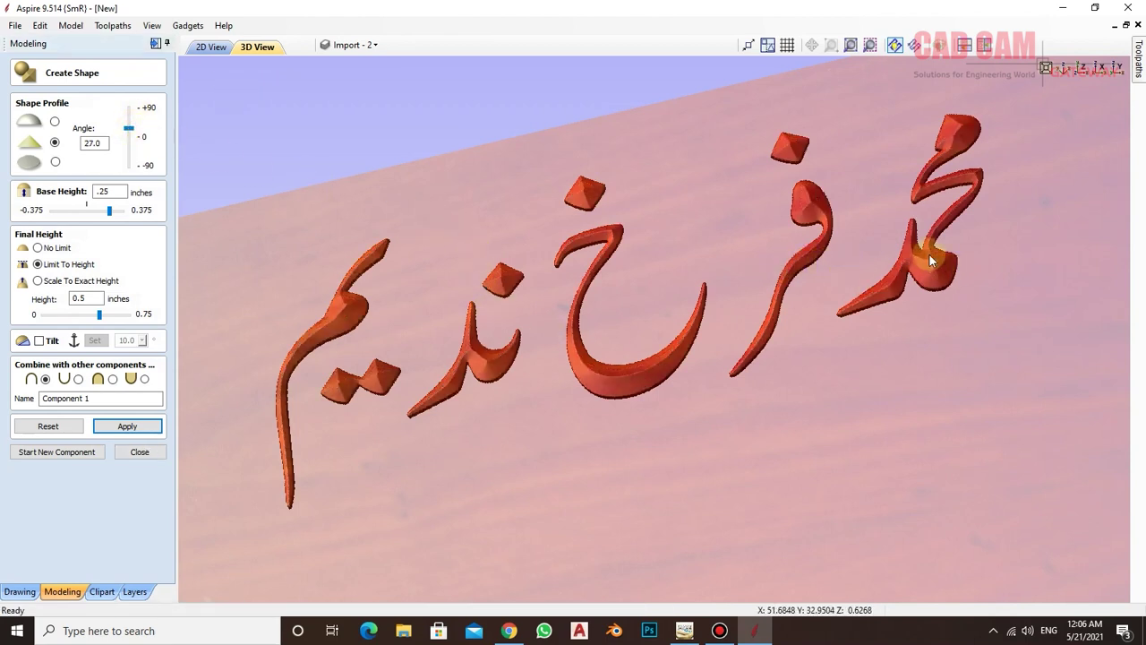
Set the name's final height to 0.75 inches, apply, and view the rebuilt relief
click(37, 281)
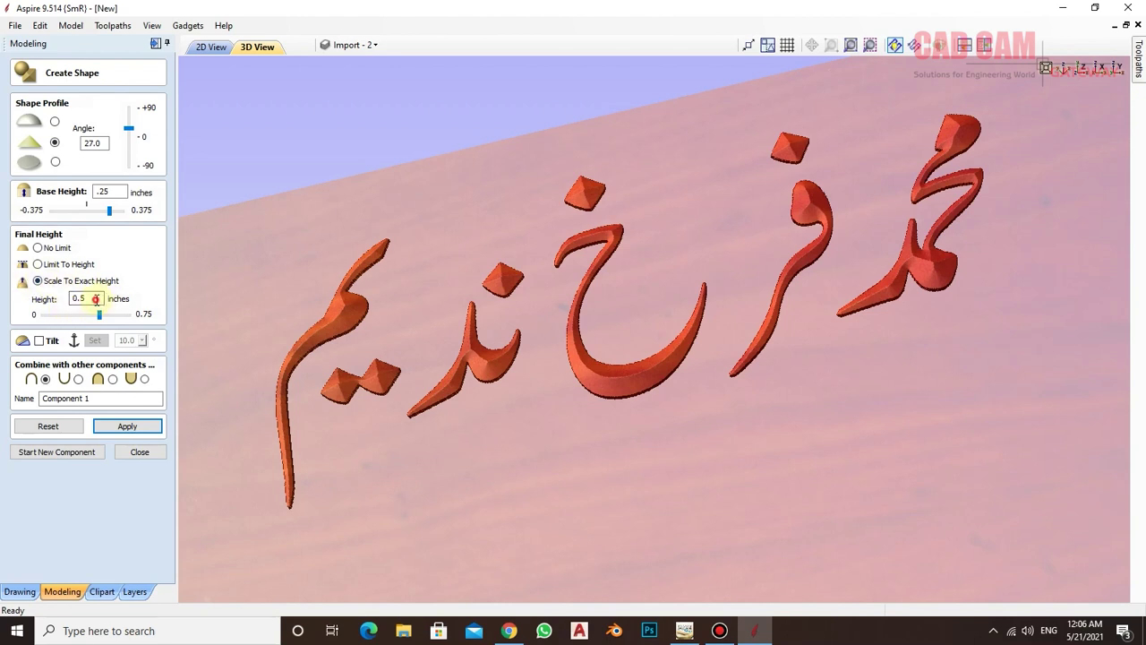
drag(95, 299, 76, 305)
text(.7)
click(137, 427)
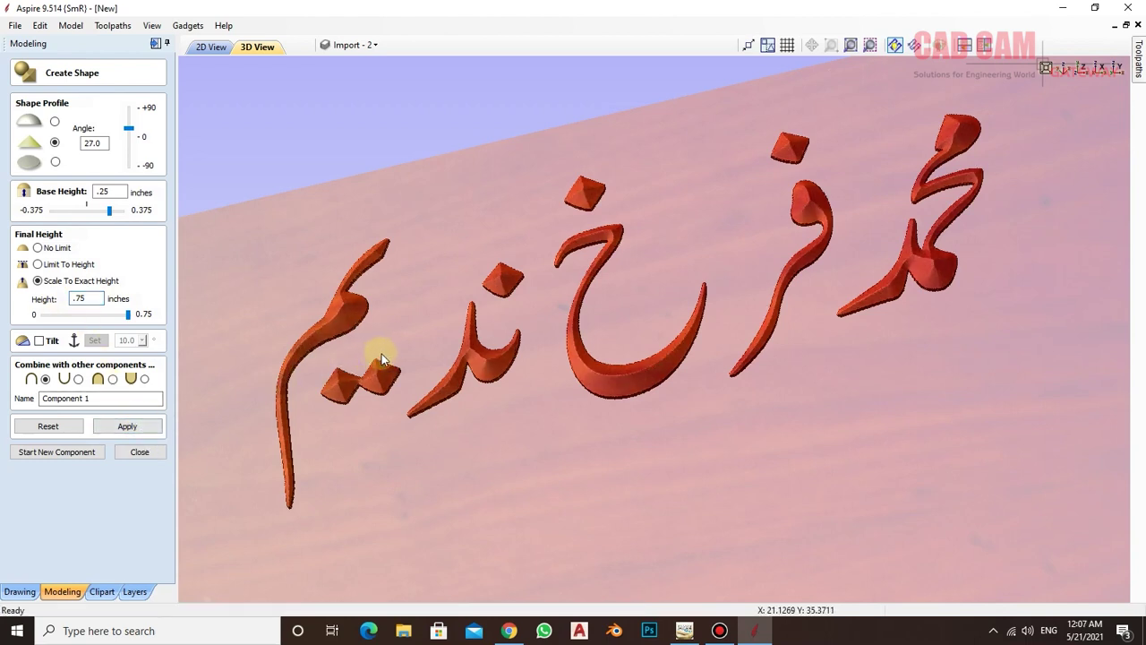
mouse_move(382, 354)
mouse_down()
mouse_move(399, 196)
mouse_move(816, 359)
mouse_move(800, 263)
mouse_move(788, 469)
mouse_move(678, 248)
mouse_move(410, 208)
mouse_move(376, 230)
mouse_move(356, 220)
mouse_up()
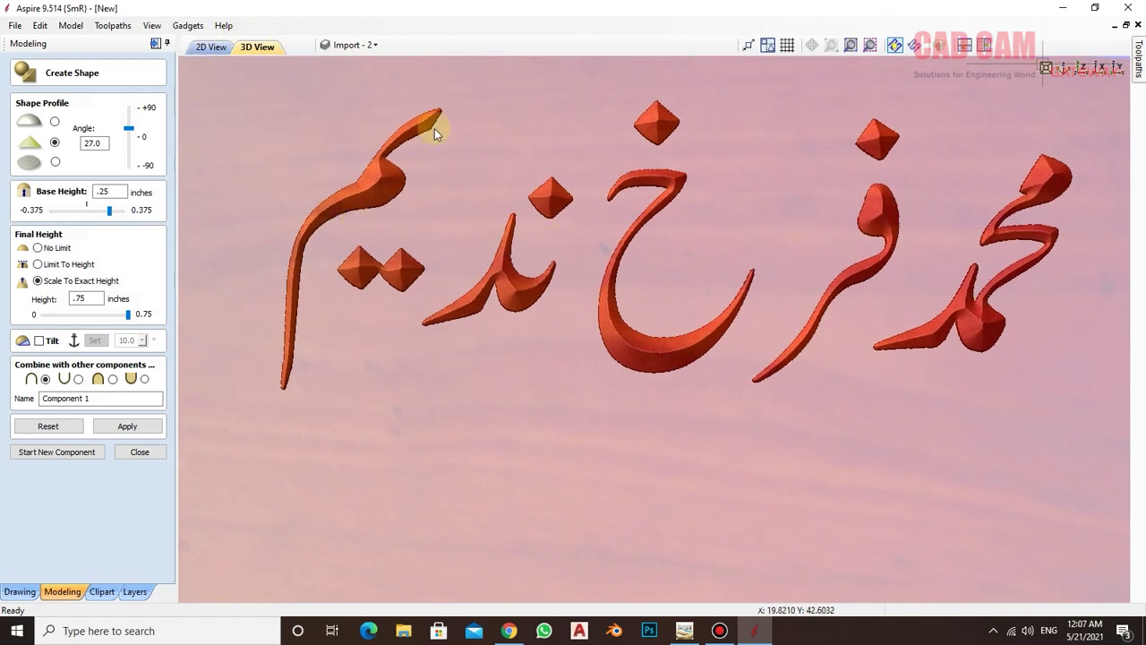
scroll(497, 150, down, 2)
scroll(496, 149, down, 2)
scroll(605, 323, down, 2)
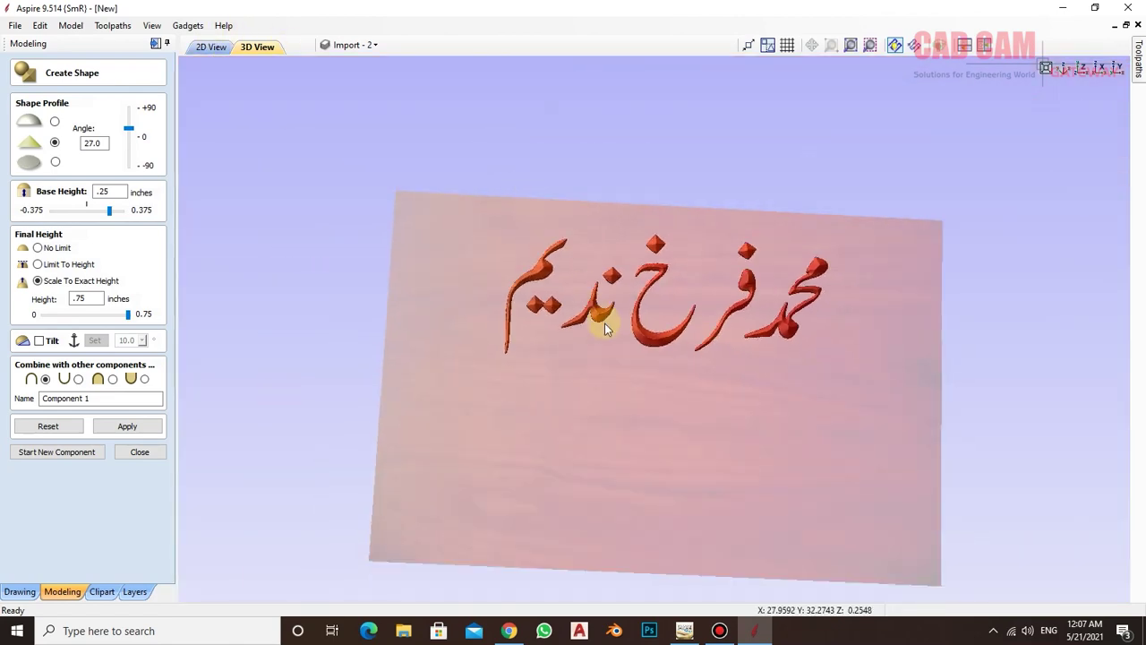
Back in 2D, apply and close the name as Component 1, then box-select the company-title outlines
click(212, 47)
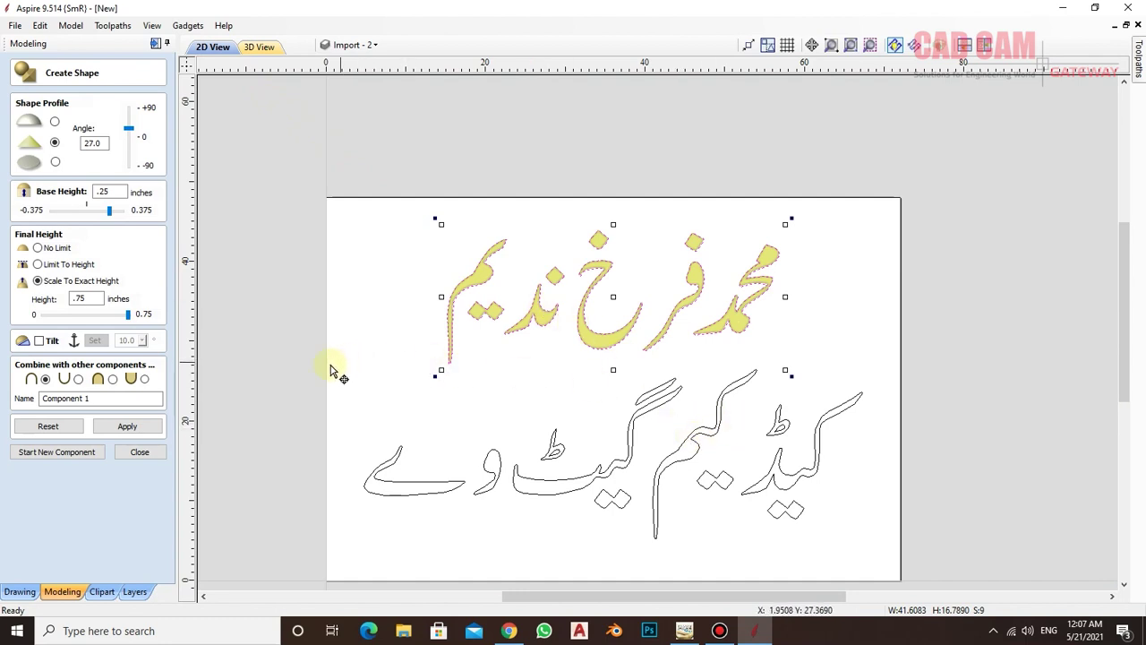
click(128, 427)
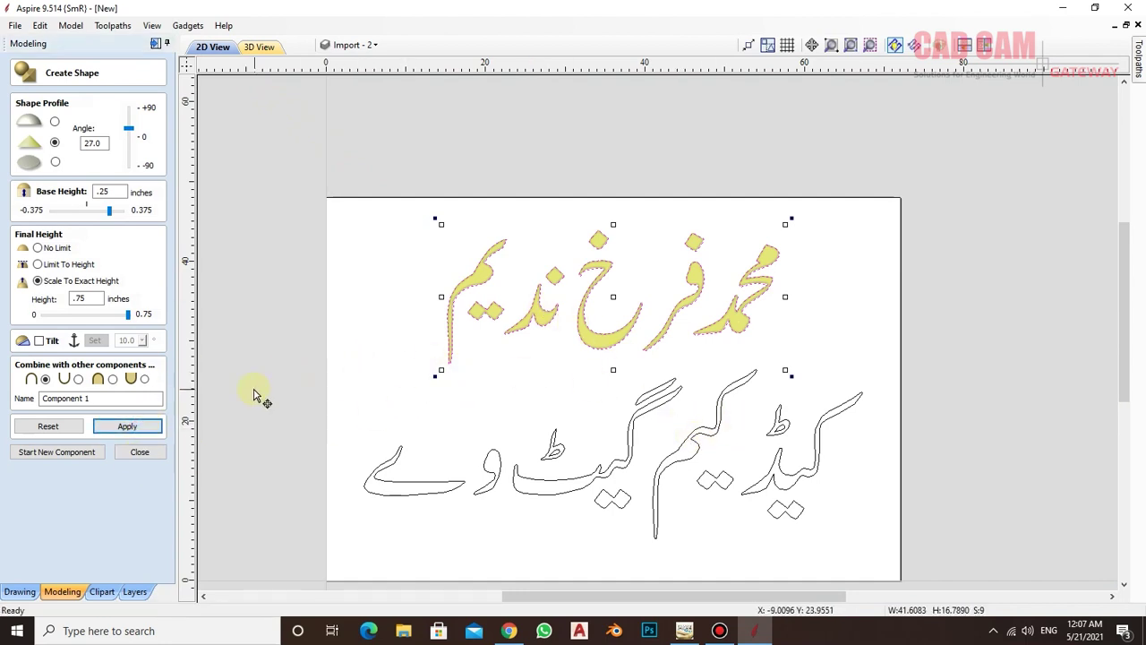
click(141, 451)
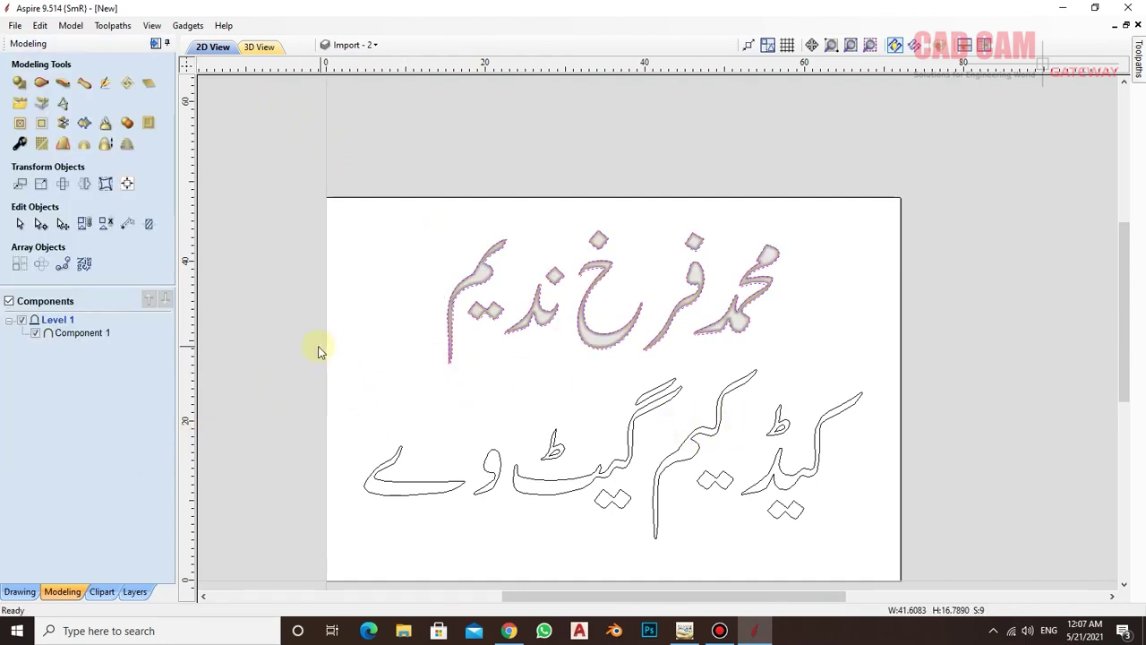
drag(306, 348, 882, 555)
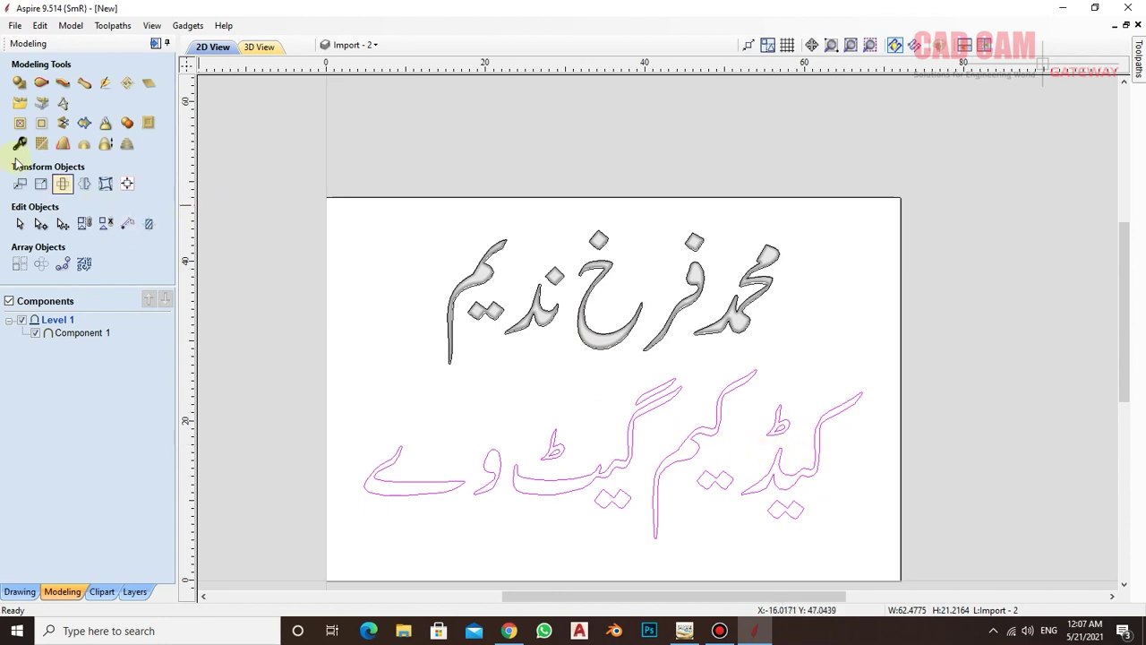
Shape the company title as flat-profile letters with a 0.75-inch base height, previewed in 3D
click(20, 83)
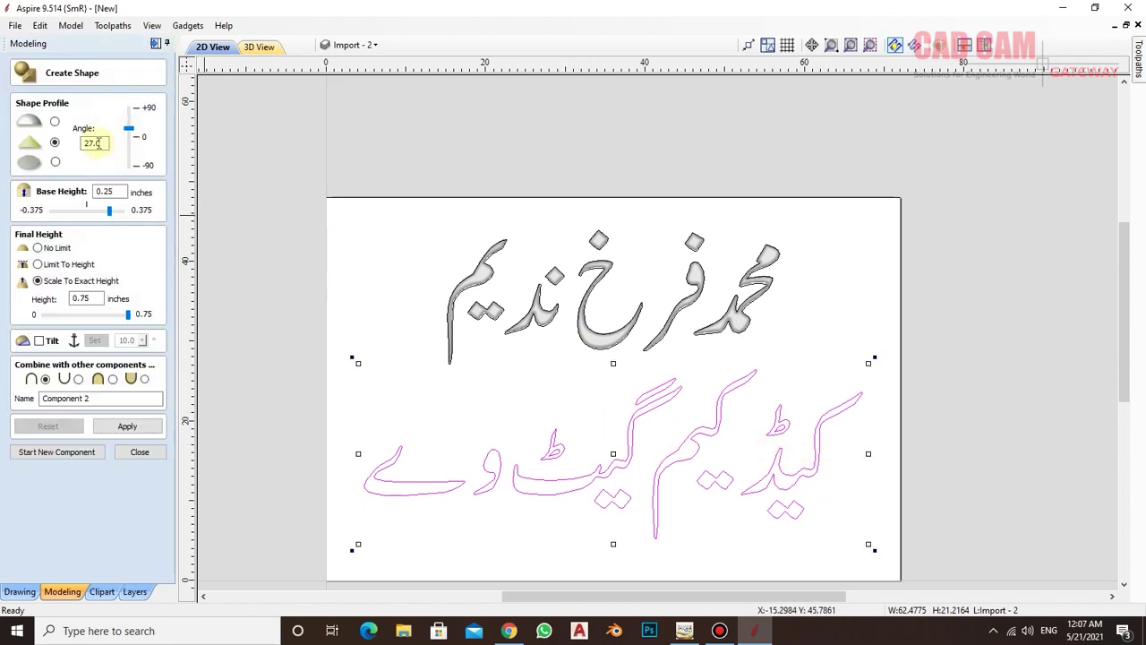
click(54, 162)
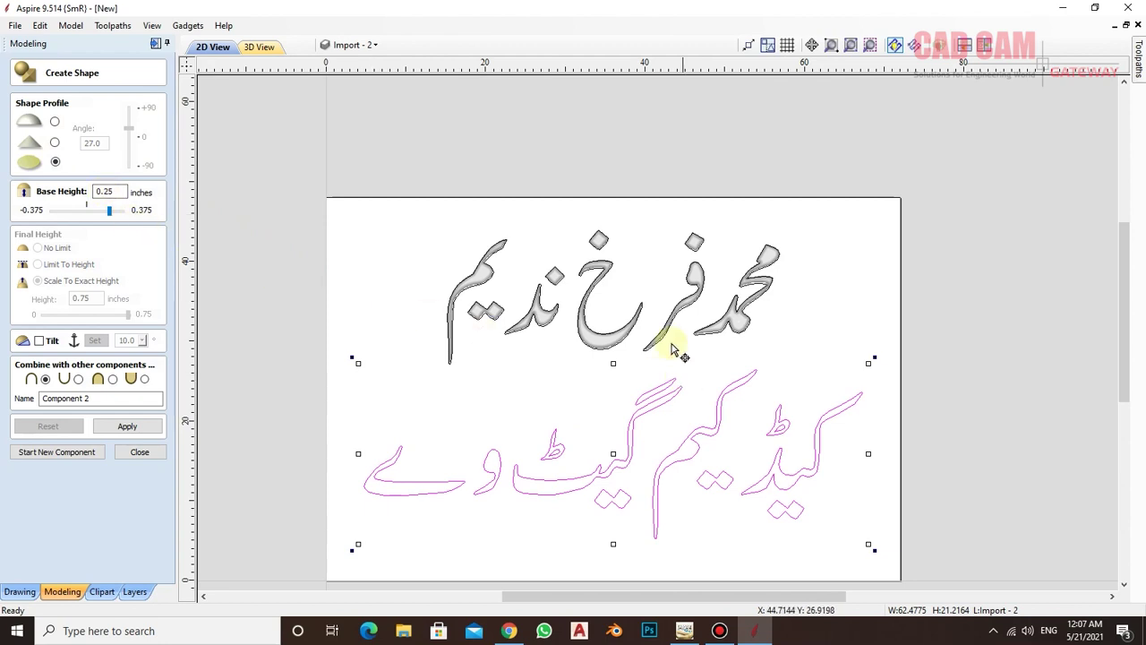
click(259, 47)
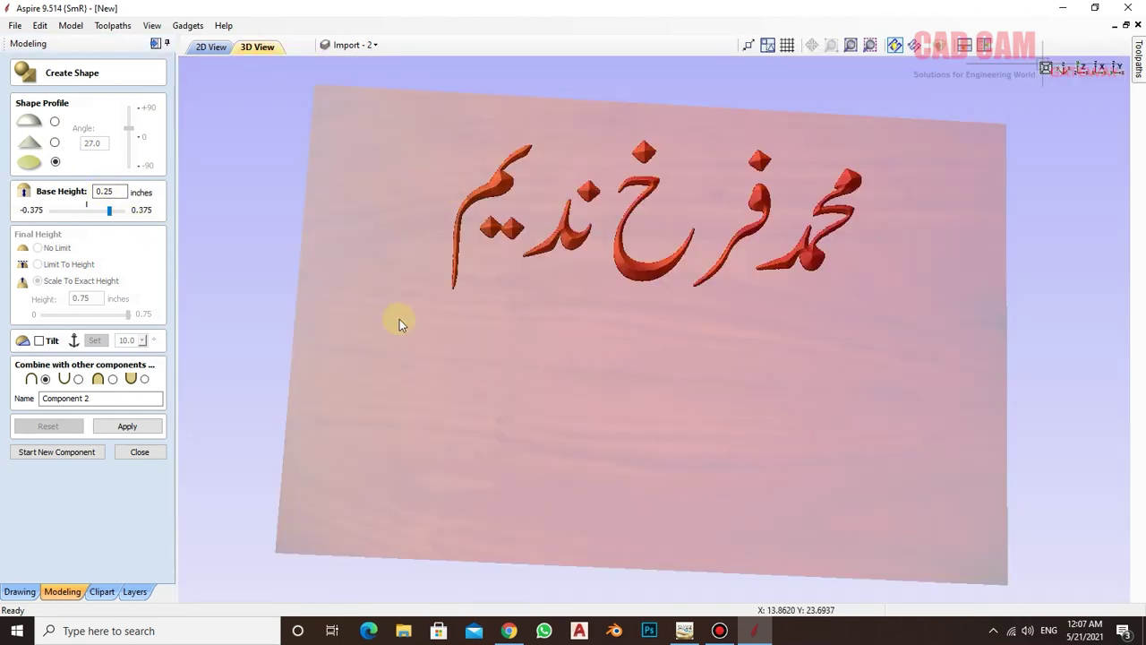
double_click(114, 191)
text(0.75)
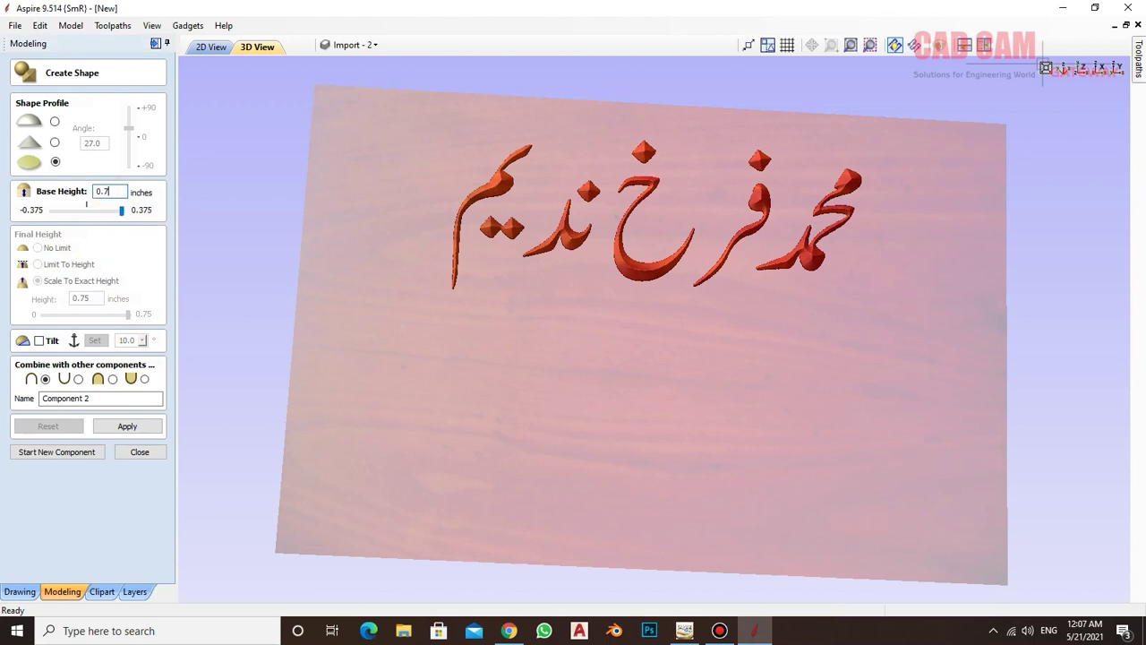
click(128, 427)
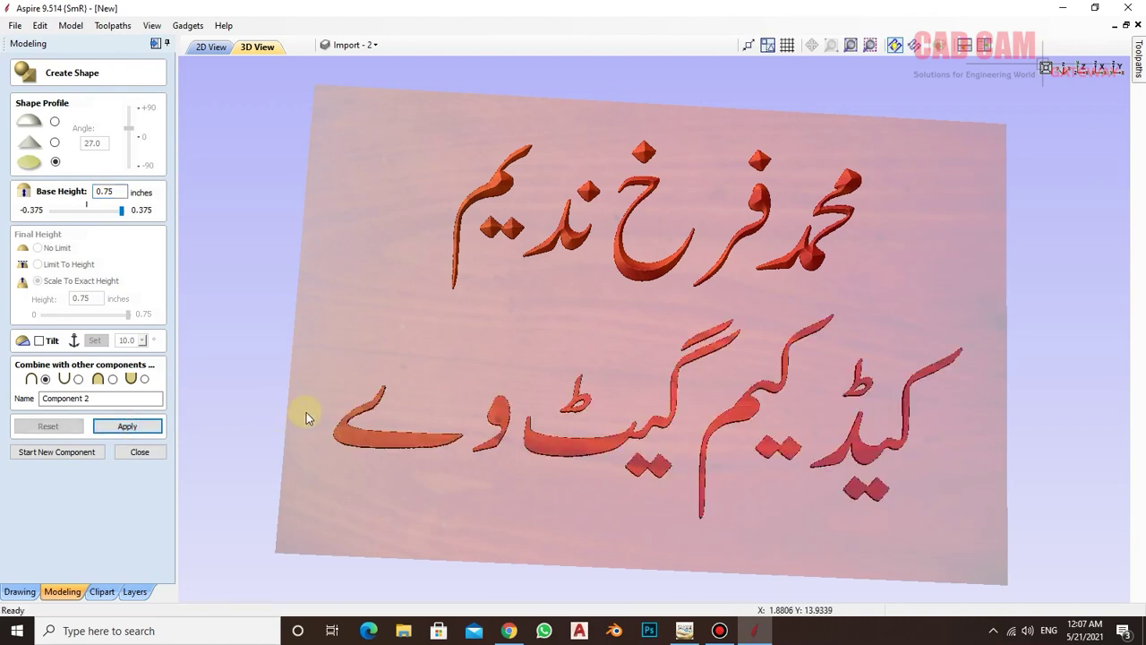
drag(581, 430, 621, 246)
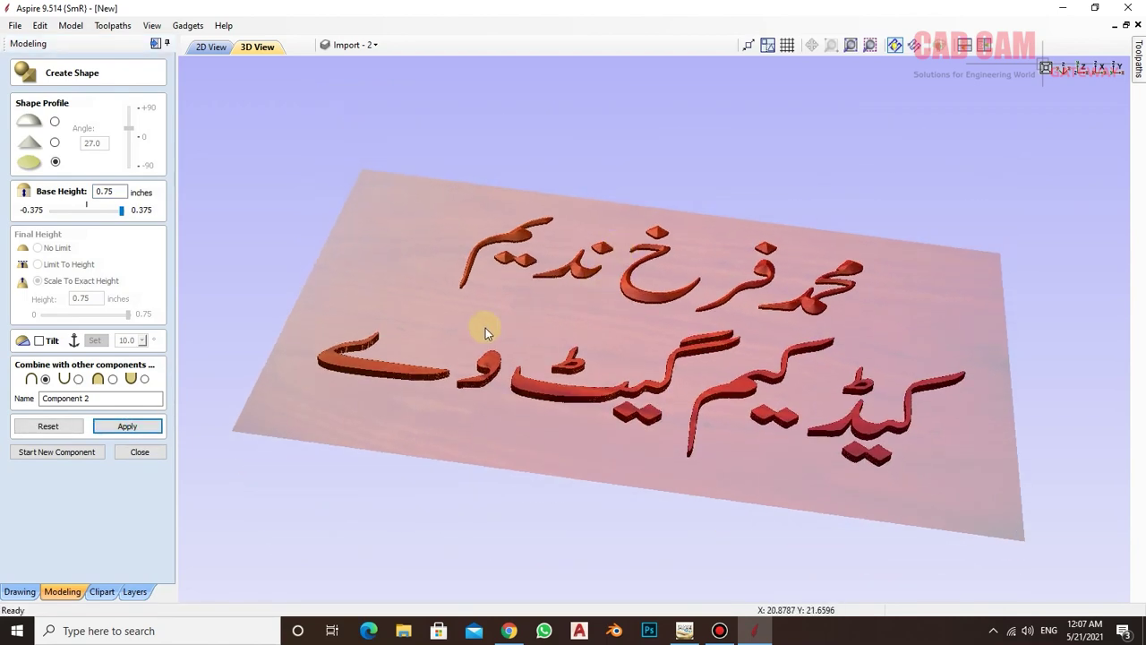
drag(319, 481, 362, 447)
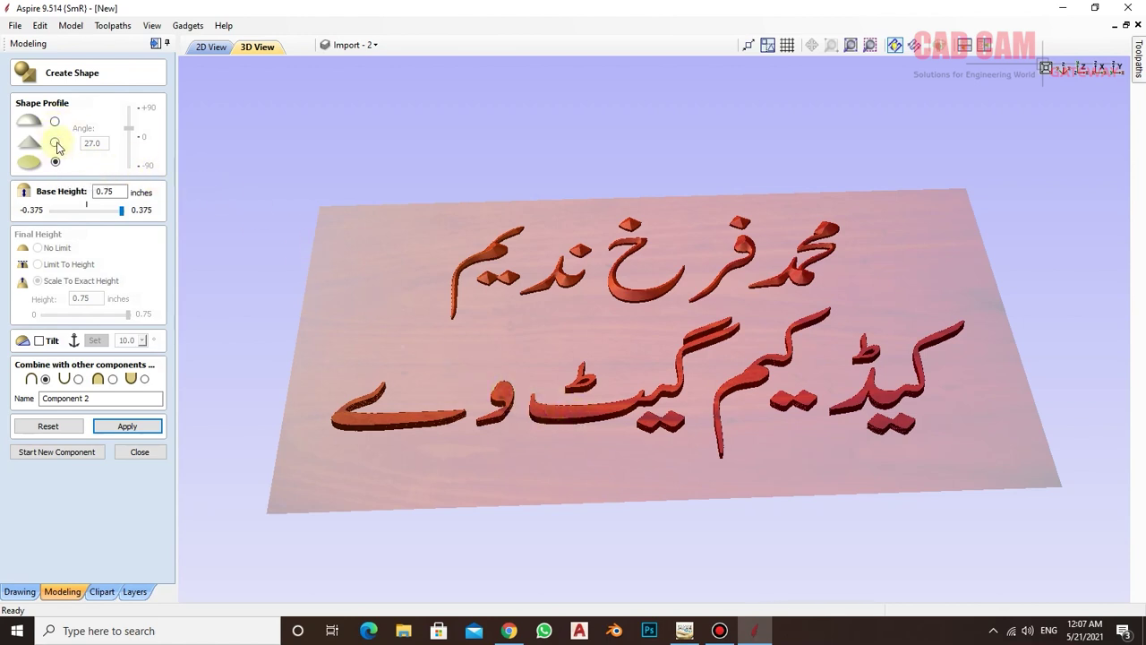
Give the company title letters an Angular profile at 10 degrees with No Limit final height
click(56, 143)
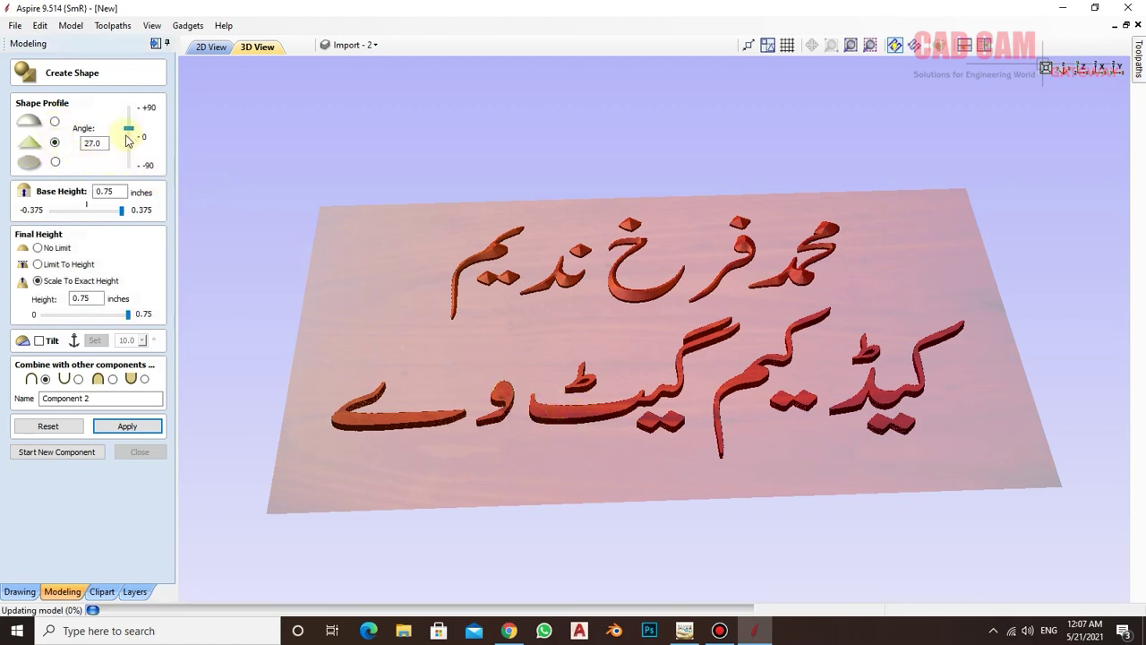
click(93, 144)
text(10)
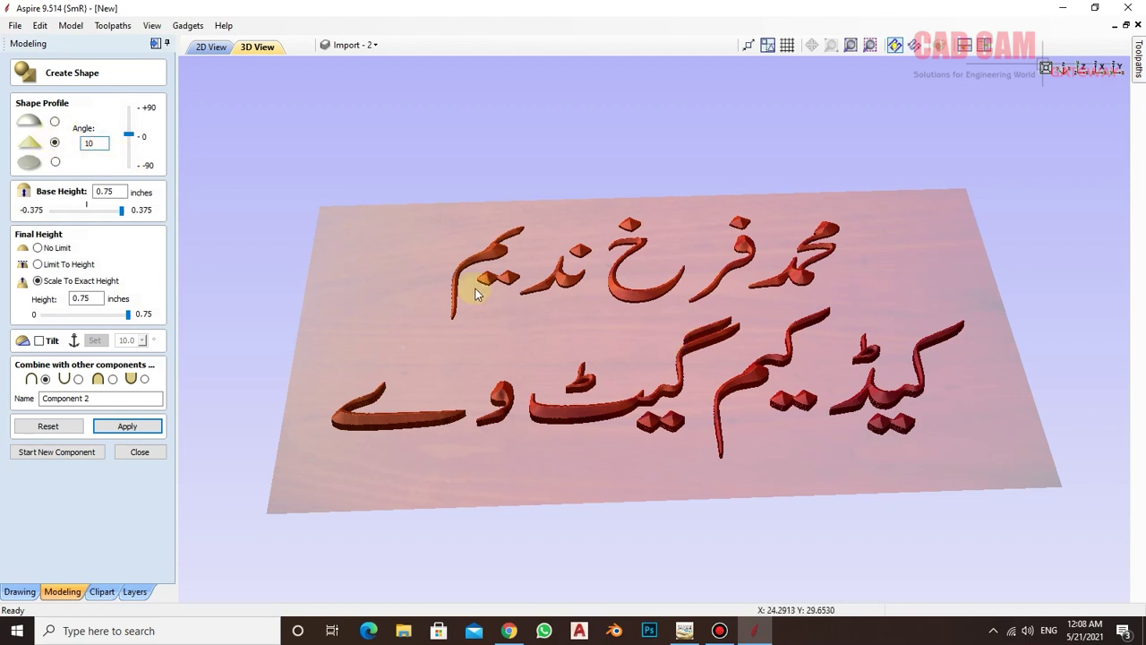
click(37, 248)
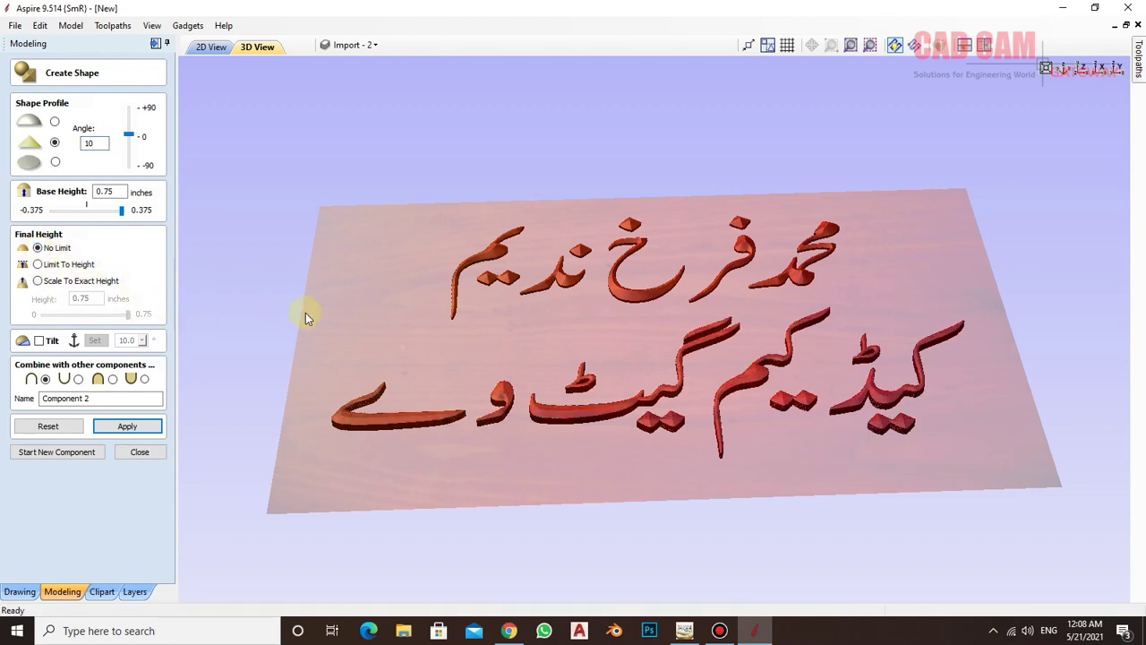
drag(737, 364, 743, 397)
mouse_move(742, 383)
mouse_down()
mouse_move(727, 250)
mouse_move(724, 282)
mouse_move(761, 325)
mouse_move(786, 384)
mouse_move(786, 451)
mouse_up()
mouse_move(684, 351)
mouse_down()
mouse_move(680, 391)
mouse_move(651, 432)
mouse_up()
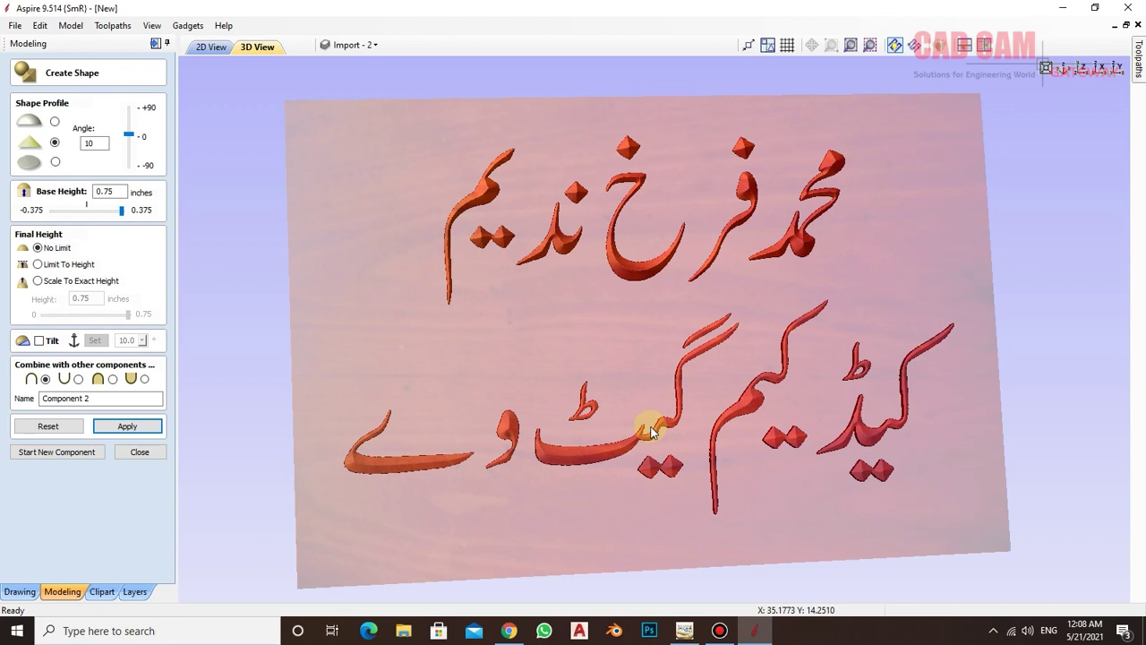
Close the shape settings and delete Component 2 and Component 1 from the components list
click(139, 451)
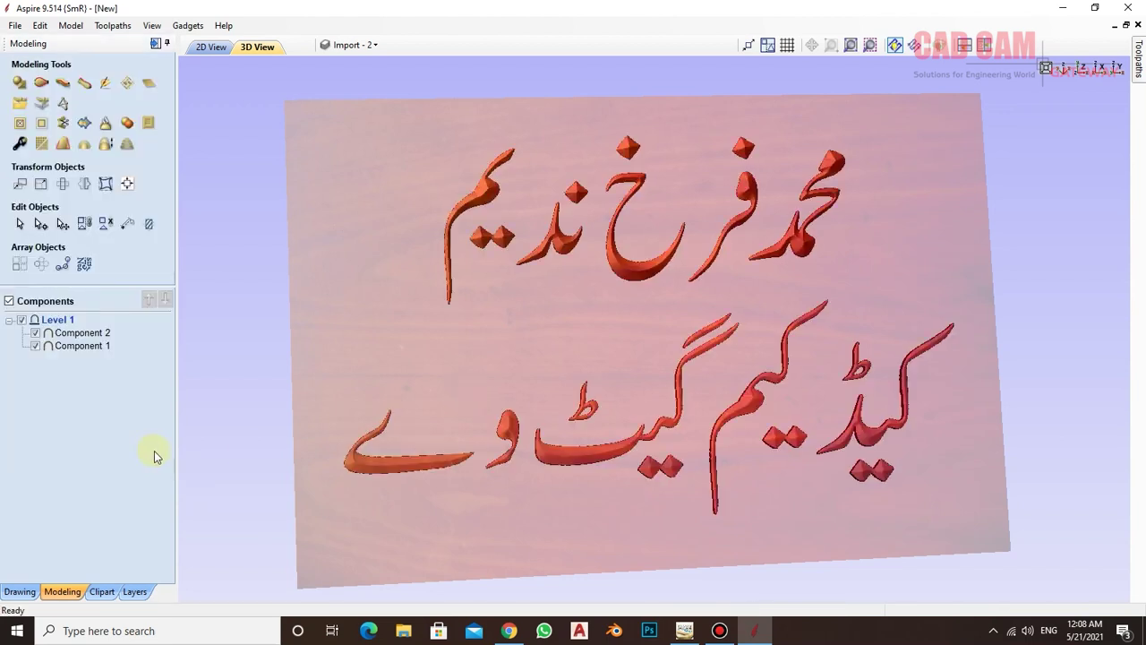
click(61, 335)
right_click(61, 339)
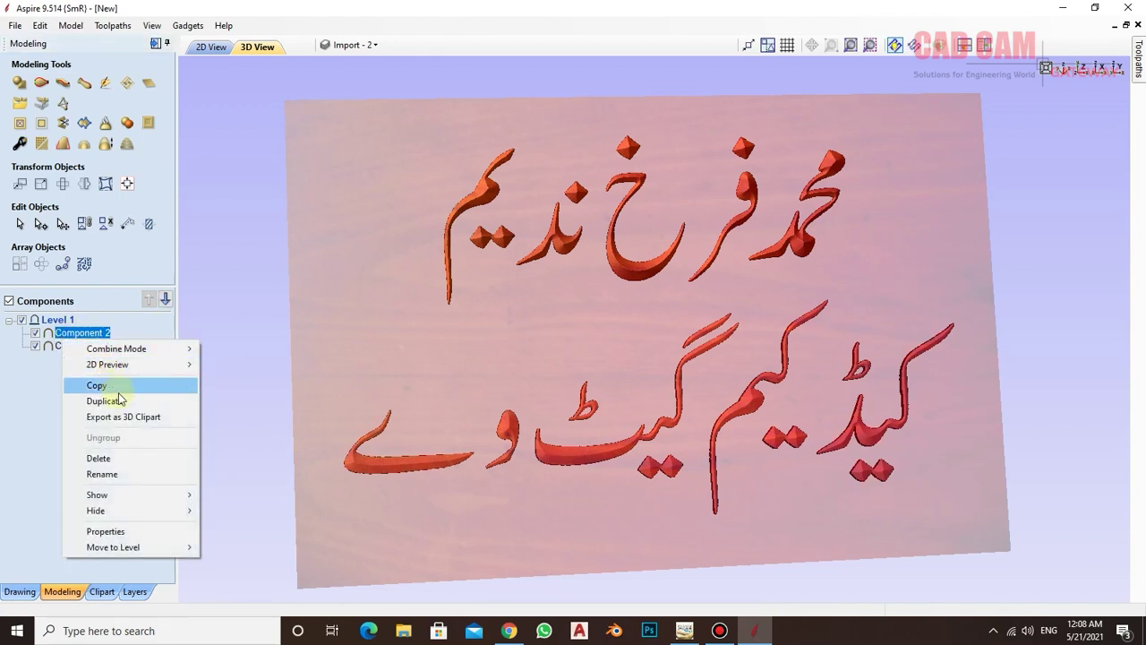
click(127, 461)
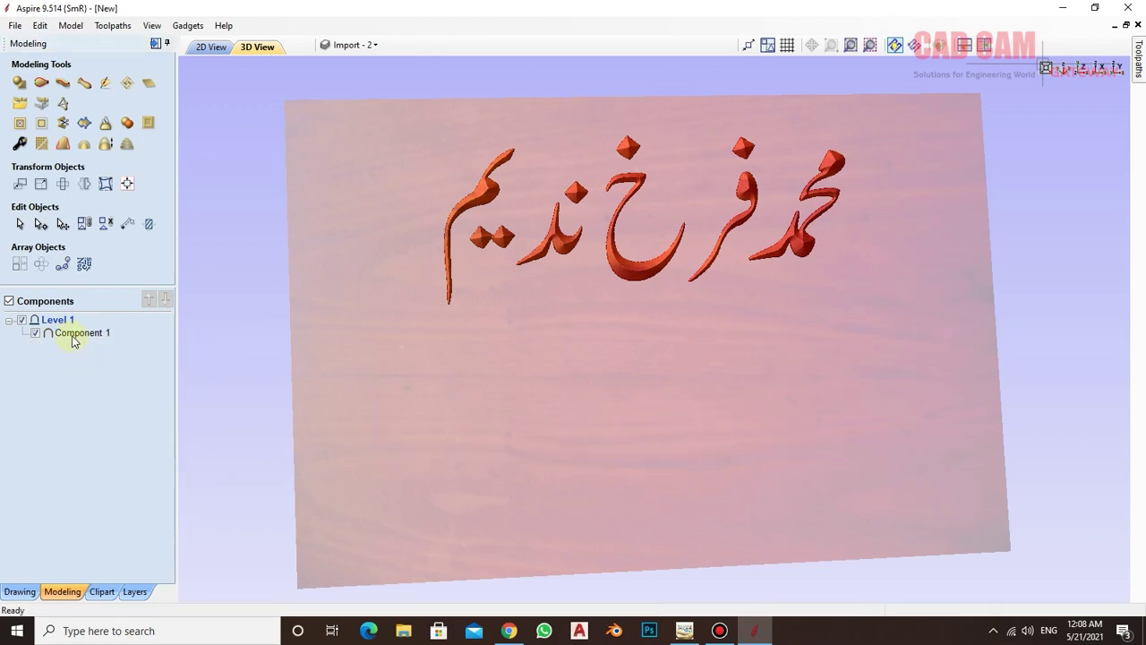
click(71, 333)
right_click(74, 338)
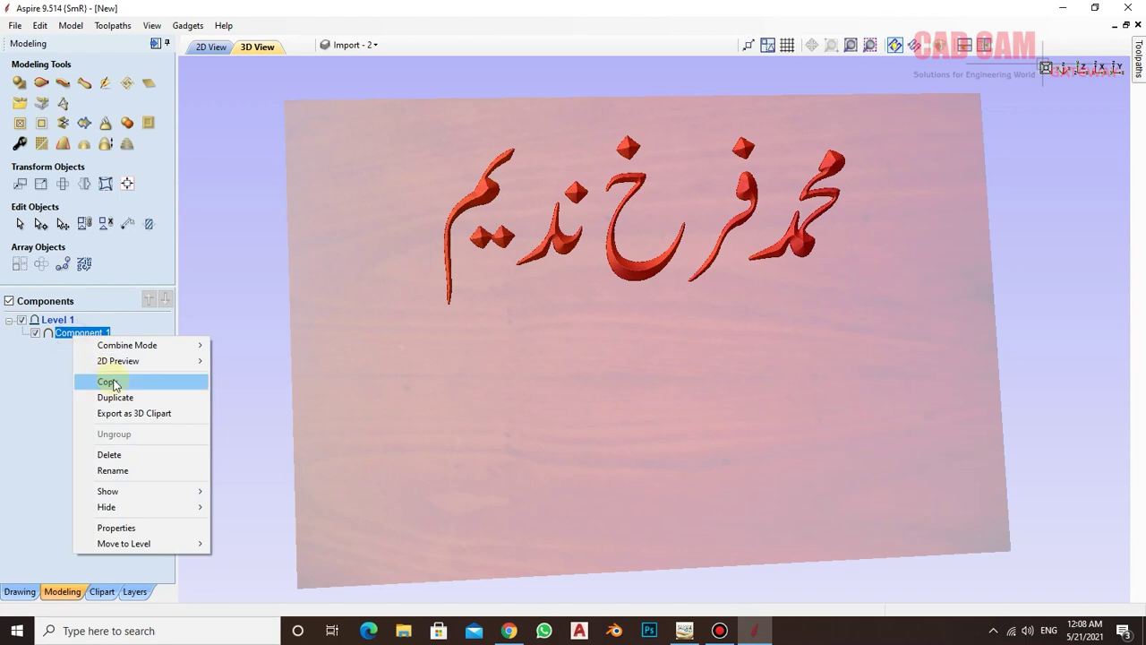
click(139, 454)
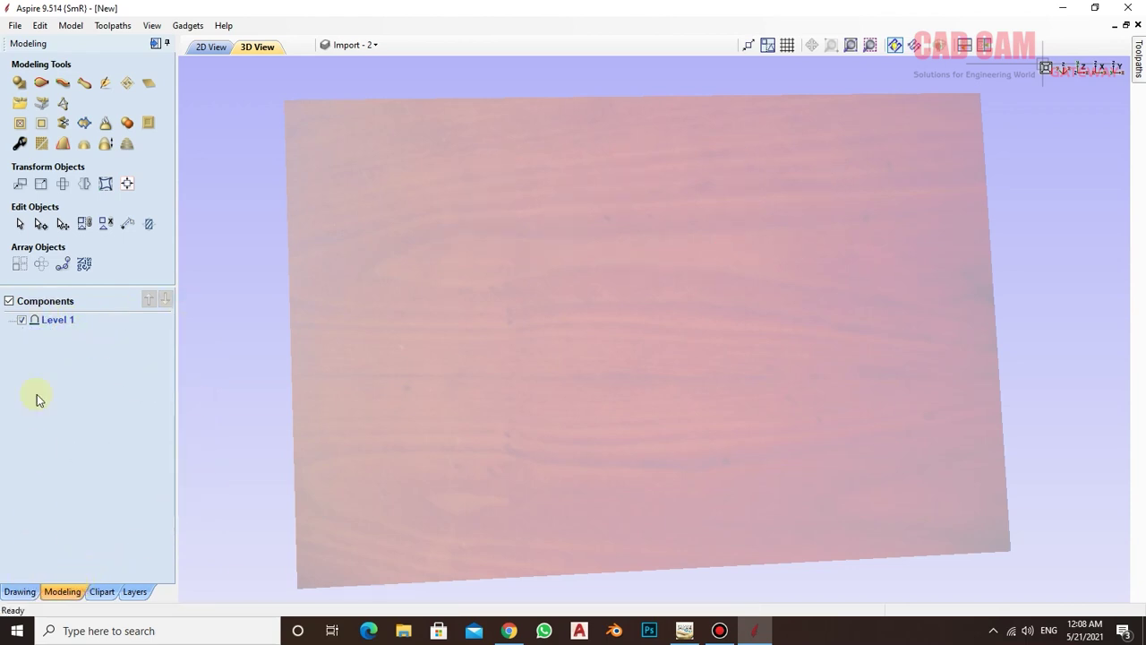
Return to the Drawing tools in 2D View, deselect the text, then switch to 3D View
click(20, 591)
click(212, 47)
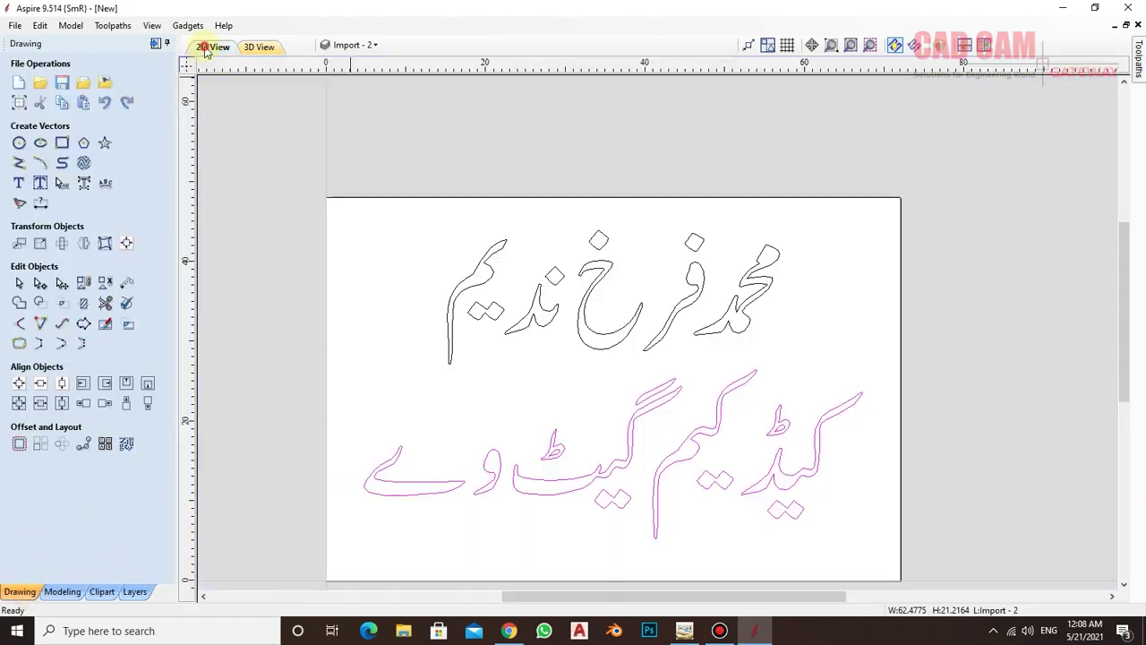
click(804, 356)
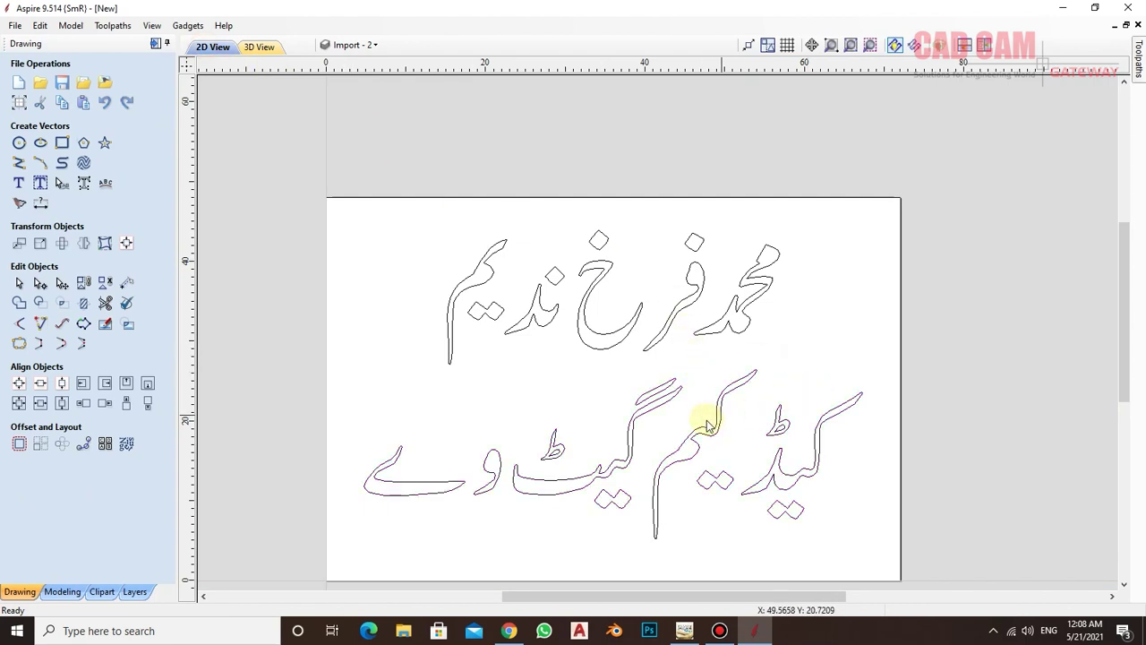
scroll(555, 552, down, 1)
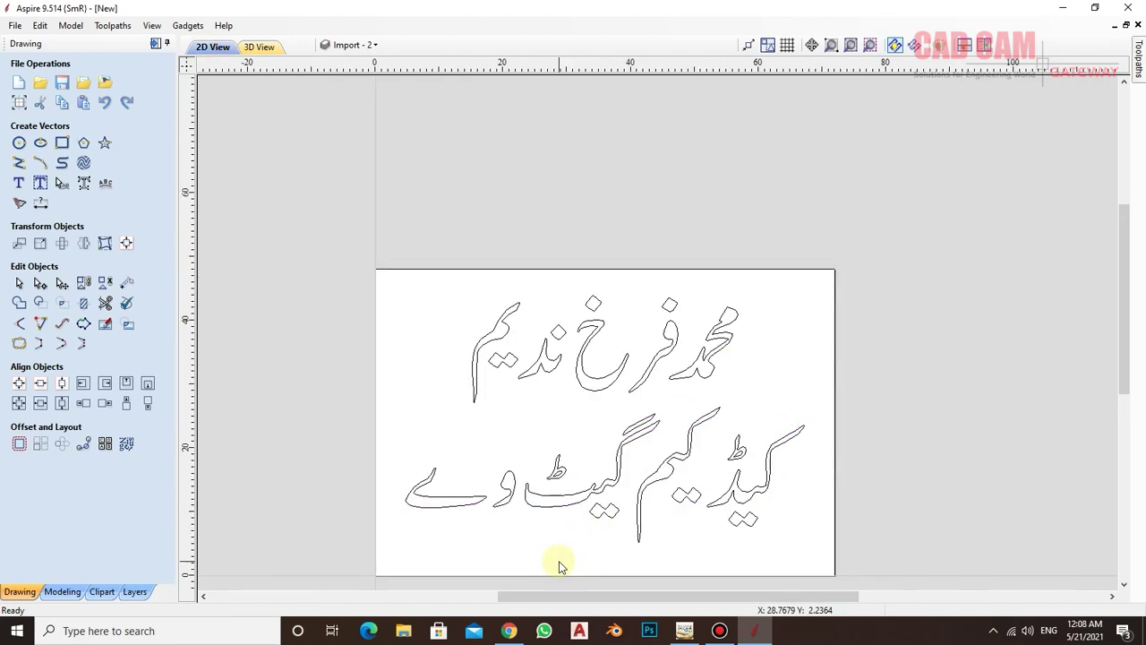
scroll(560, 557, up, 2)
scroll(560, 557, down, 1)
scroll(561, 557, up, 1)
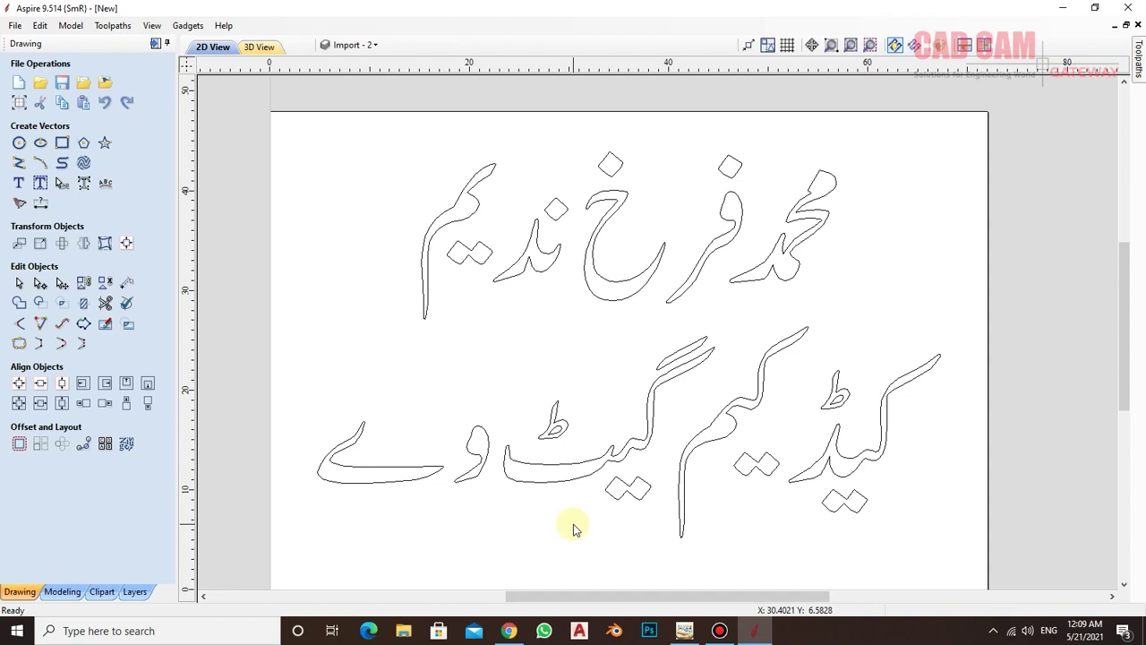
key(F3)
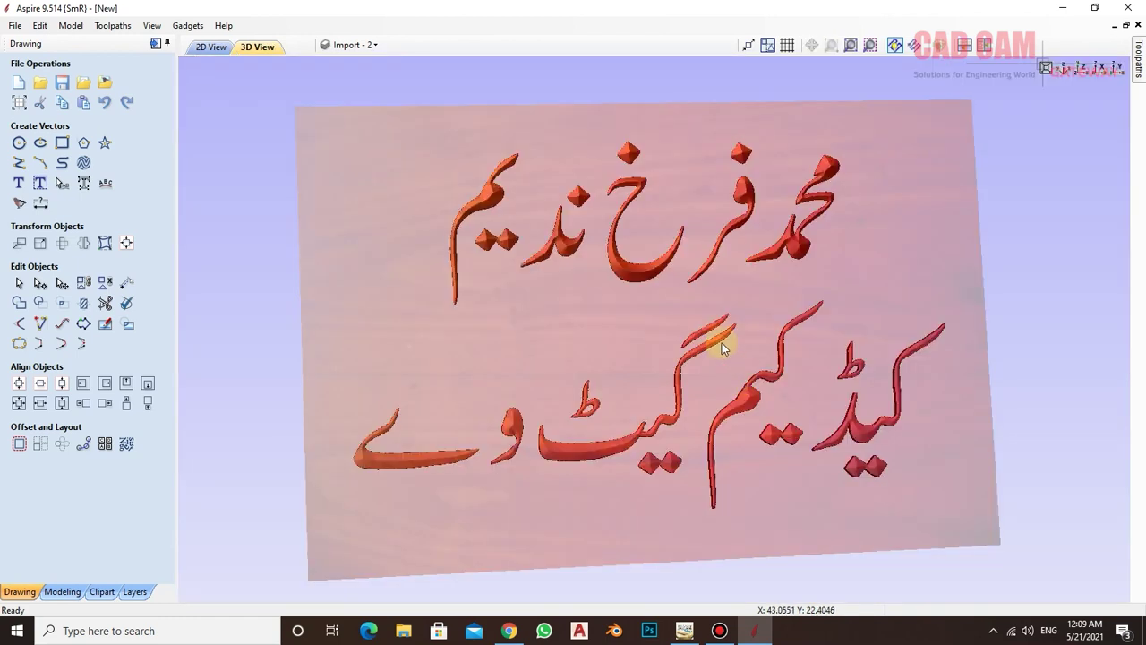